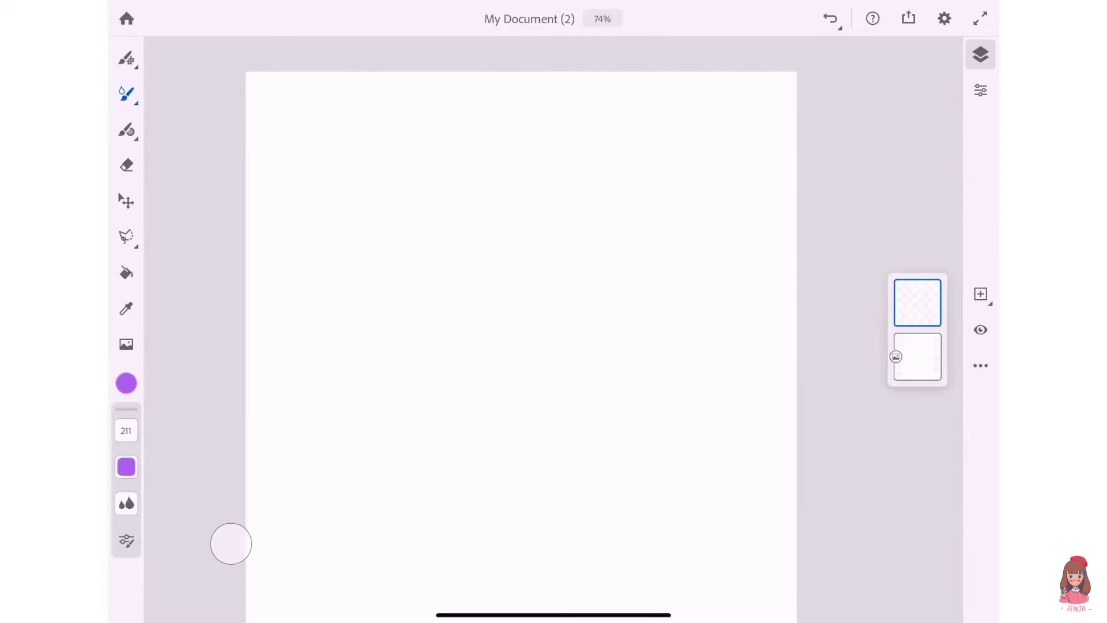
Step: With the Pixel brush, dab a purple circle and a magenta circle at upper right
click(126, 58)
click(126, 58)
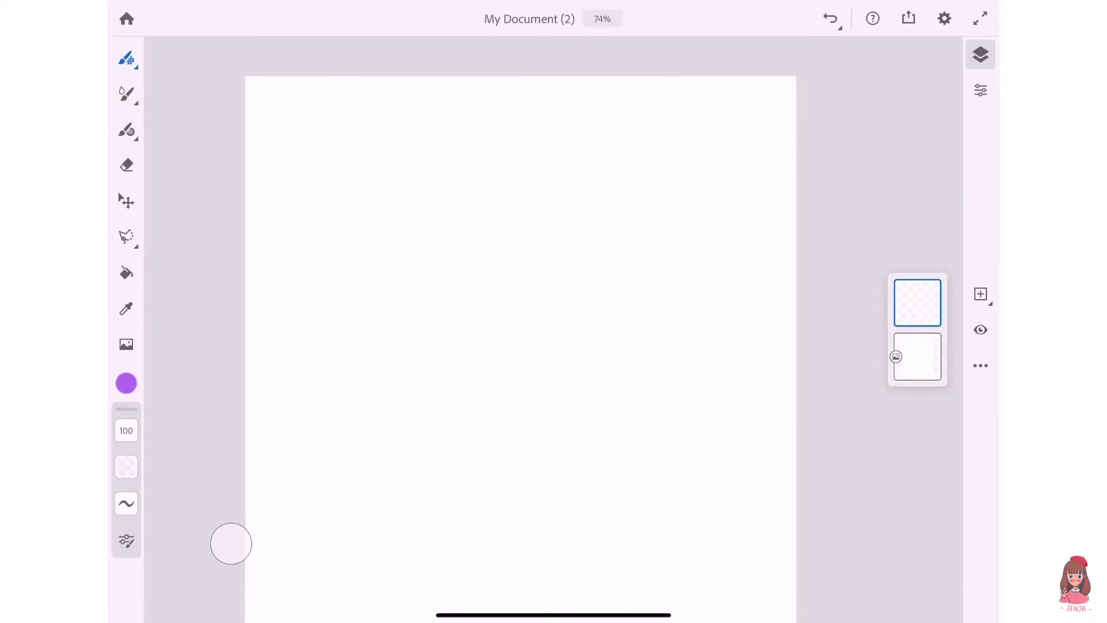
drag(721, 216, 744, 262)
click(127, 383)
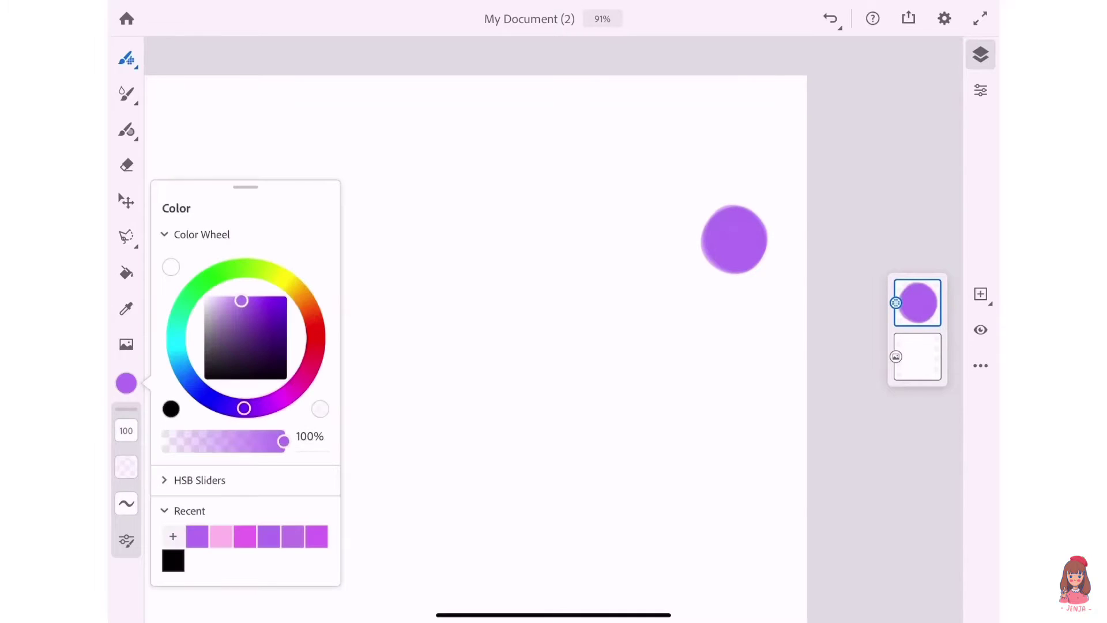
drag(244, 407, 279, 399)
drag(734, 283, 737, 291)
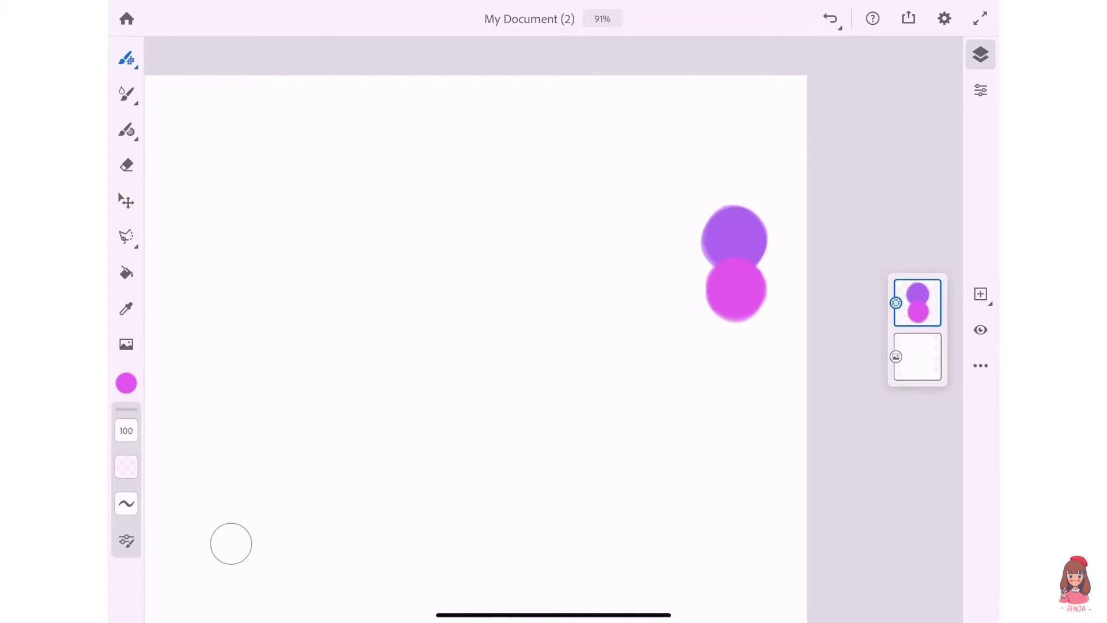
Step: Add a light-pink circle below the magenta one, undoing a reddish-pink circle after it
click(127, 383)
drag(279, 397, 300, 381)
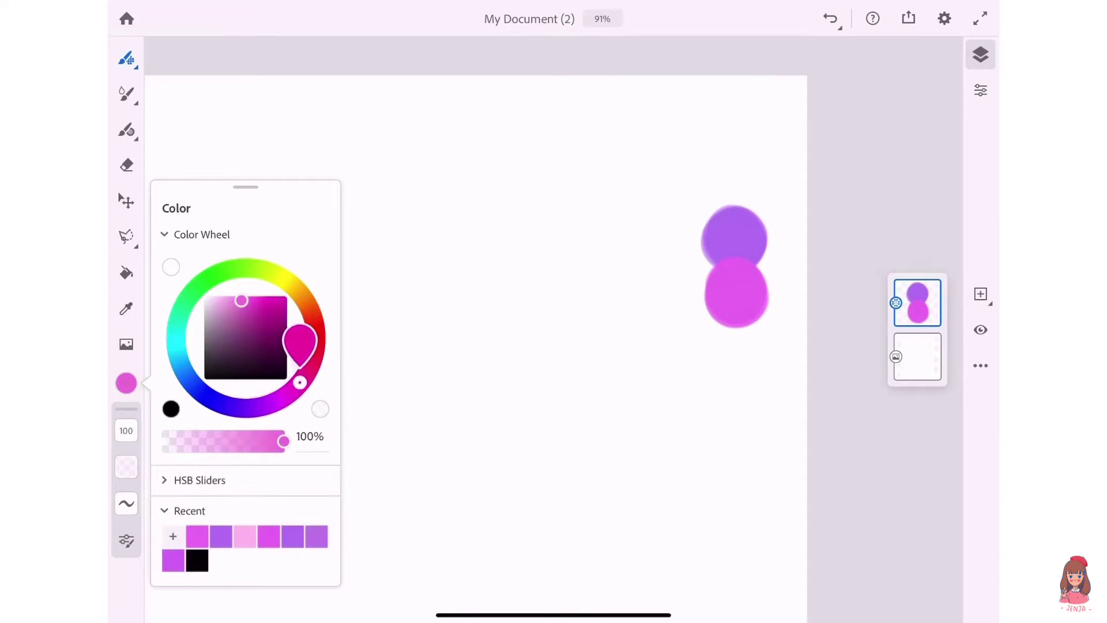
drag(240, 300, 225, 297)
drag(740, 331, 735, 346)
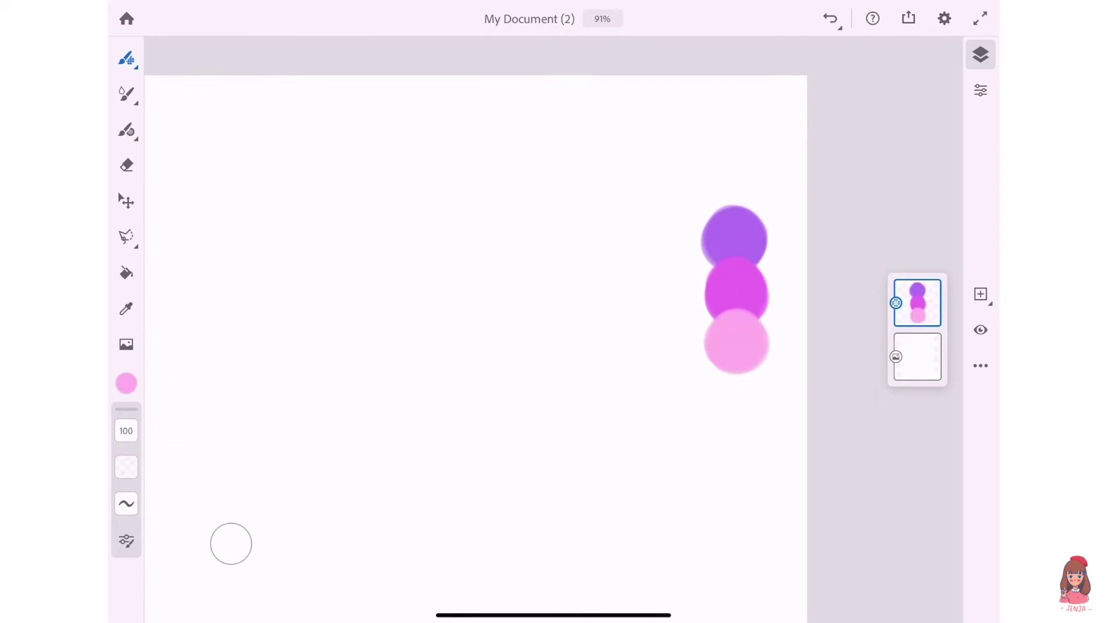
click(126, 383)
mouse_move(300, 379)
mouse_down()
mouse_move(313, 313)
mouse_move(314, 353)
mouse_up()
drag(737, 384, 739, 397)
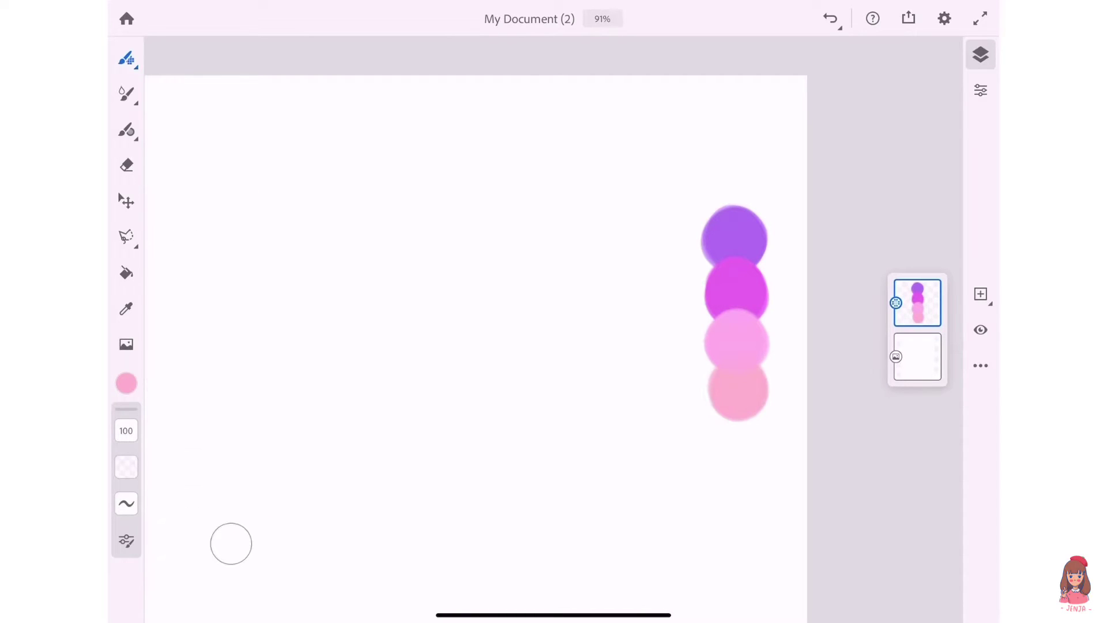
key(ctrl+z)
Step: Paint a near-white pale pink circle at the bottom of the column, then add a new layer
click(127, 383)
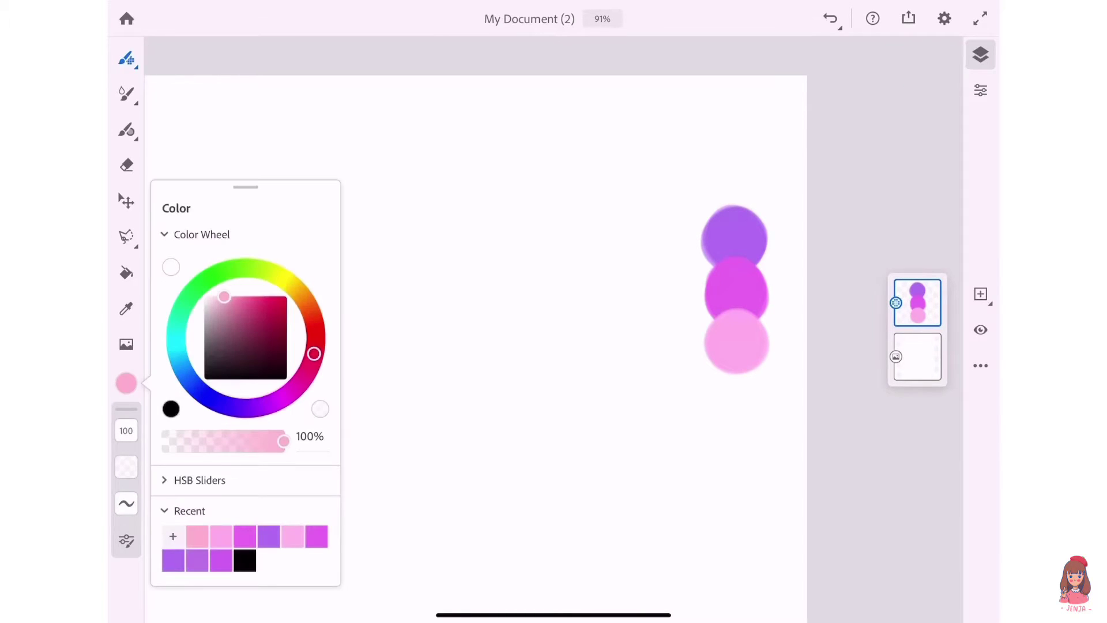
drag(314, 353, 307, 371)
drag(226, 299, 205, 297)
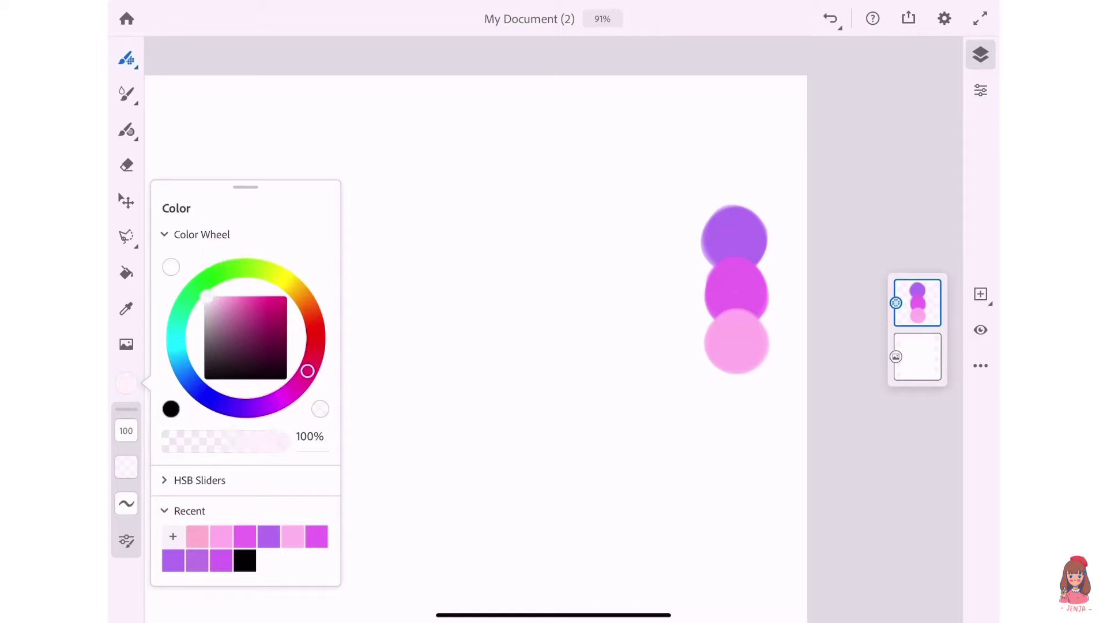
drag(735, 380, 737, 389)
scroll(553, 340, down, 5)
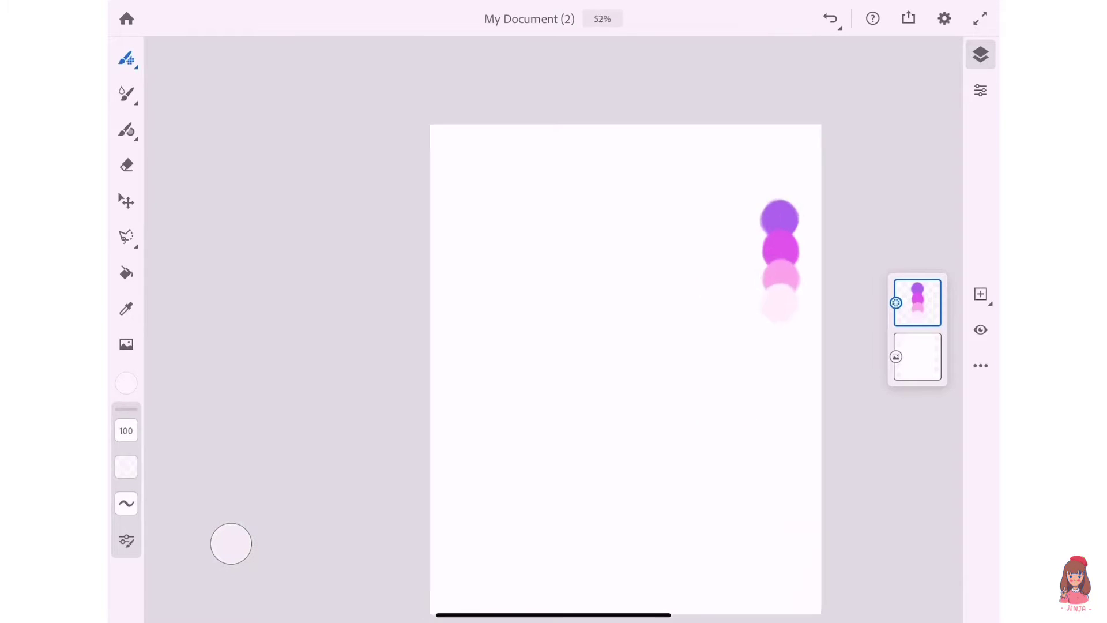
click(981, 294)
Step: Set the colour to black and choose the Sketching Pencil brush at size 10
click(126, 382)
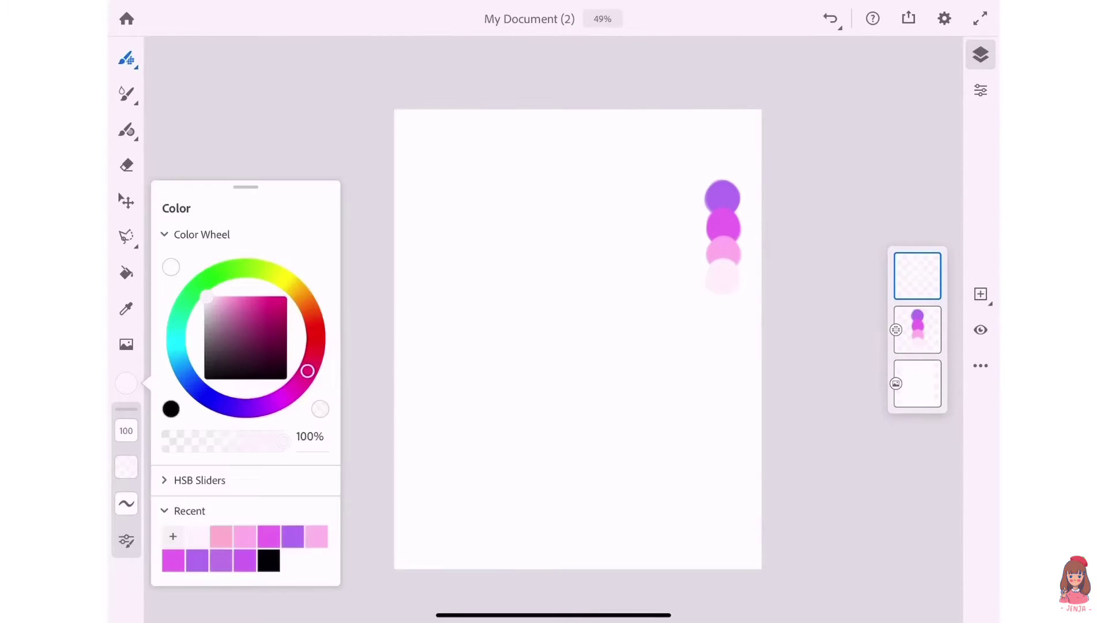
drag(205, 297, 199, 378)
click(126, 58)
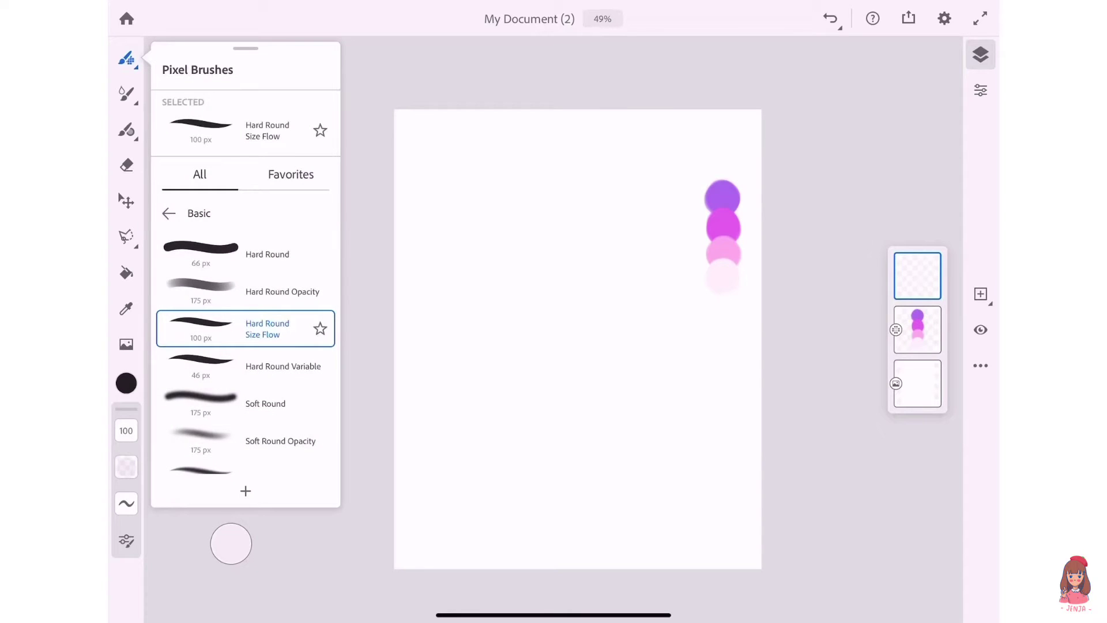
click(169, 214)
scroll(246, 346, down, 3)
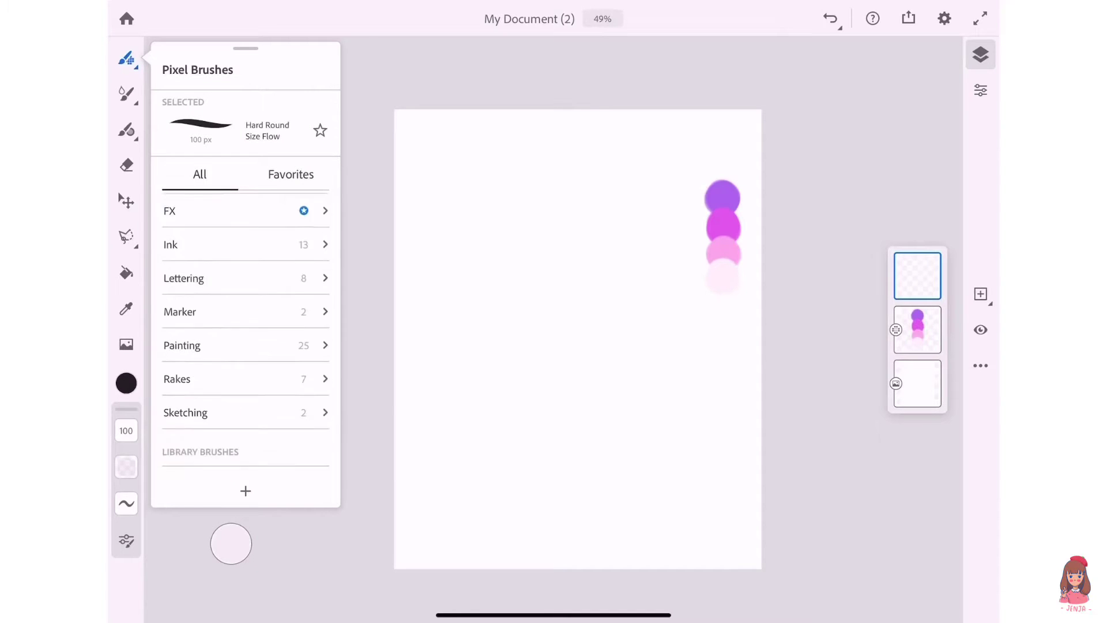
click(185, 413)
click(257, 254)
click(126, 430)
drag(161, 469, 161, 445)
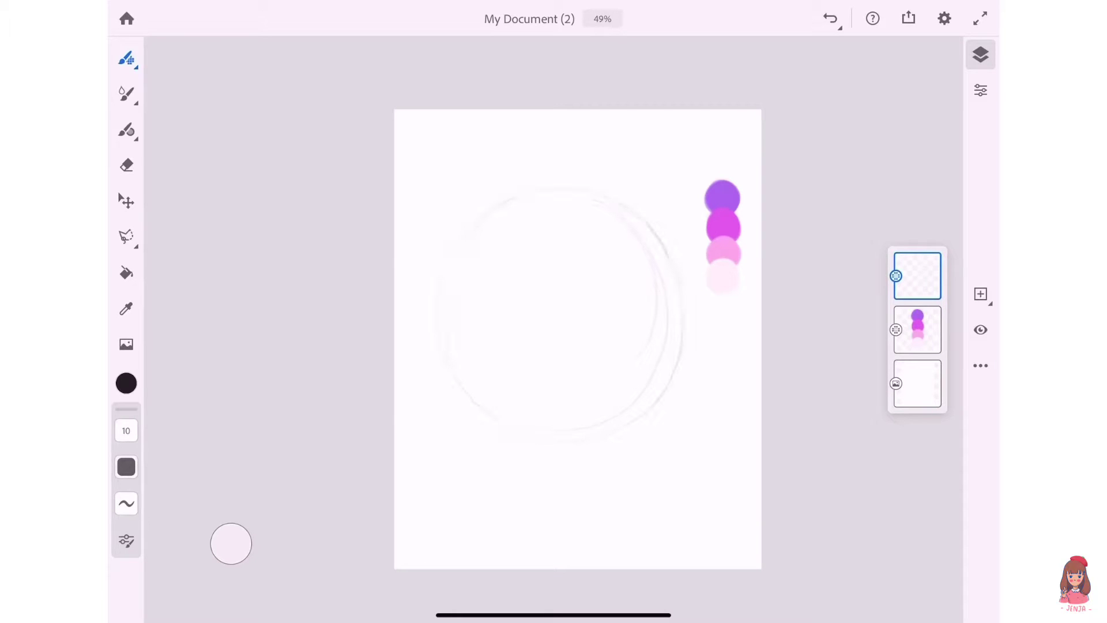
Step: Sketch a large loose circle in the page centre, darkening its right side and upper-left arc
scroll(649, 294, up, 3)
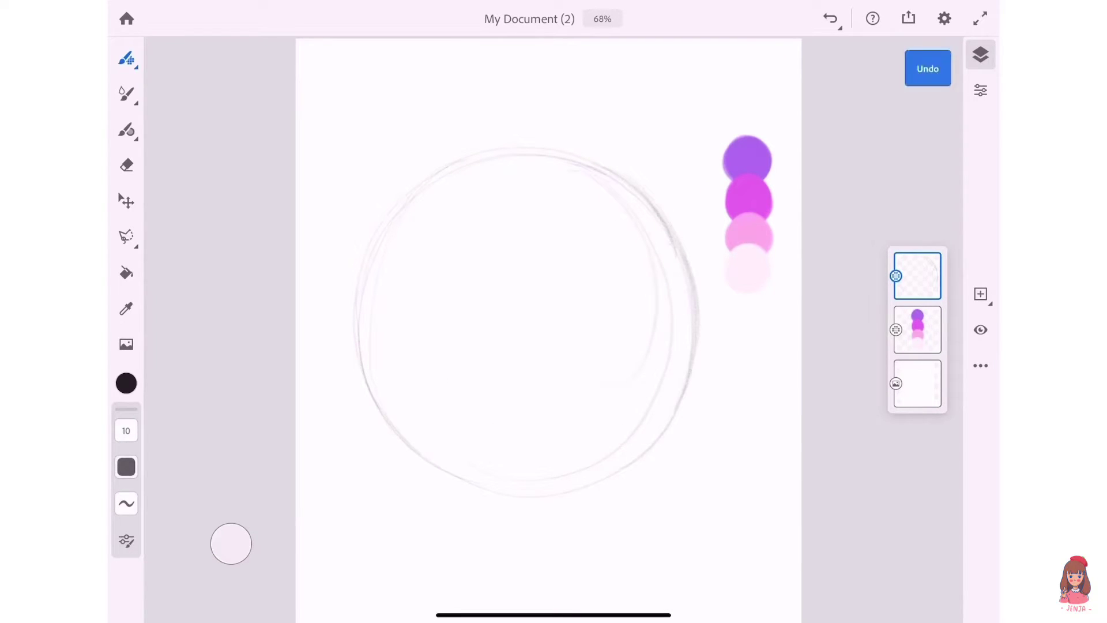
drag(646, 450, 412, 457)
scroll(786, 354, down, 3)
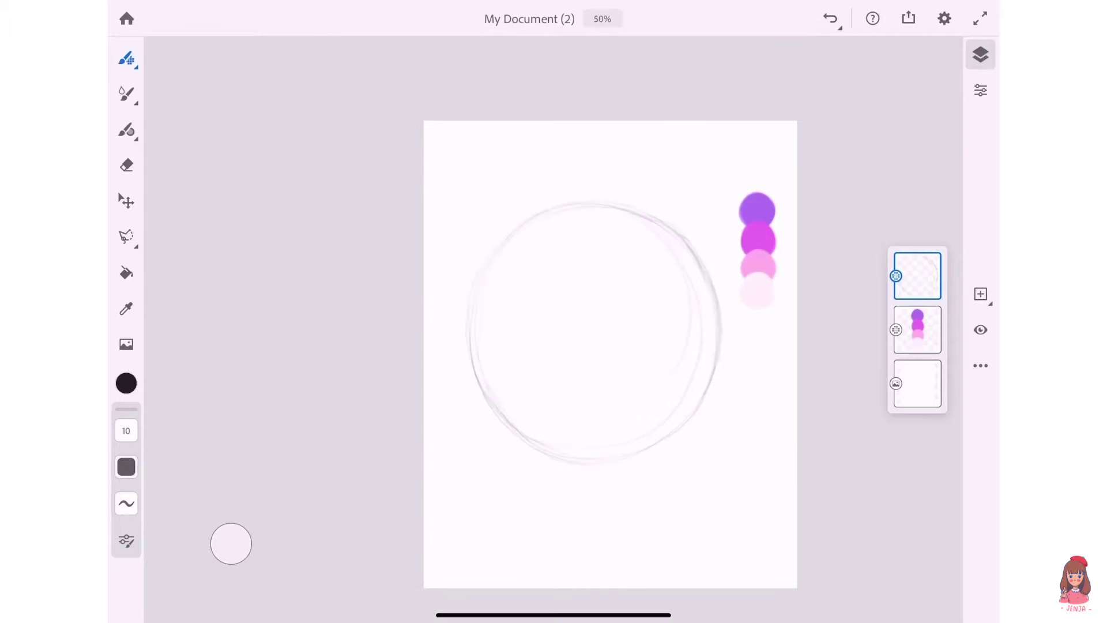
drag(717, 285, 716, 363)
scroll(668, 491, up, 1)
drag(730, 294, 594, 456)
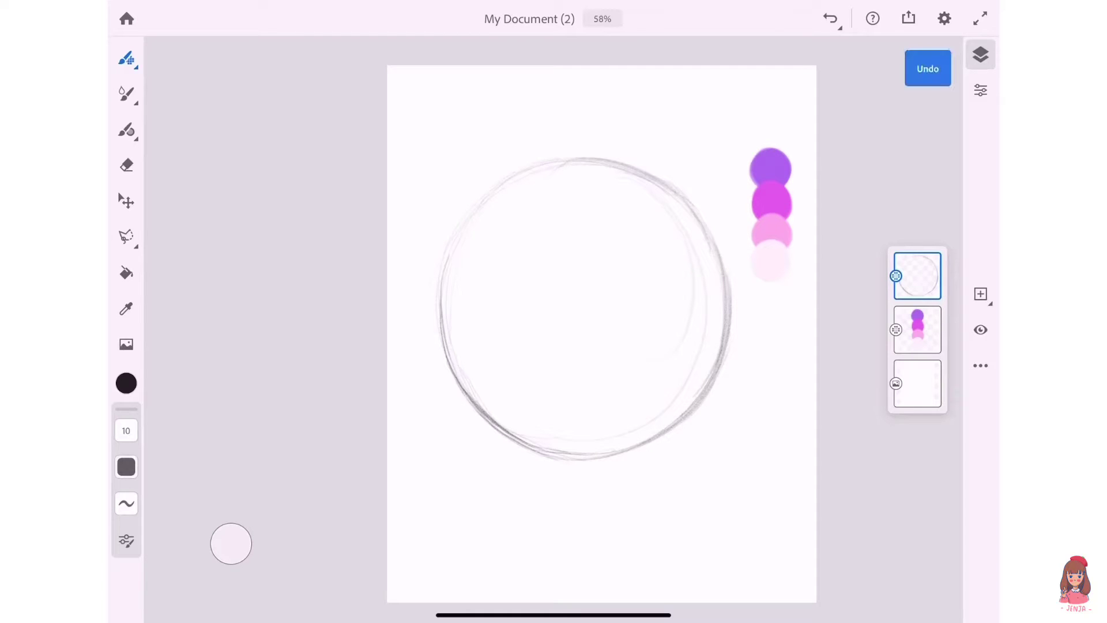
drag(502, 183, 459, 231)
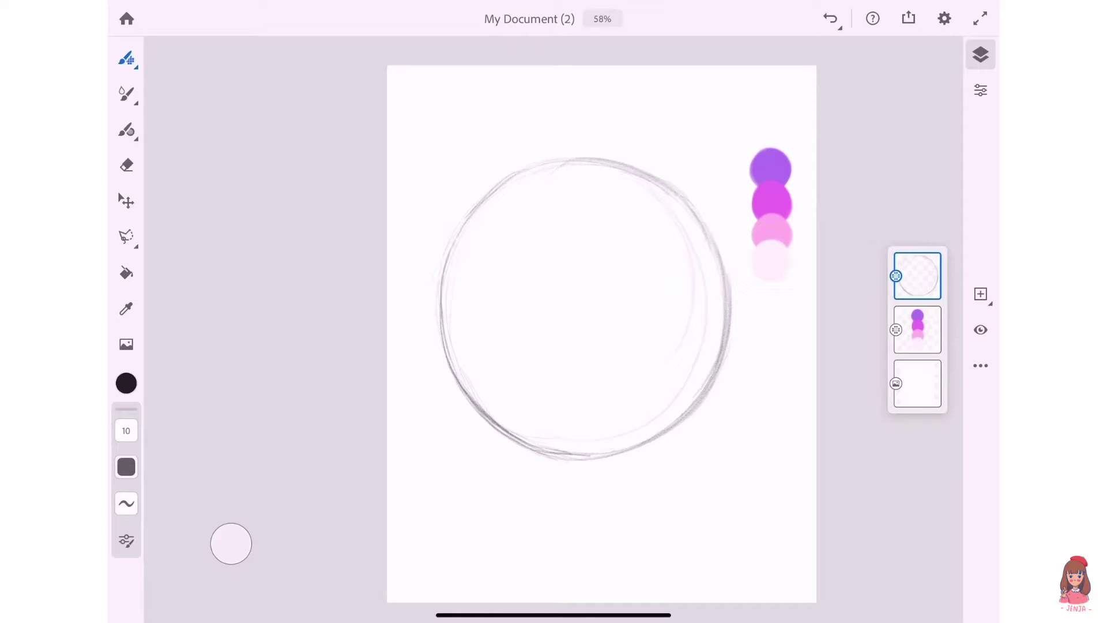
Step: Lasso-select the pencil circle and transform it slightly lower on the page
click(127, 236)
mouse_move(393, 321)
mouse_down()
mouse_move(719, 447)
mouse_move(398, 352)
mouse_up()
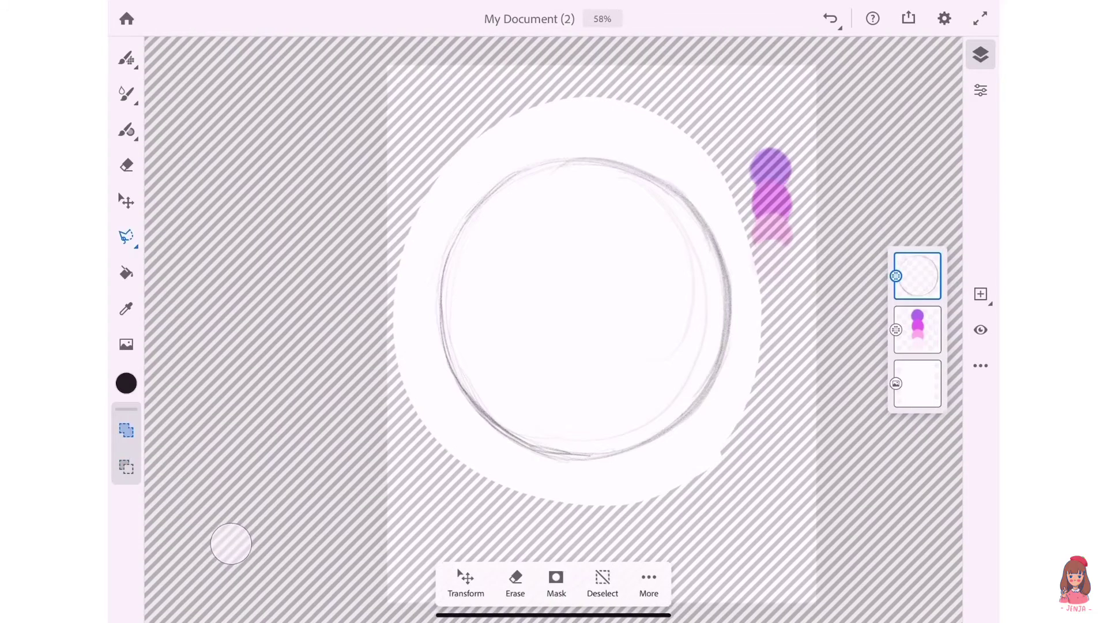
drag(524, 405, 542, 405)
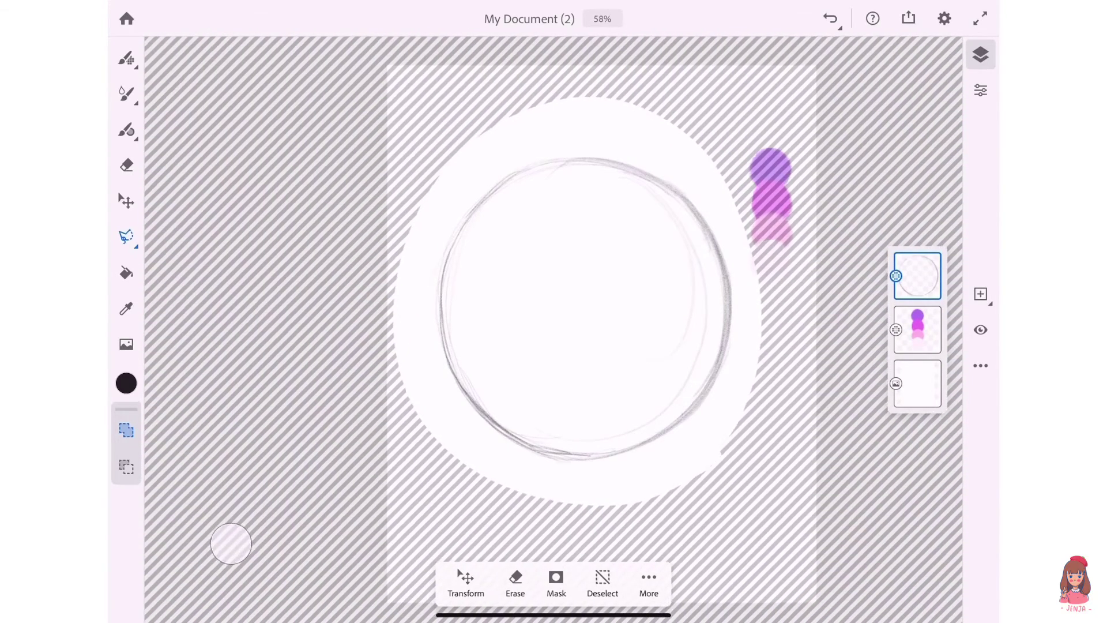
drag(695, 346, 698, 347)
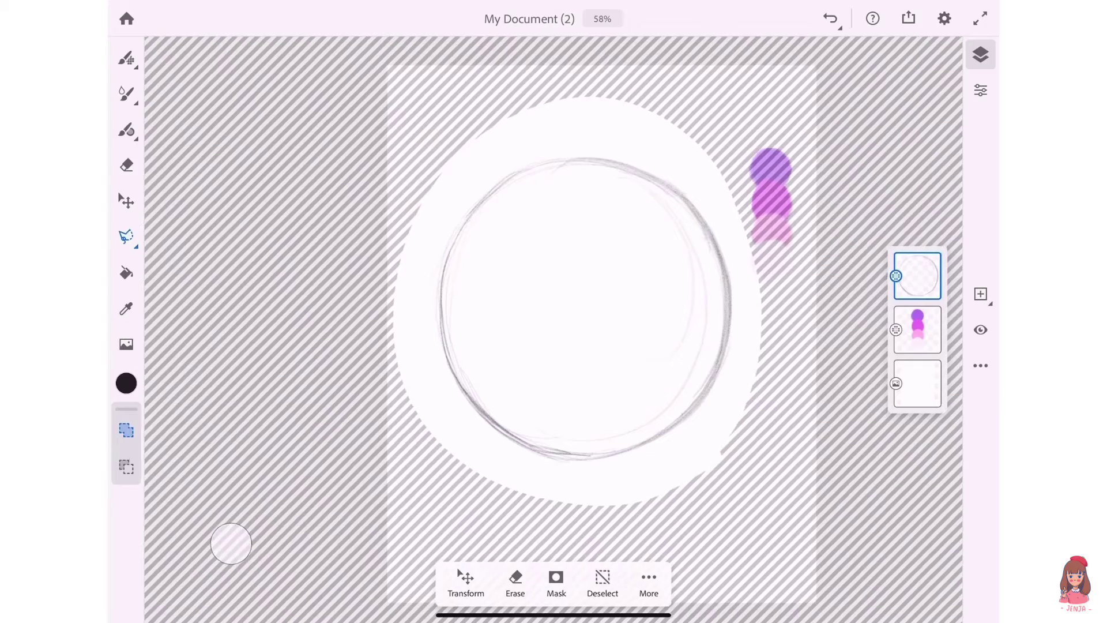
click(465, 578)
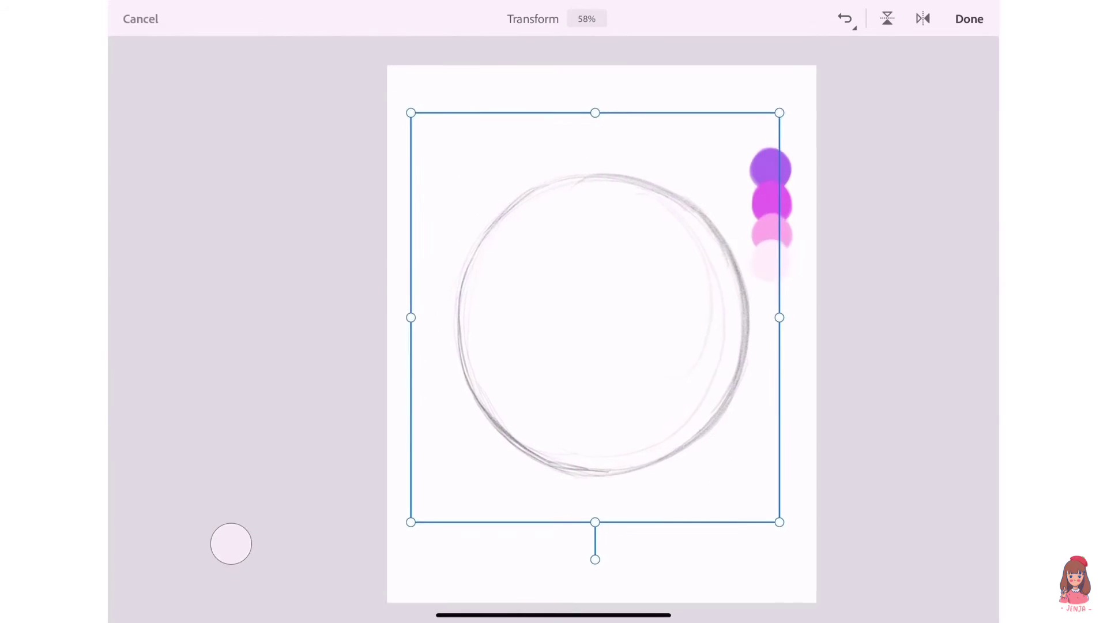
drag(595, 300, 590, 305)
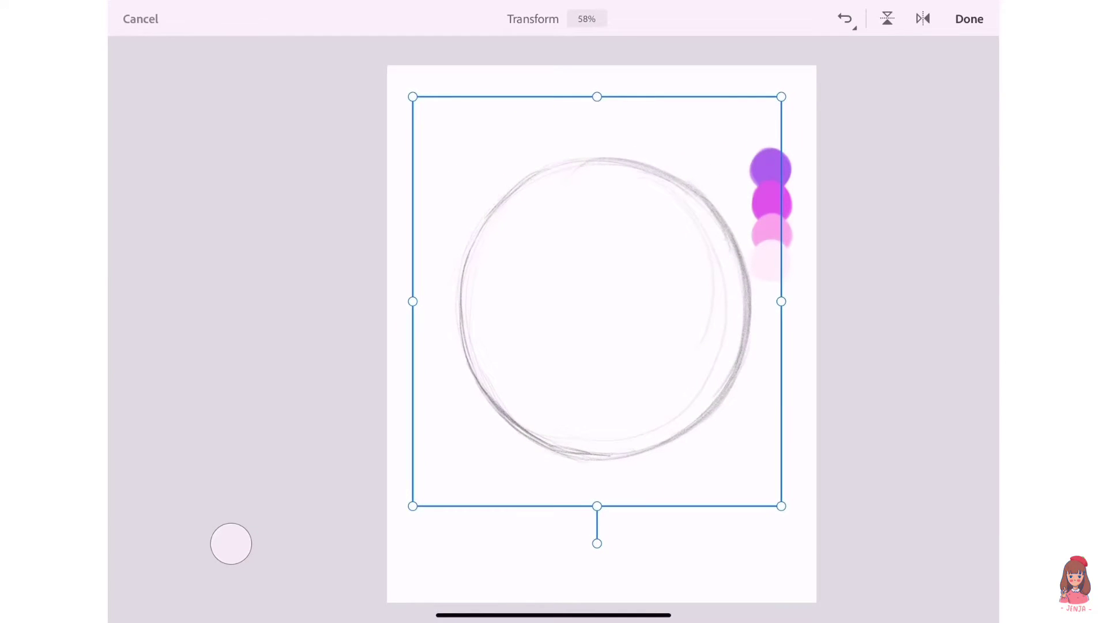
click(969, 18)
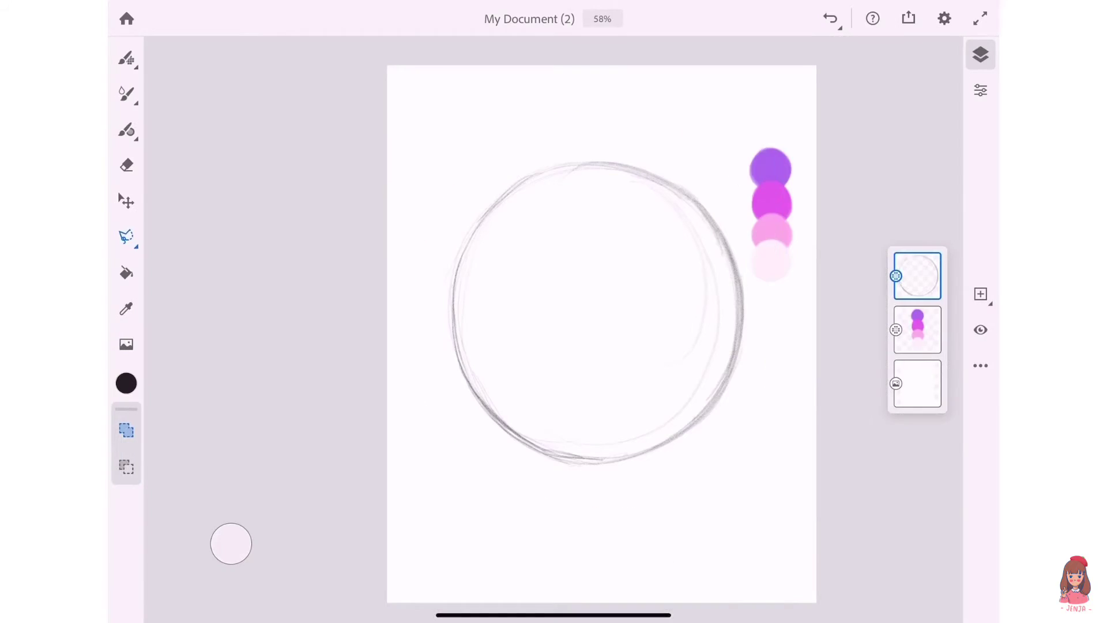
Step: Add a new layer and load the Watercolor brush with pale pink at size 177
click(980, 294)
click(776, 256)
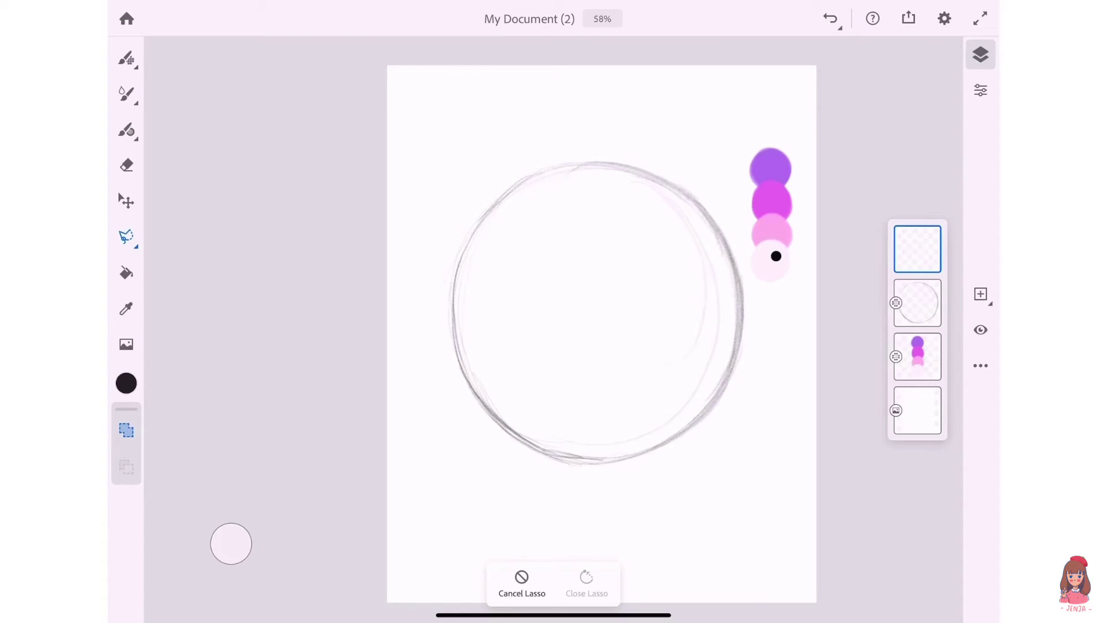
click(127, 93)
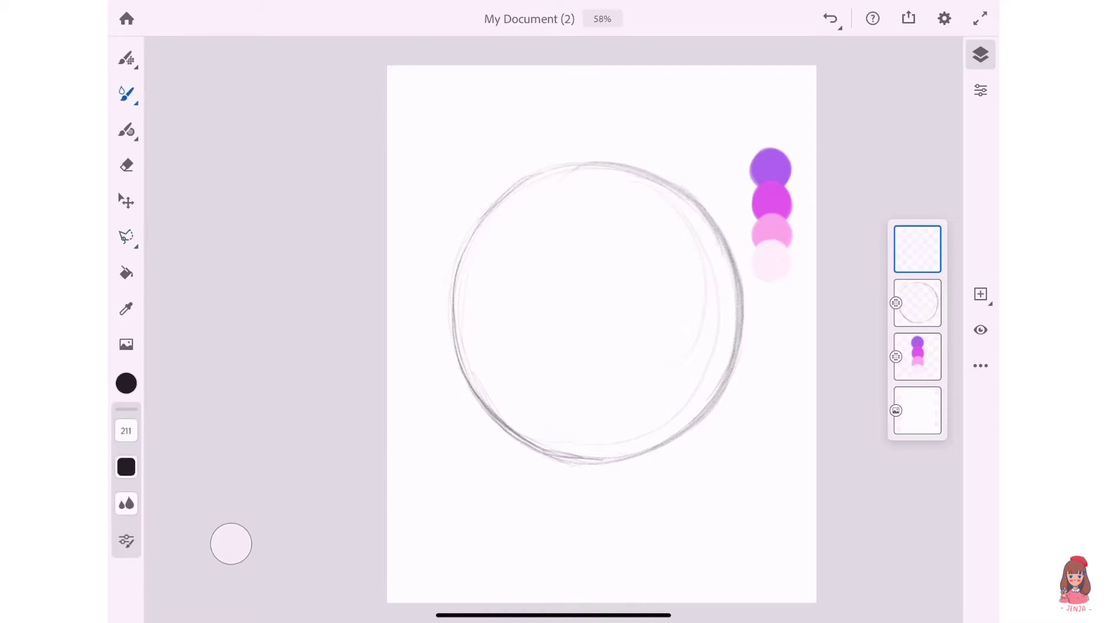
click(126, 94)
click(770, 263)
scroll(588, 328, up, 2)
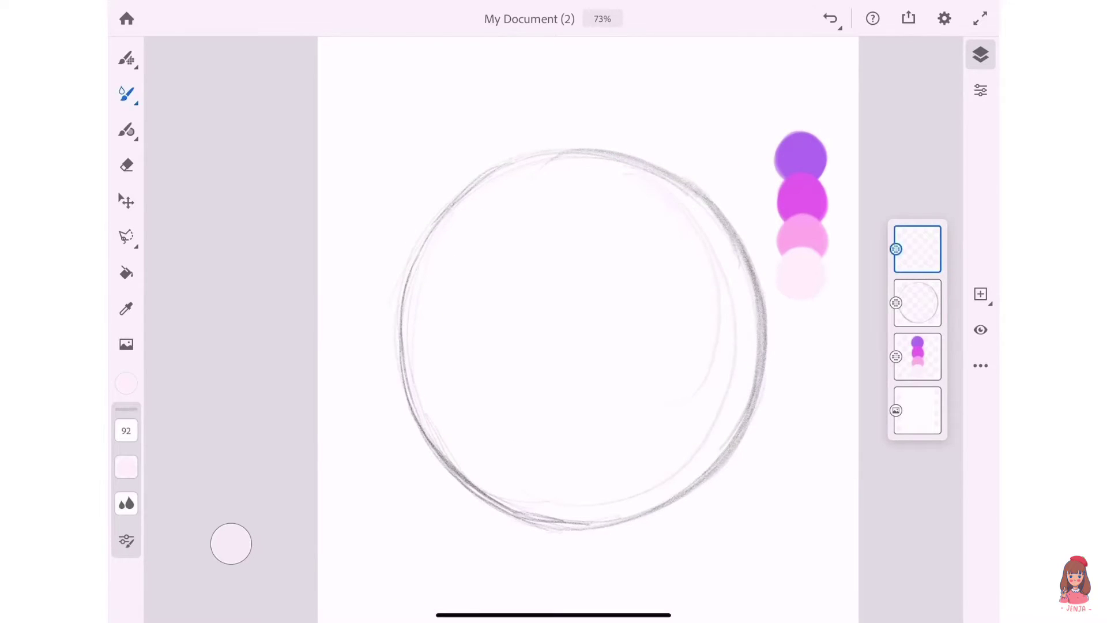
drag(126, 430, 161, 397)
Step: Paint medium-pink washes along the circle's right edge and near its centre
click(801, 239)
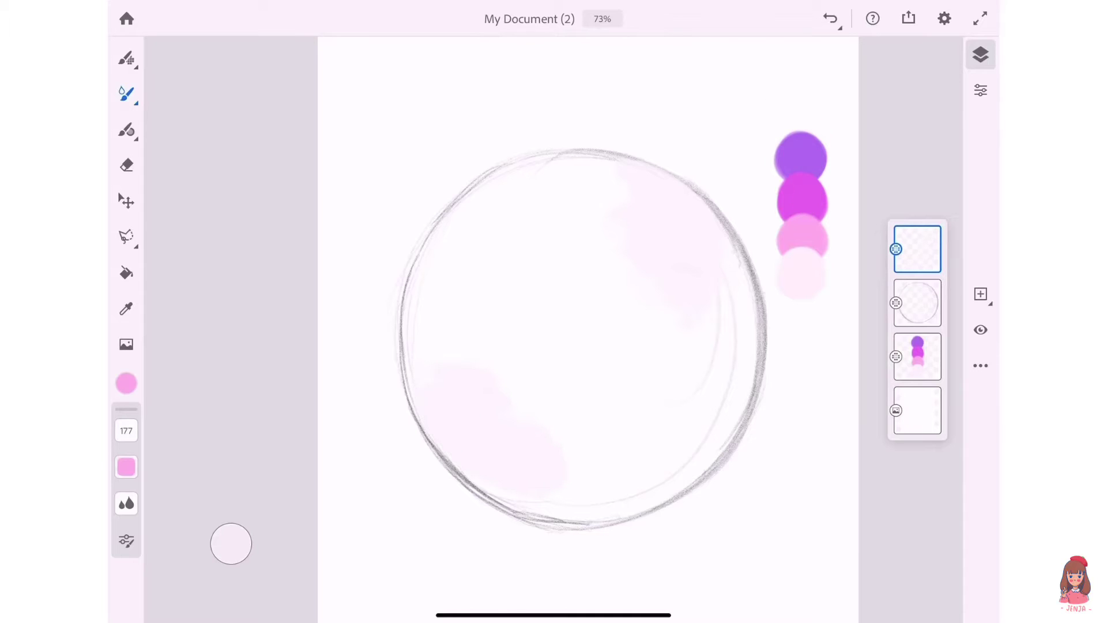
drag(750, 311, 715, 429)
drag(746, 271, 741, 398)
drag(749, 351, 689, 464)
mouse_move(744, 299)
mouse_down()
mouse_move(652, 485)
mouse_move(657, 438)
mouse_up()
drag(698, 351, 623, 311)
drag(570, 242, 582, 334)
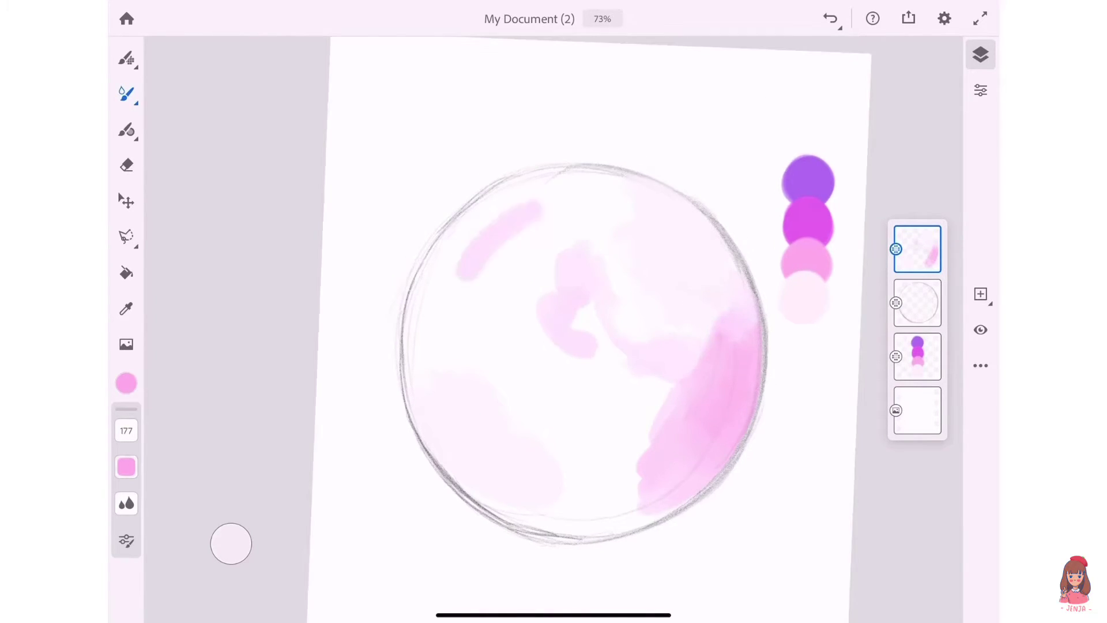
Step: Wash pink across the circle's upper-left, top, centre-right and lower centre
drag(438, 317, 542, 219)
drag(479, 345, 582, 208)
drag(571, 277, 611, 346)
mouse_move(611, 185)
mouse_down()
mouse_move(513, 185)
mouse_move(508, 201)
mouse_up()
drag(669, 271, 620, 334)
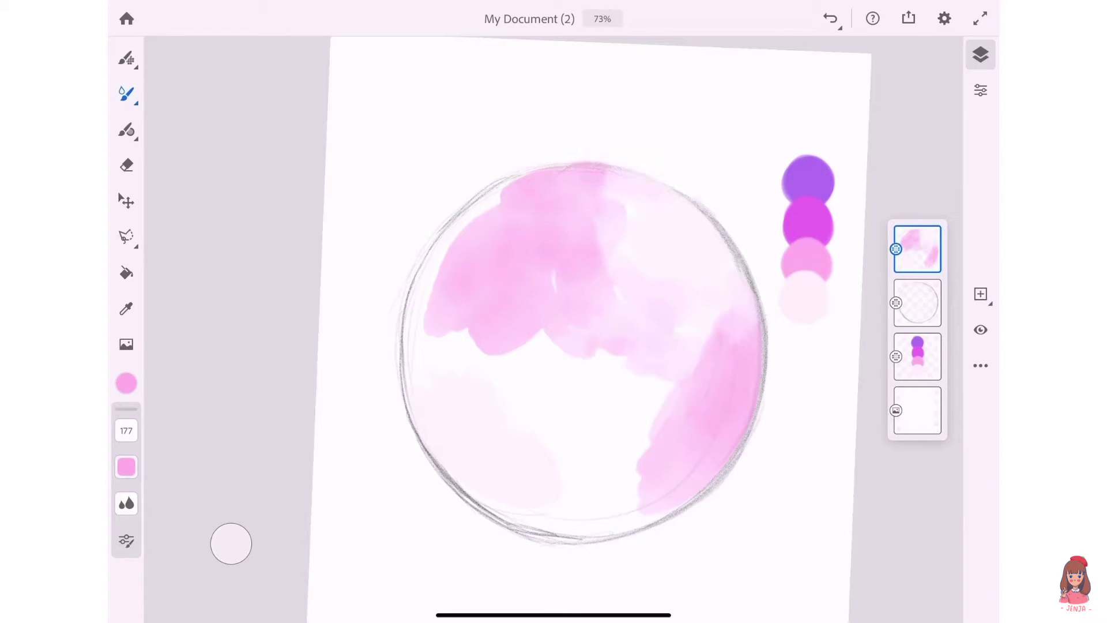
drag(579, 392, 542, 444)
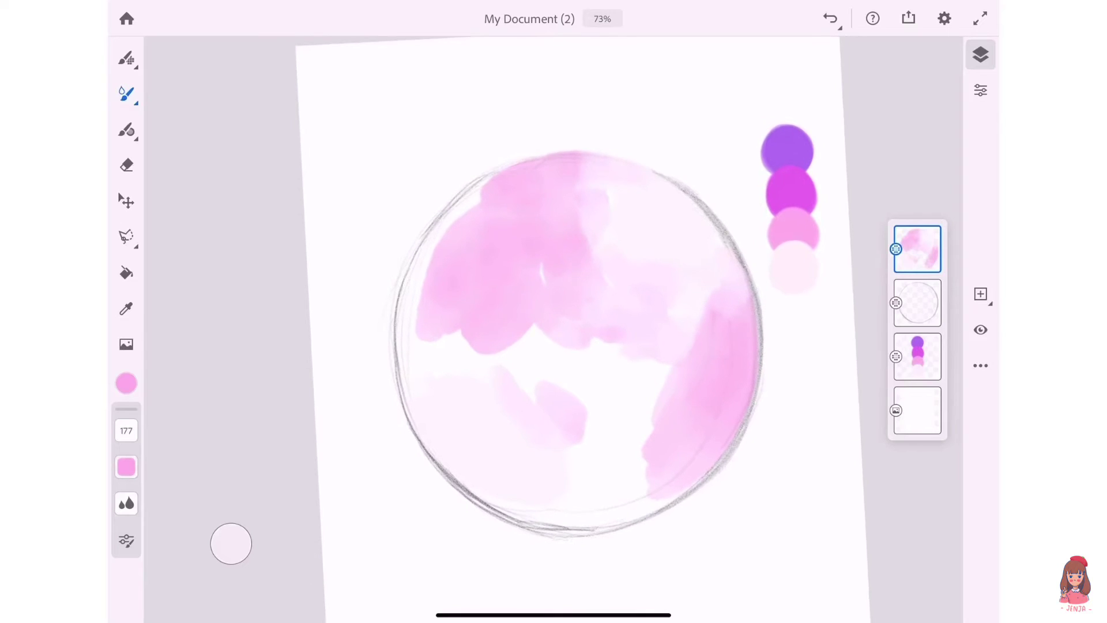
Step: Paint magenta along the circle's left edge, lower-right and centre-right
click(792, 173)
mouse_move(456, 360)
mouse_down()
mouse_move(424, 351)
mouse_move(413, 329)
mouse_move(416, 259)
mouse_move(403, 395)
mouse_move(464, 490)
mouse_move(663, 507)
mouse_move(681, 484)
mouse_move(574, 516)
mouse_move(651, 438)
mouse_up()
drag(611, 508, 663, 363)
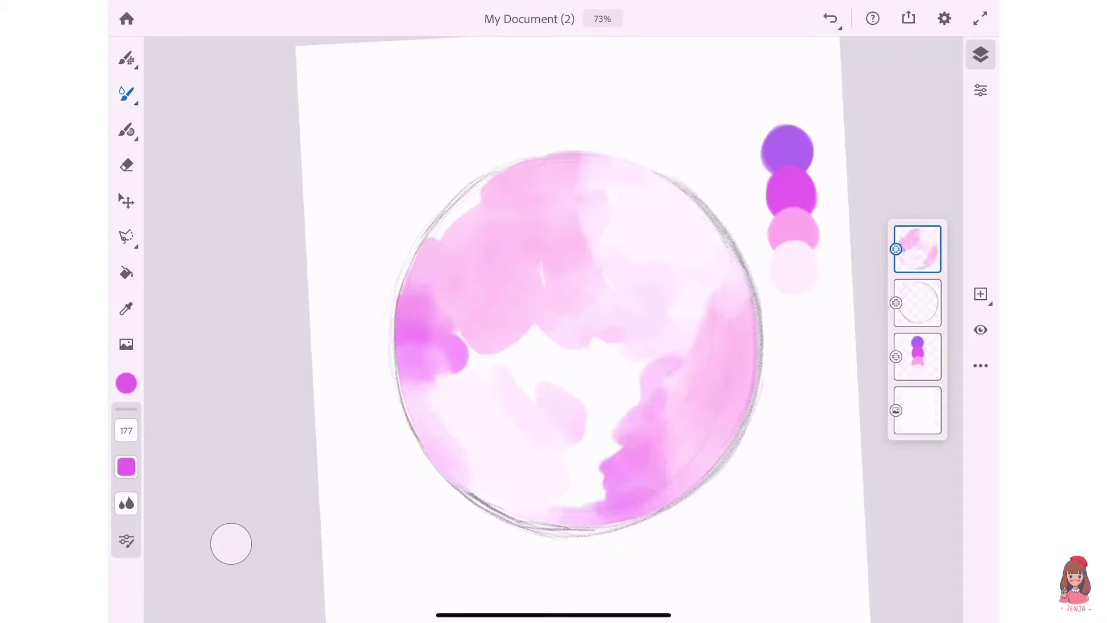
mouse_move(611, 438)
mouse_down()
mouse_move(681, 358)
mouse_move(605, 403)
mouse_up()
drag(646, 343, 570, 369)
drag(568, 331, 594, 386)
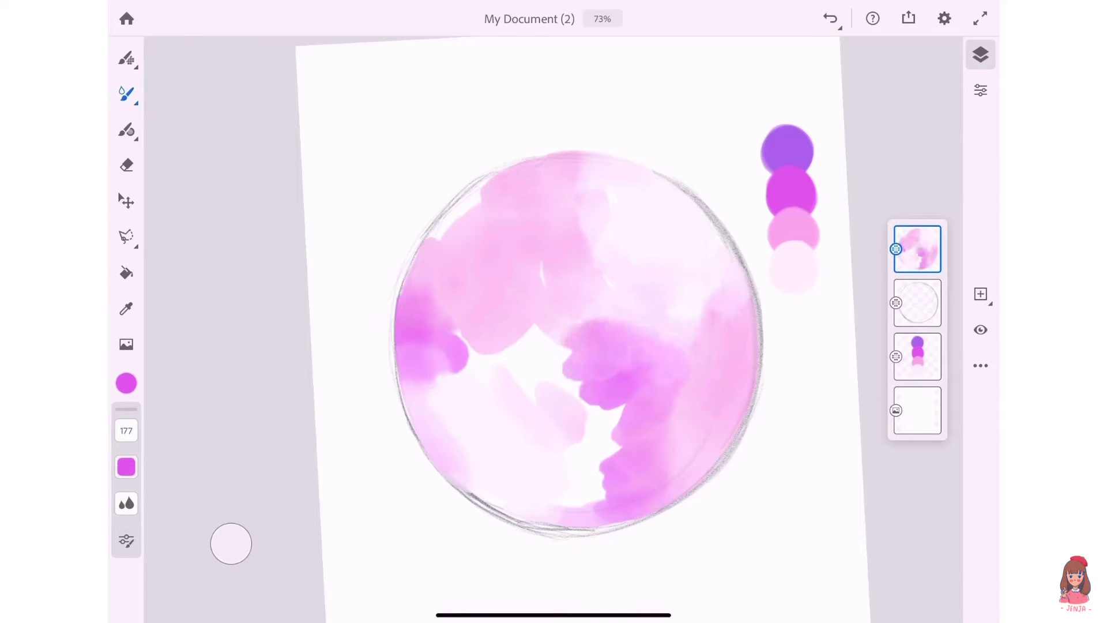
Step: Paint purple washes over the circle's upper-left, left side, lower-left and centre-left
click(787, 150)
drag(478, 196, 418, 271)
drag(478, 173, 415, 311)
mouse_move(418, 268)
mouse_down()
mouse_move(404, 363)
mouse_move(416, 421)
mouse_up()
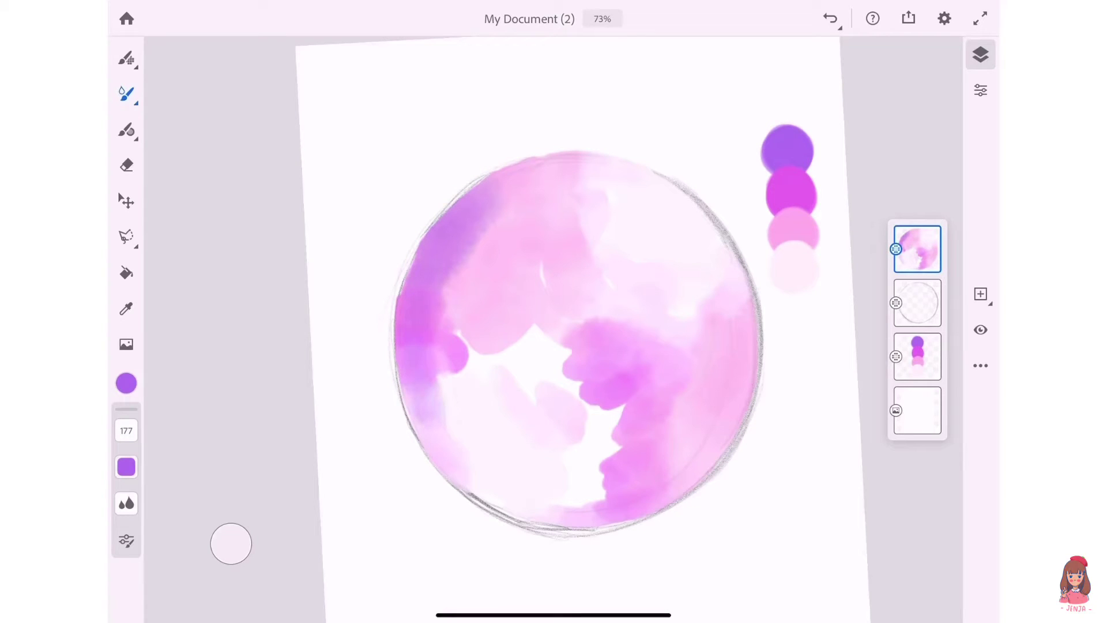
drag(455, 288, 467, 462)
drag(415, 392, 496, 507)
drag(478, 329, 496, 383)
drag(507, 311, 461, 387)
drag(456, 219, 519, 357)
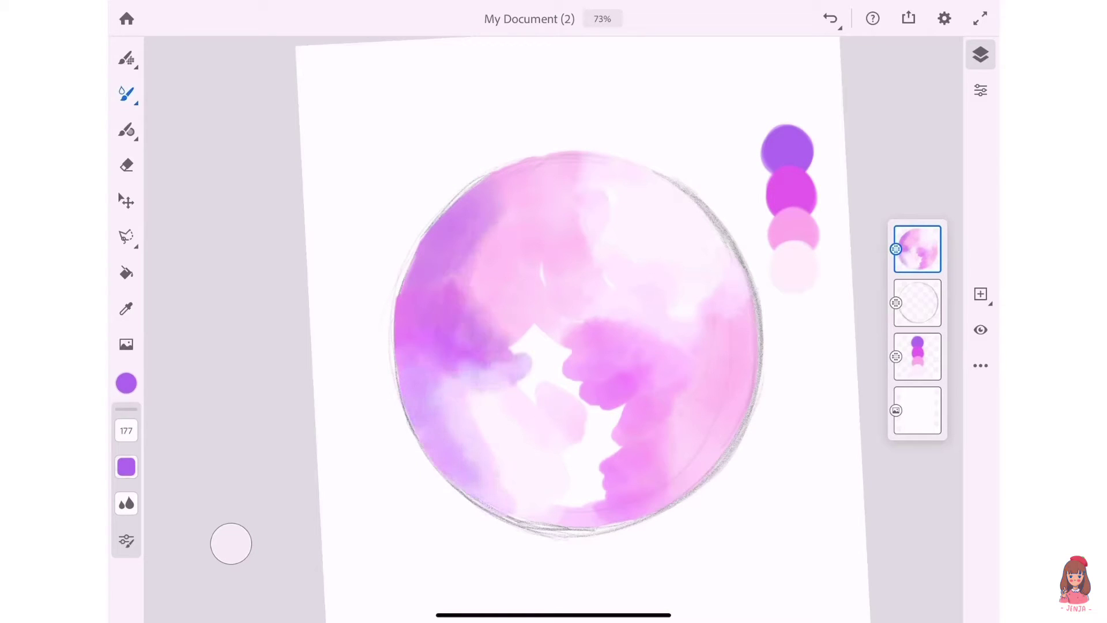
drag(485, 243, 496, 369)
Step: With a larger brush, fill the centre gap with purple and wash lavender into the lower-left
drag(126, 431, 126, 384)
drag(553, 335, 462, 403)
drag(438, 323, 519, 449)
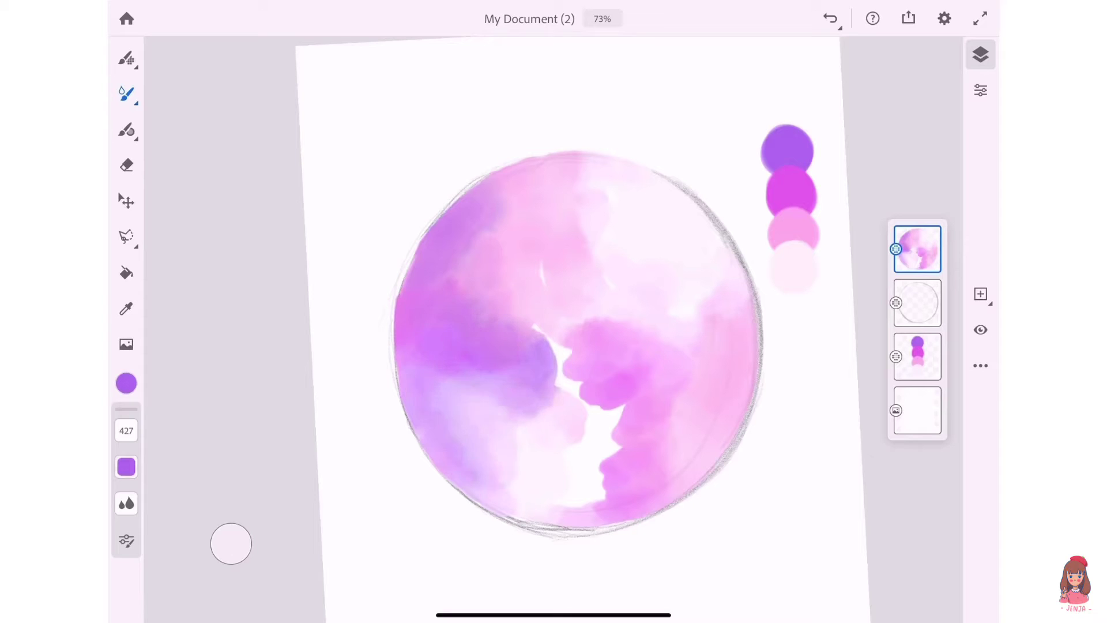
drag(582, 323, 507, 427)
drag(472, 219, 554, 380)
drag(502, 462, 588, 536)
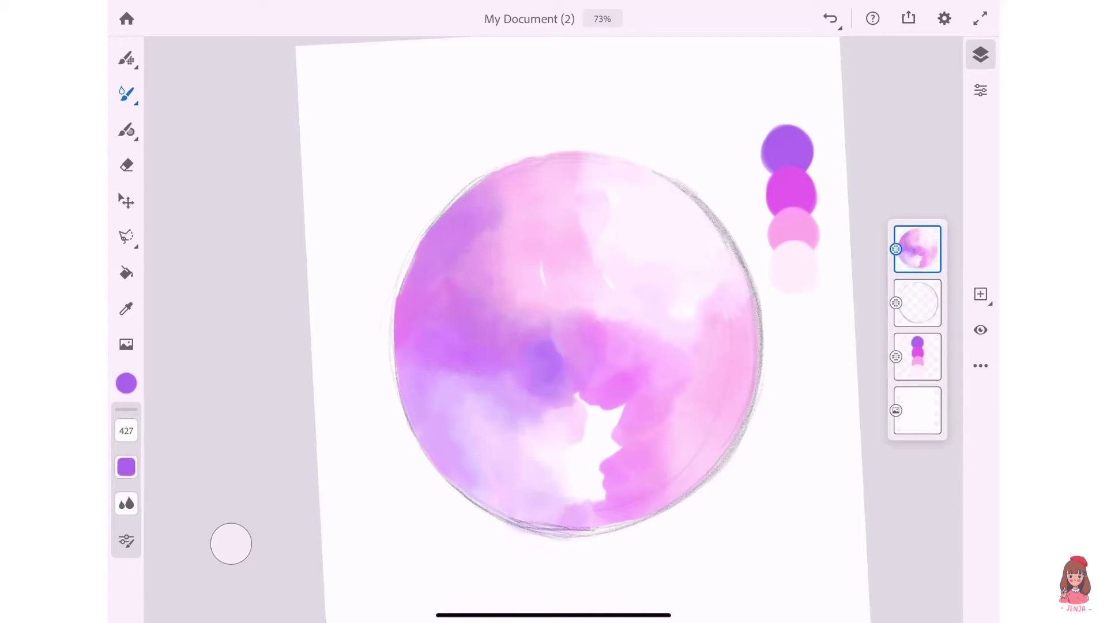
drag(450, 438, 600, 537)
key(ctrl+z)
drag(519, 456, 600, 496)
drag(461, 426, 565, 518)
drag(692, 312, 767, 381)
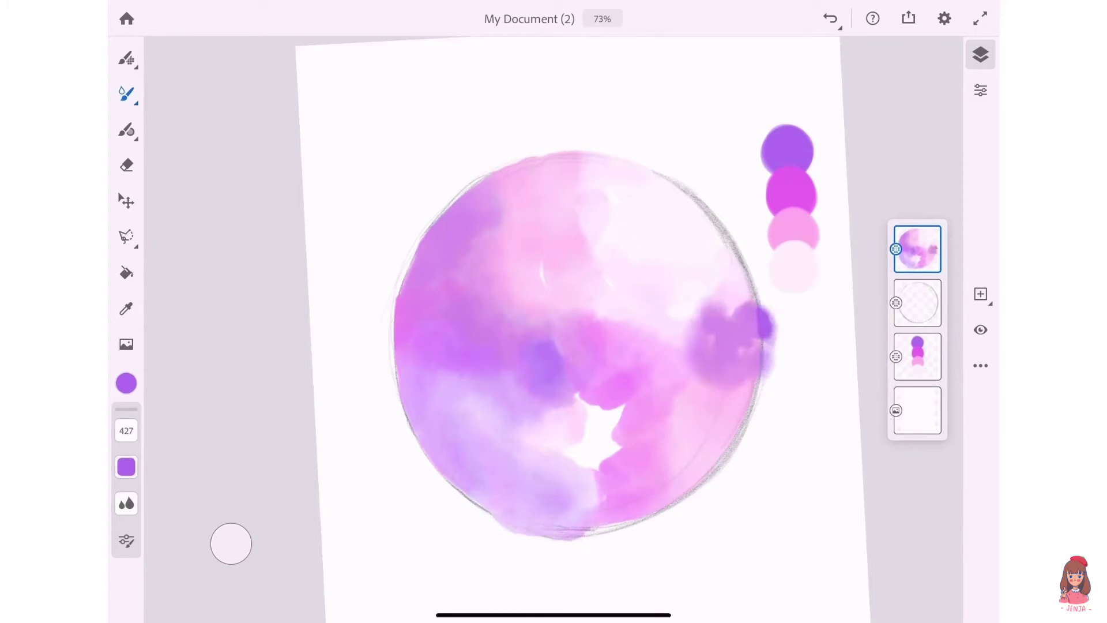
key(ctrl+z)
Step: Erase the pink paint spilling past the lower outline with the Eraser at size 44
click(127, 165)
scroll(525, 519, up, 10)
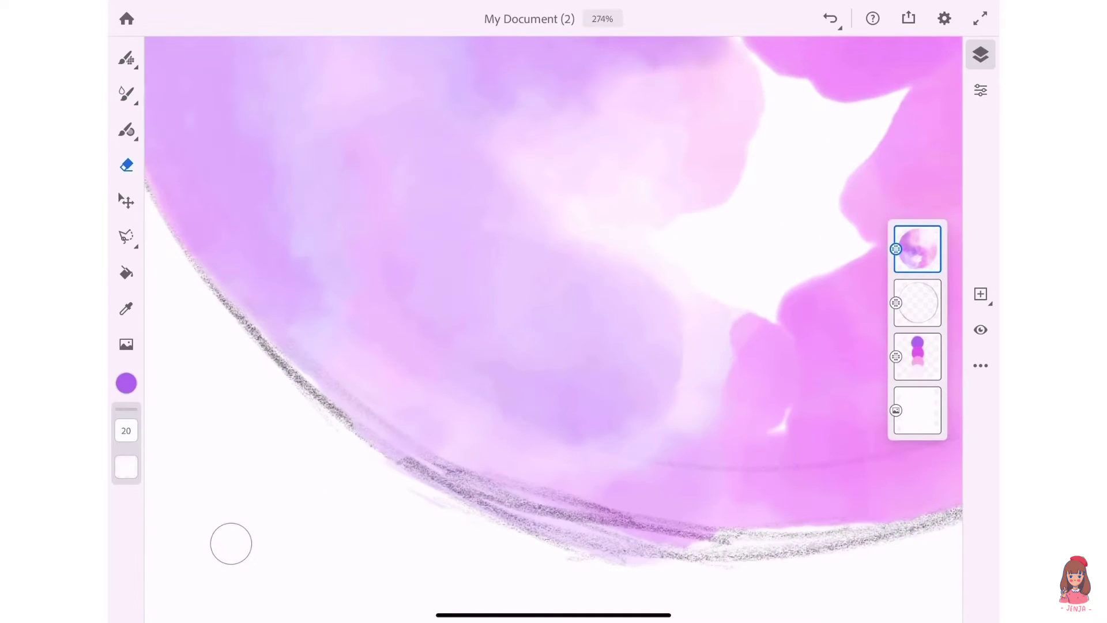
click(126, 430)
drag(161, 496, 161, 473)
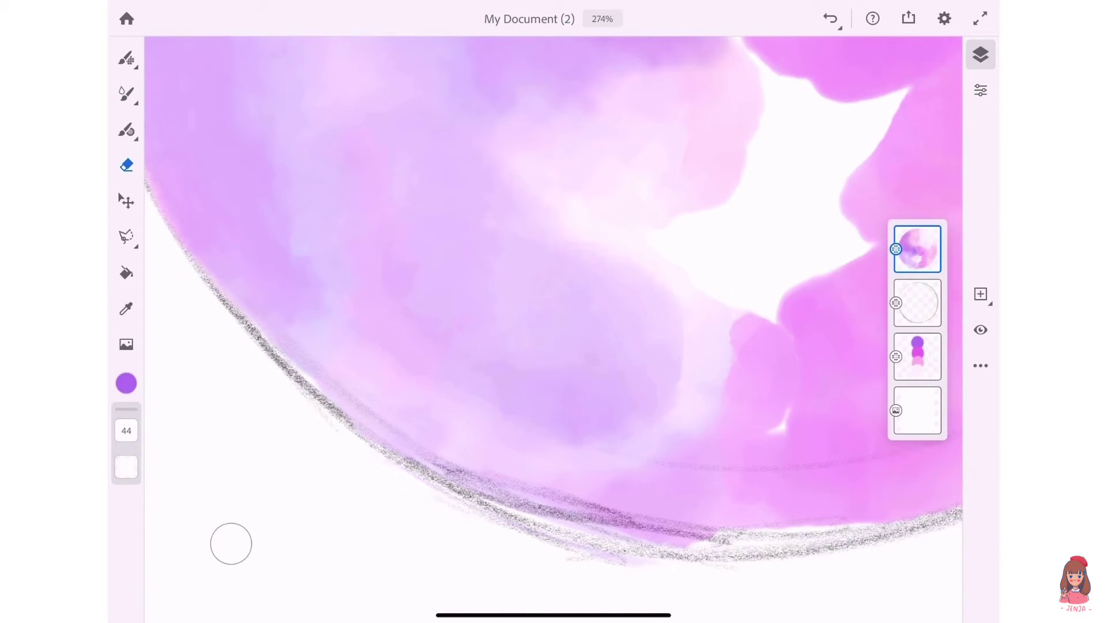
drag(545, 522, 692, 545)
scroll(554, 311, down, 5)
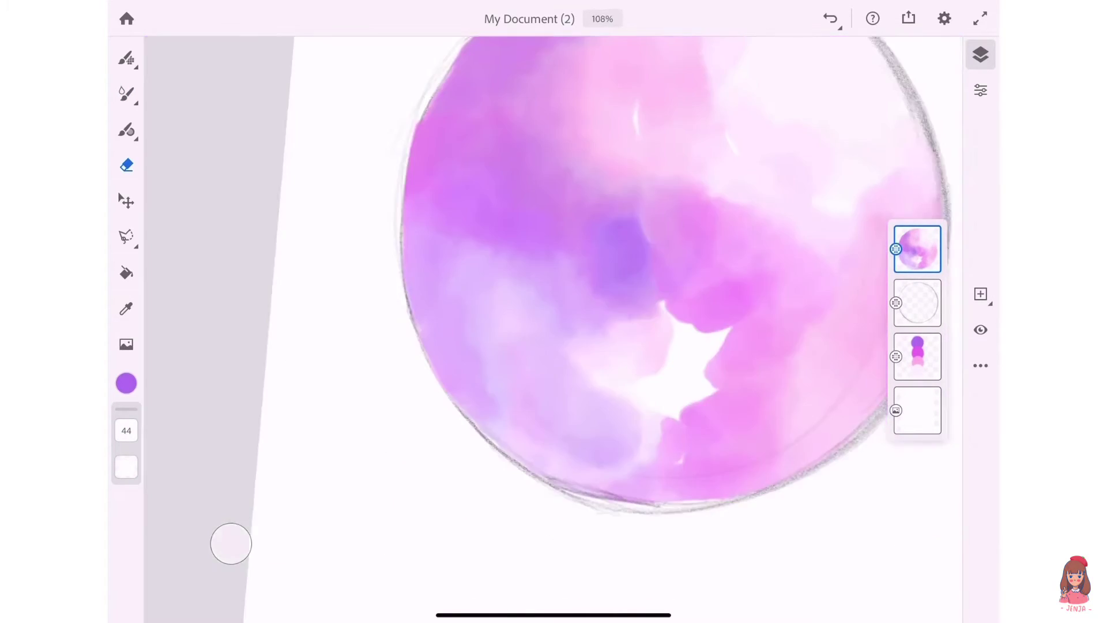
Step: Fill the lower-centre white patch with purple, darken the left side, and add pale purple at right-centre
click(127, 93)
drag(502, 519, 635, 449)
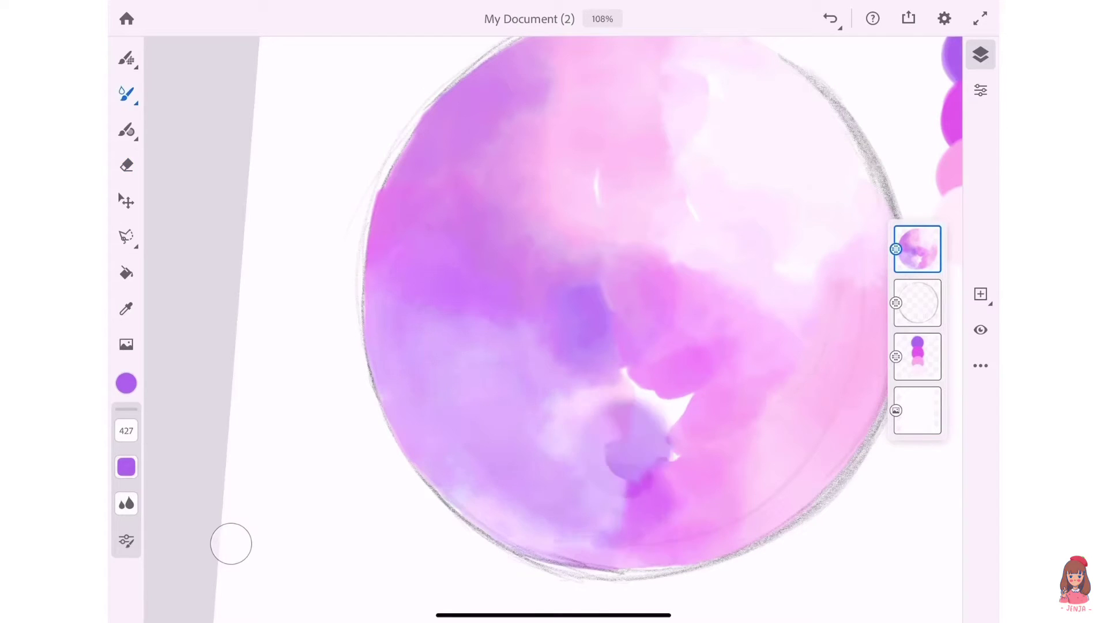
drag(577, 495, 686, 392)
drag(404, 334, 473, 450)
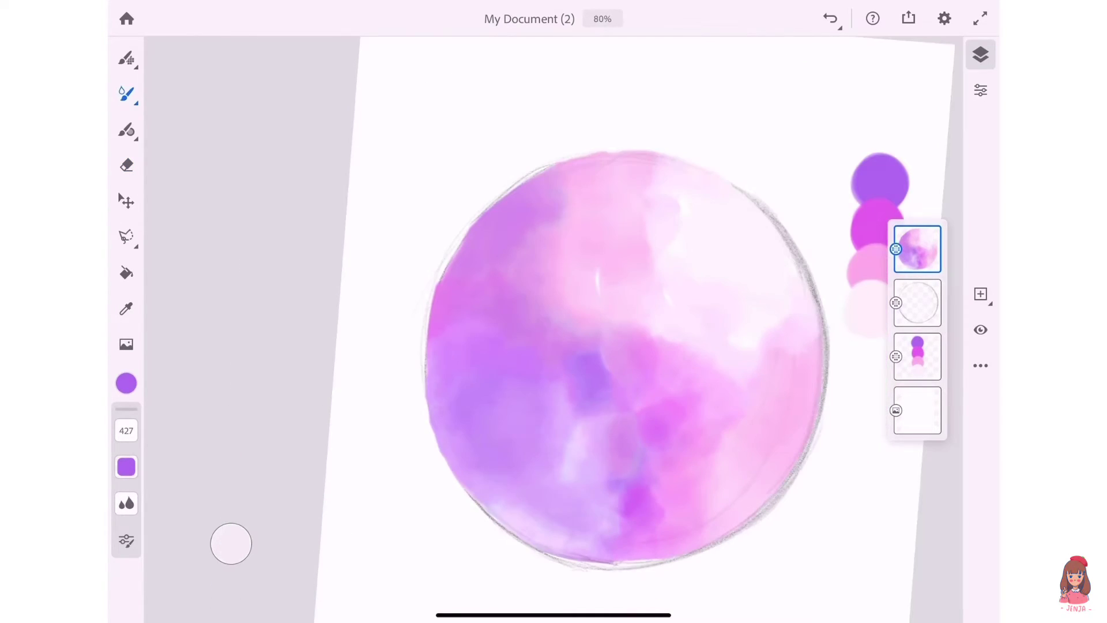
scroll(623, 346, down, 2)
drag(778, 332, 710, 357)
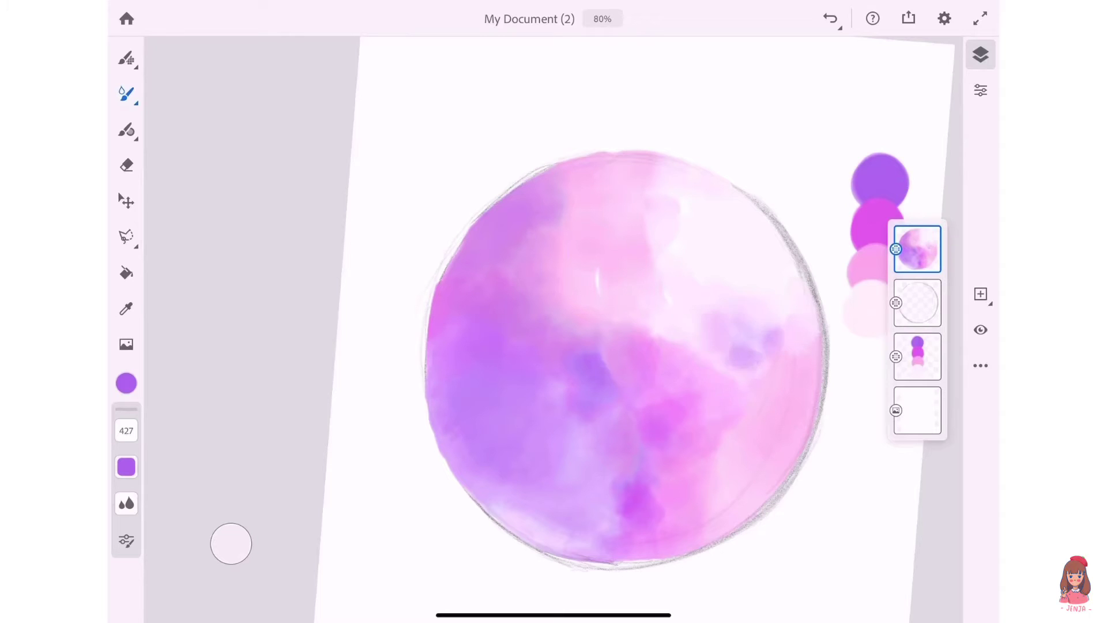
scroll(627, 360, up, 2)
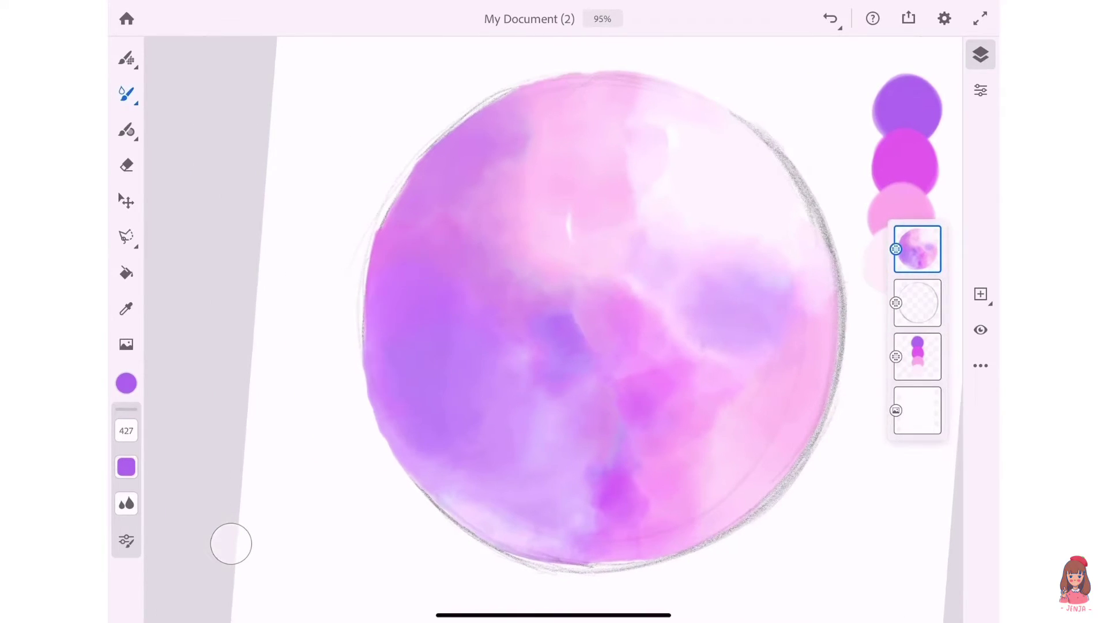
Step: Add purple strokes to the lower-left, deepening the edge at brush size 87
drag(381, 380, 438, 462)
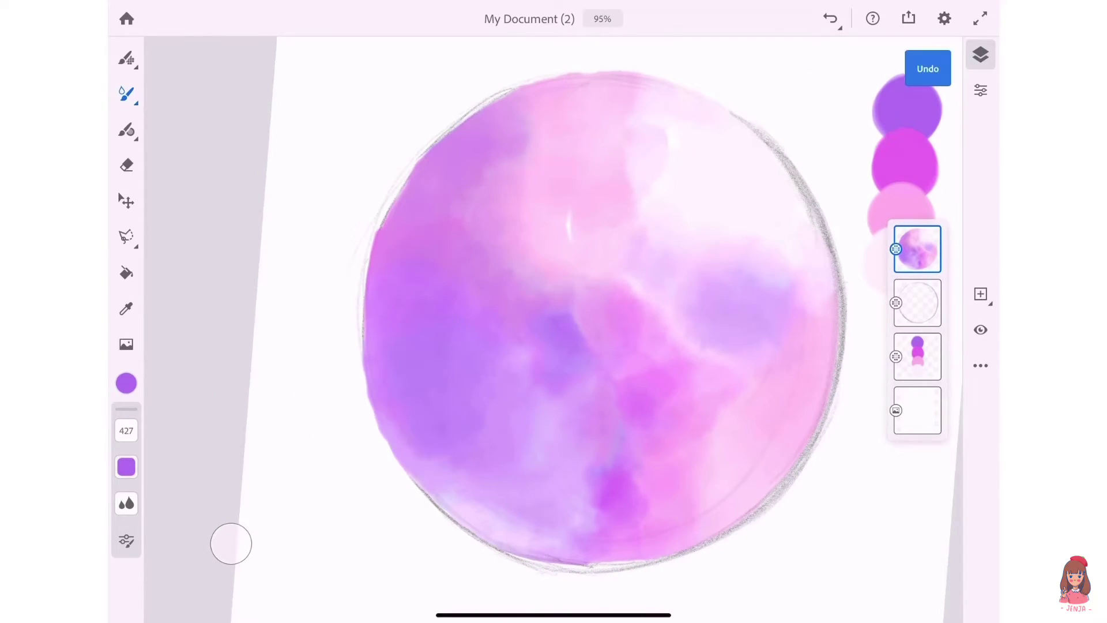
drag(490, 346, 426, 456)
drag(161, 385, 161, 436)
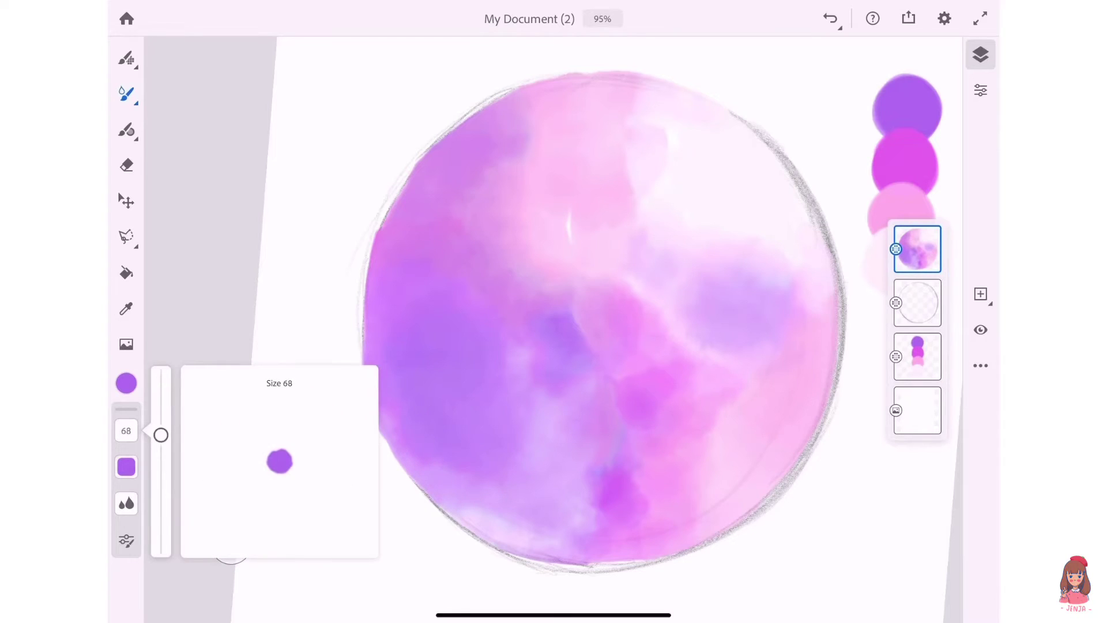
drag(522, 541, 470, 503)
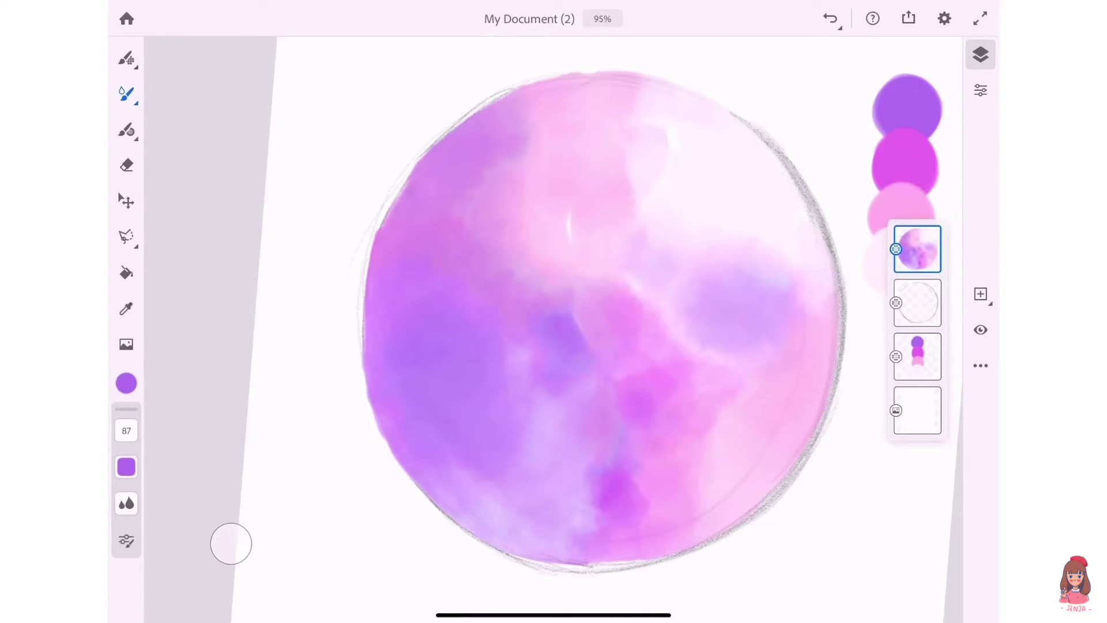
Step: Pick pink and adjust the brush size from 114 down to 76
click(902, 208)
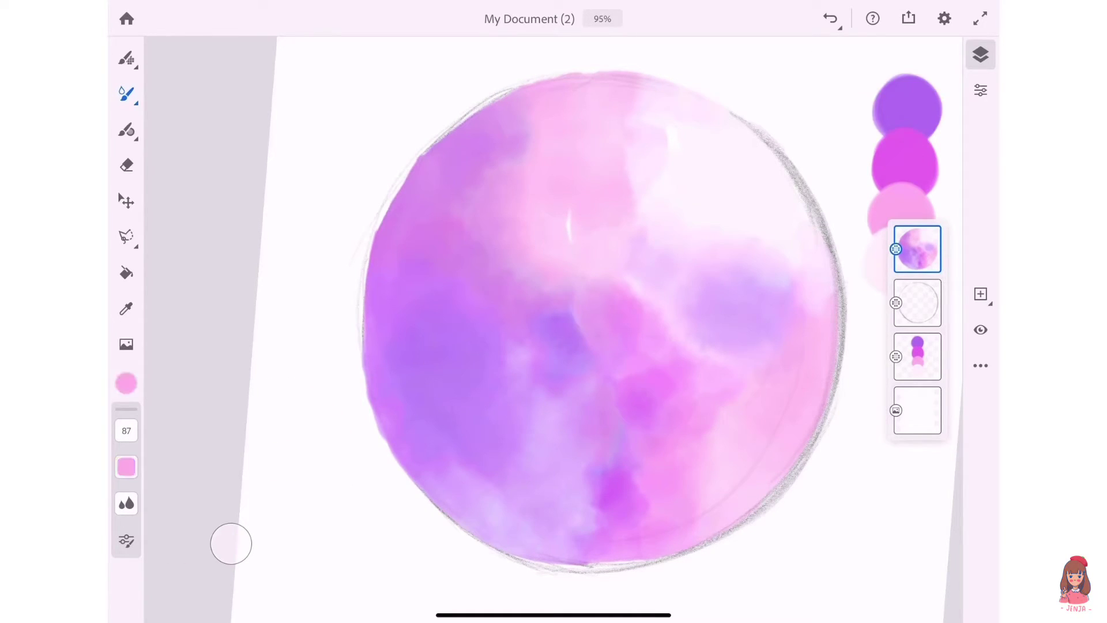
scroll(576, 230, up, 5)
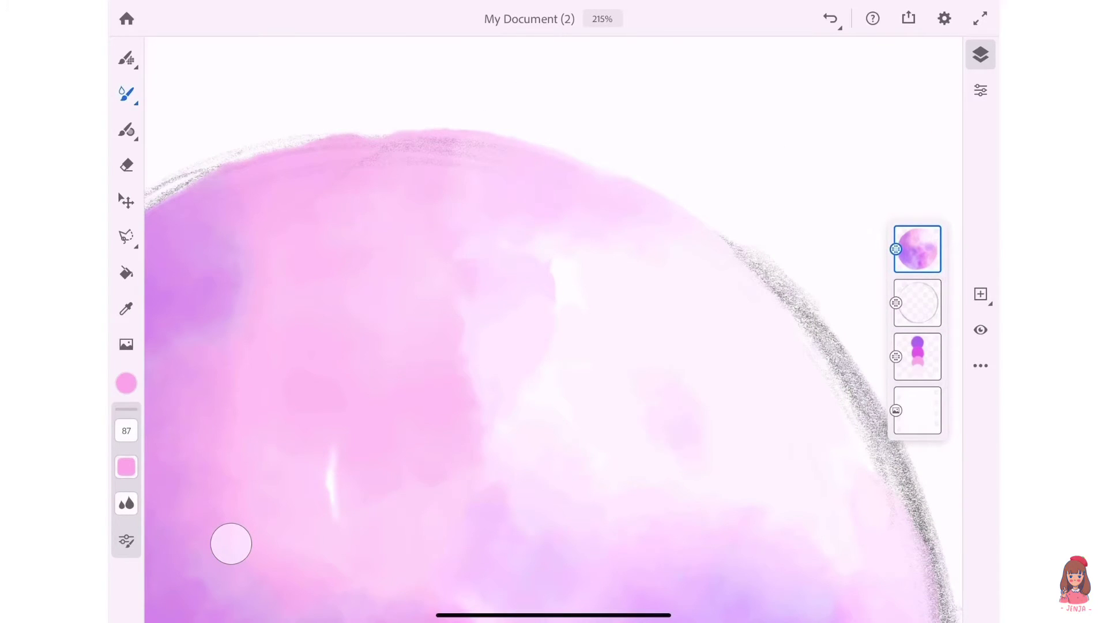
drag(161, 430, 161, 420)
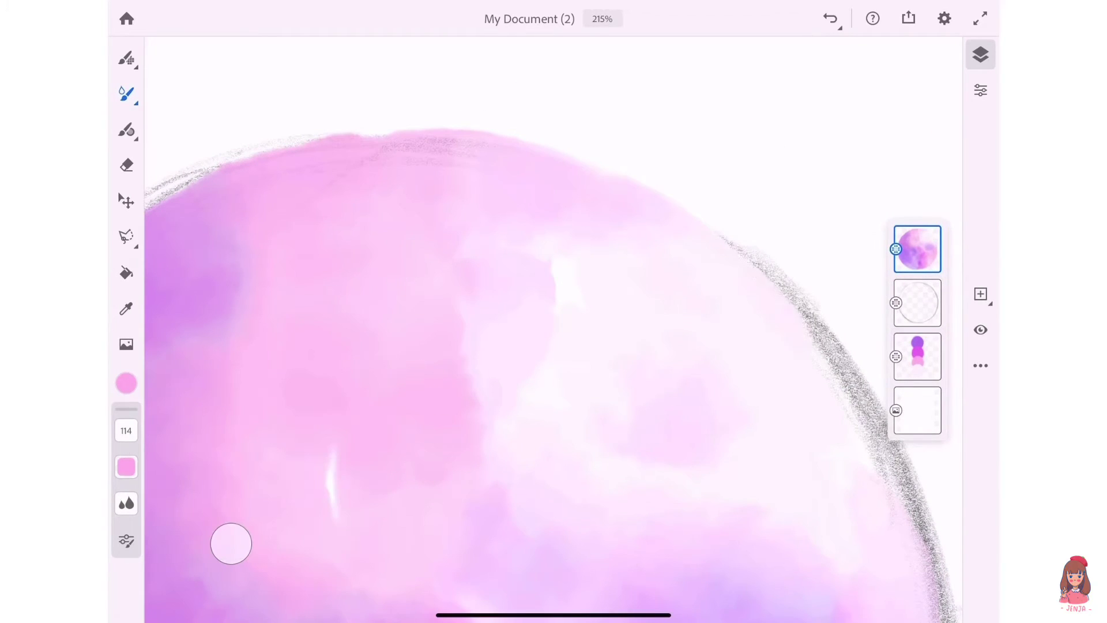
scroll(553, 323, down, 3)
drag(161, 430, 161, 444)
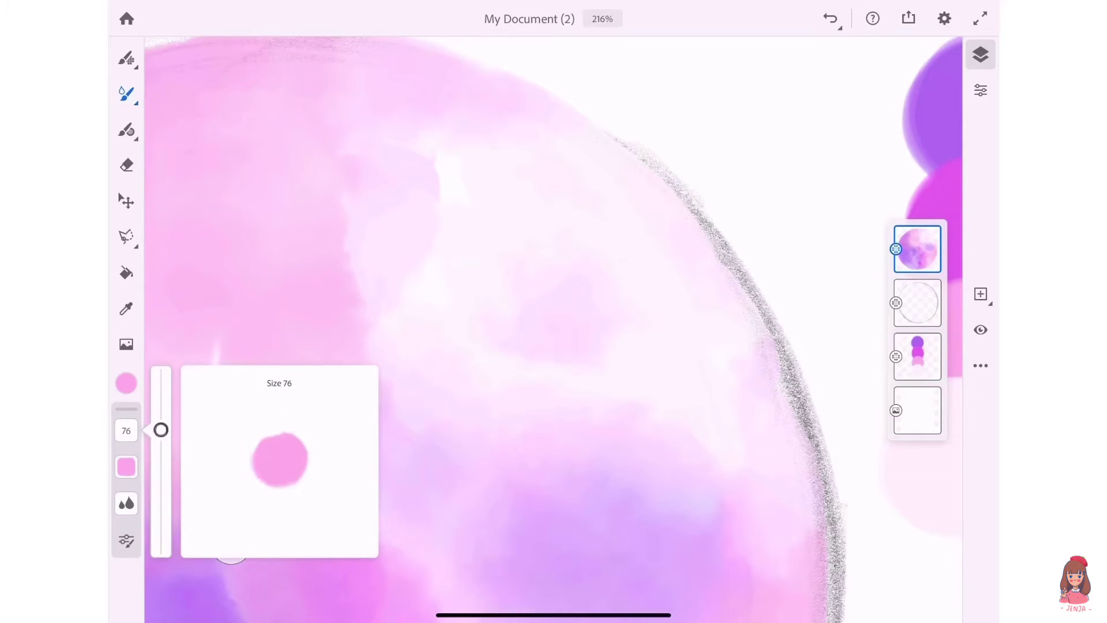
scroll(496, 329, down, 3)
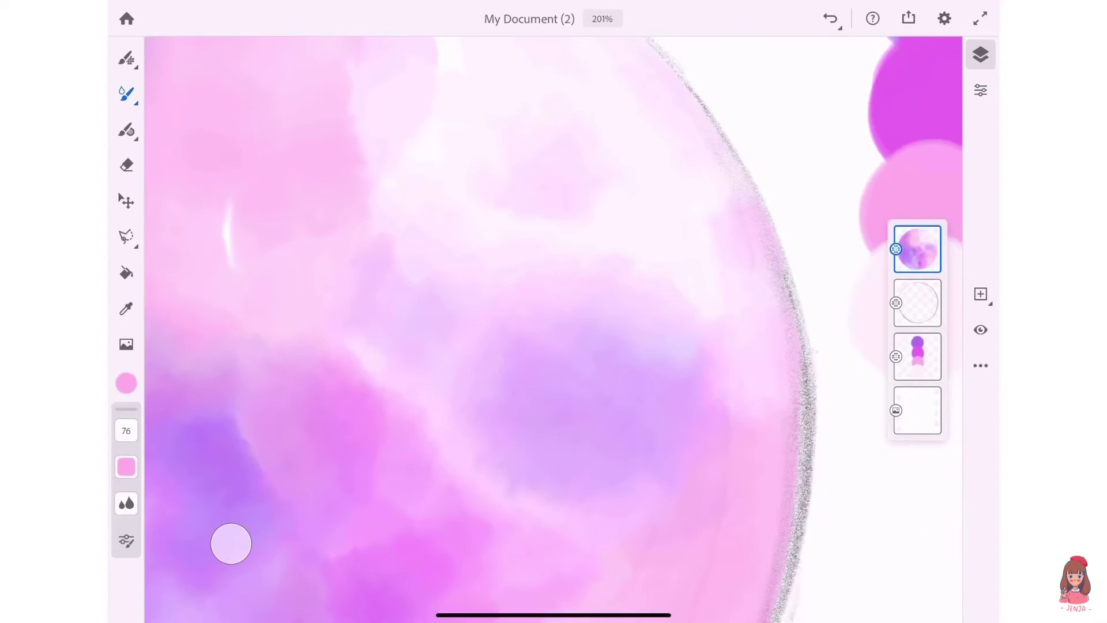
scroll(496, 329, down, 2)
scroll(496, 328, down, 2)
scroll(495, 323, down, 3)
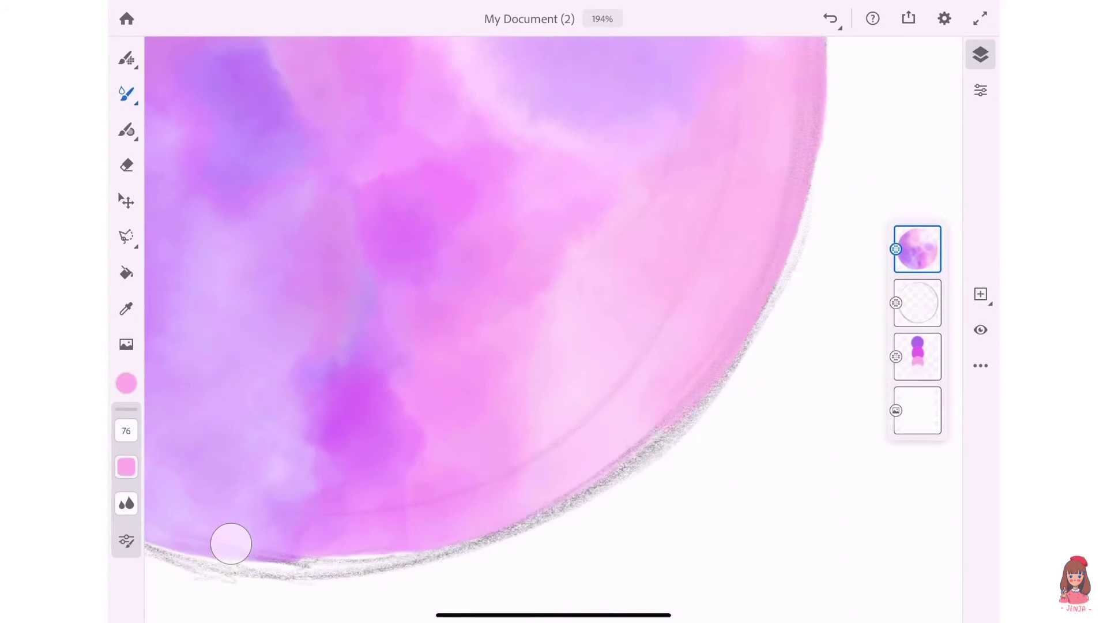
scroll(496, 323, down, 3)
scroll(495, 323, up, 3)
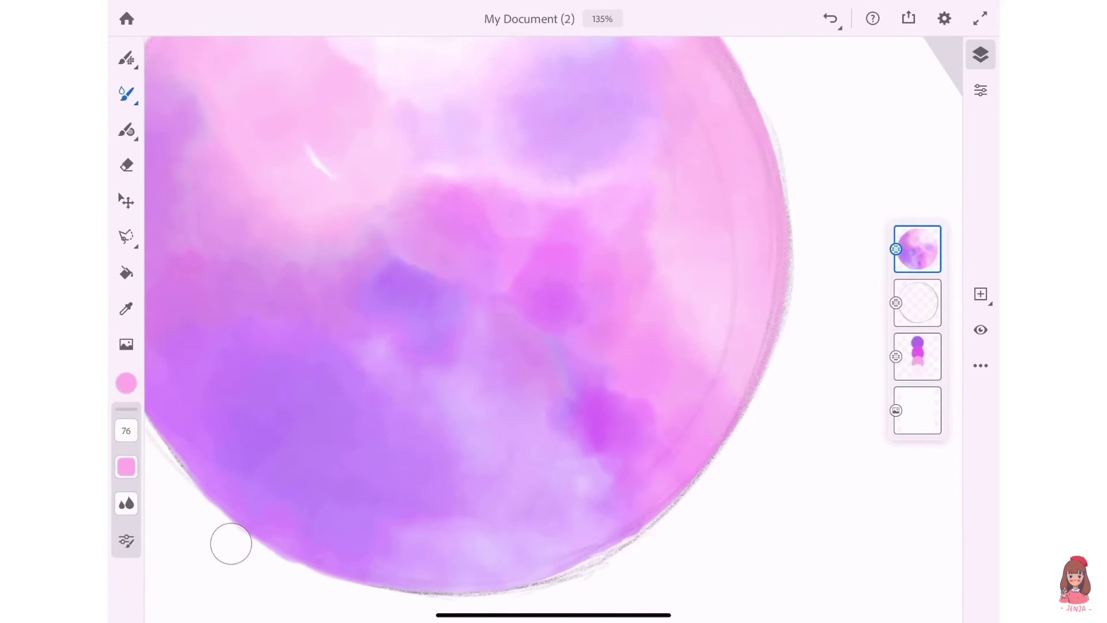
scroll(496, 323, down, 2)
Step: Hide the circle guide layer and reselect the moon painting layer
click(918, 303)
click(981, 329)
scroll(496, 323, up, 2)
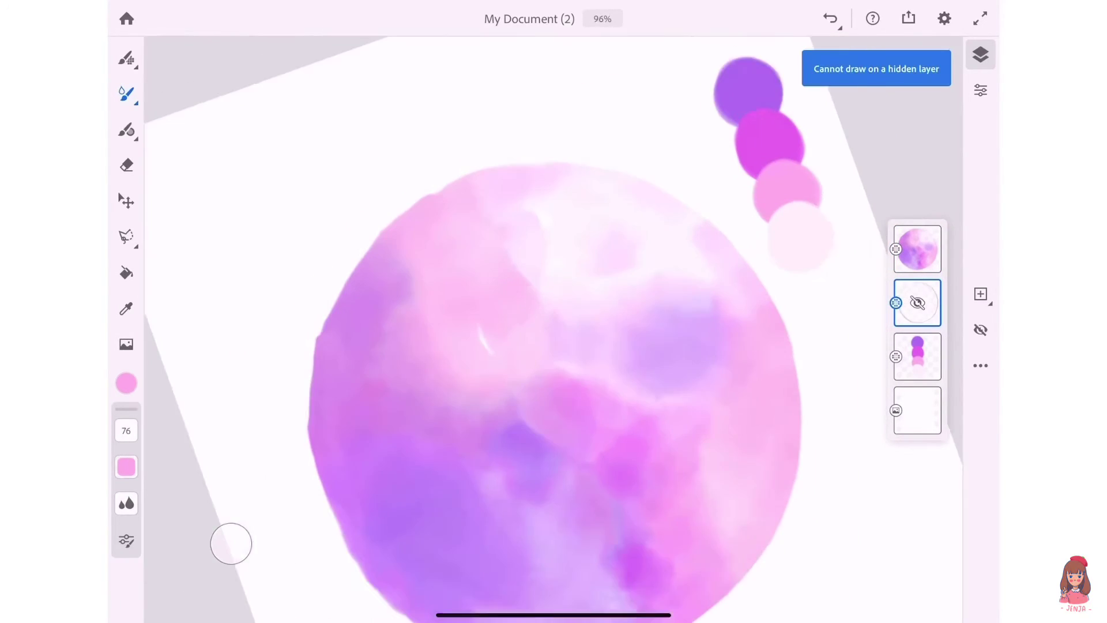
click(917, 249)
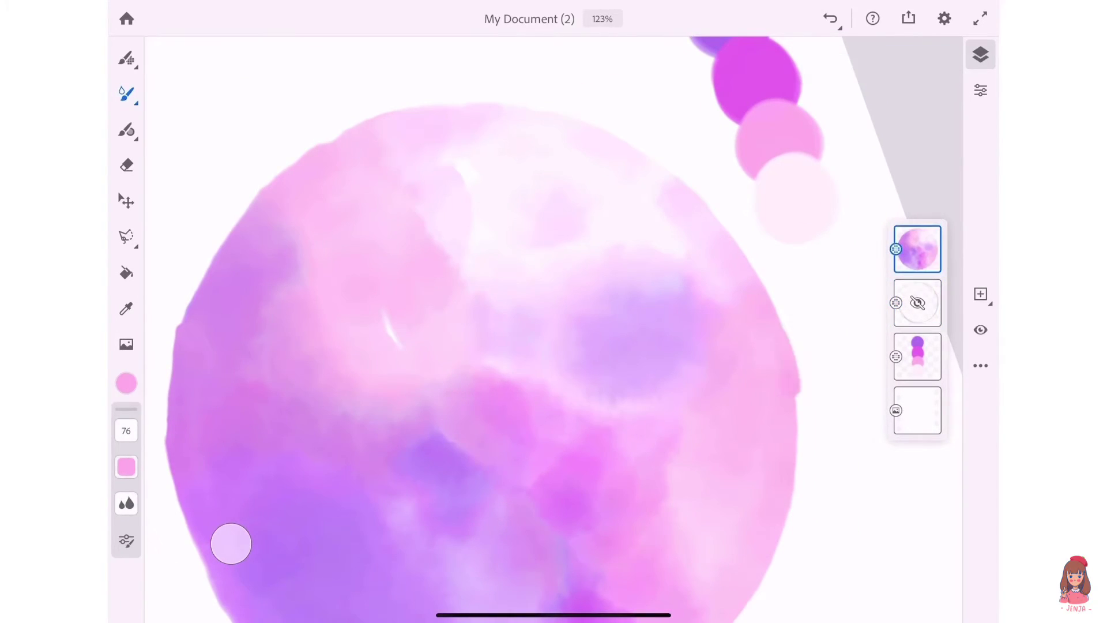
Step: Paint a palest-pink wash into the moon's lower-left at brush size 100
scroll(554, 323, down, 3)
scroll(554, 323, down, 3)
click(801, 199)
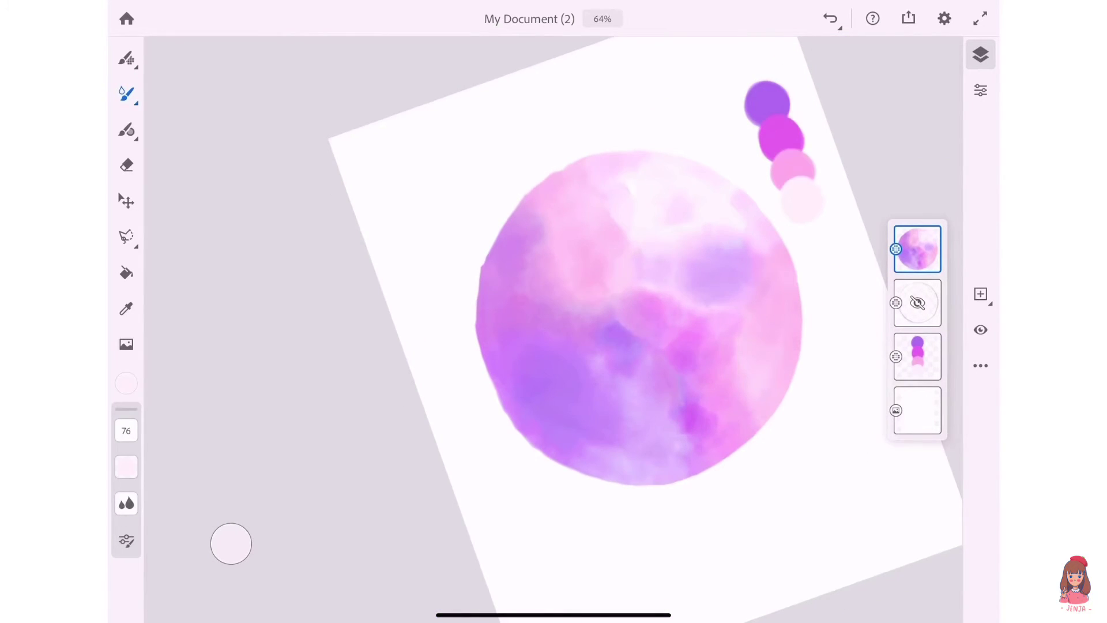
drag(127, 430, 161, 404)
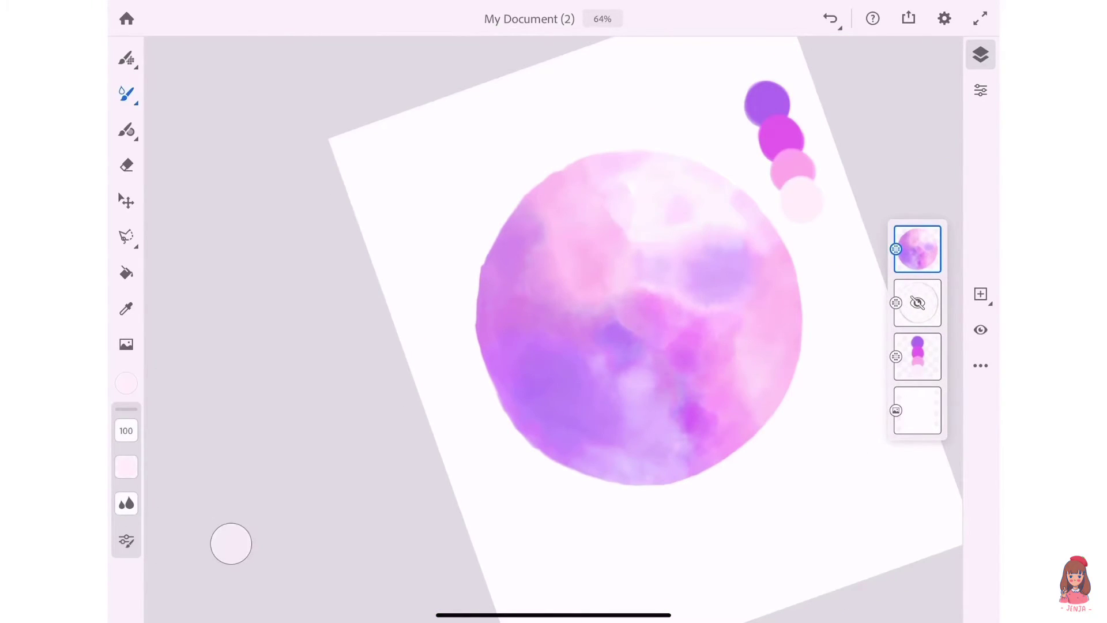
scroll(634, 317, up, 2)
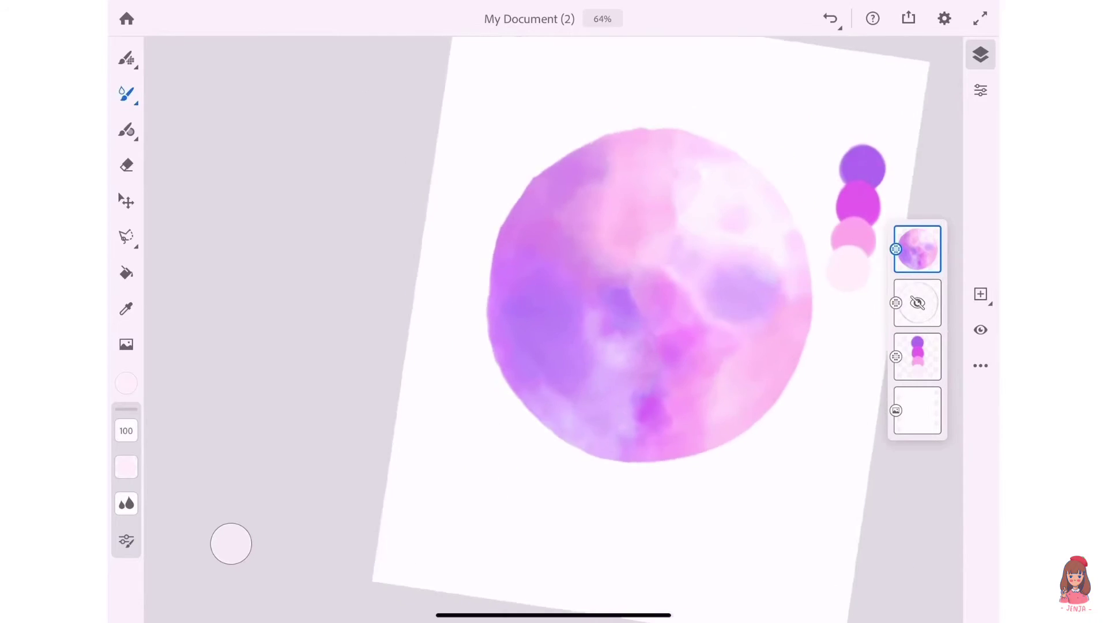
scroll(635, 318, up, 3)
drag(553, 349, 561, 418)
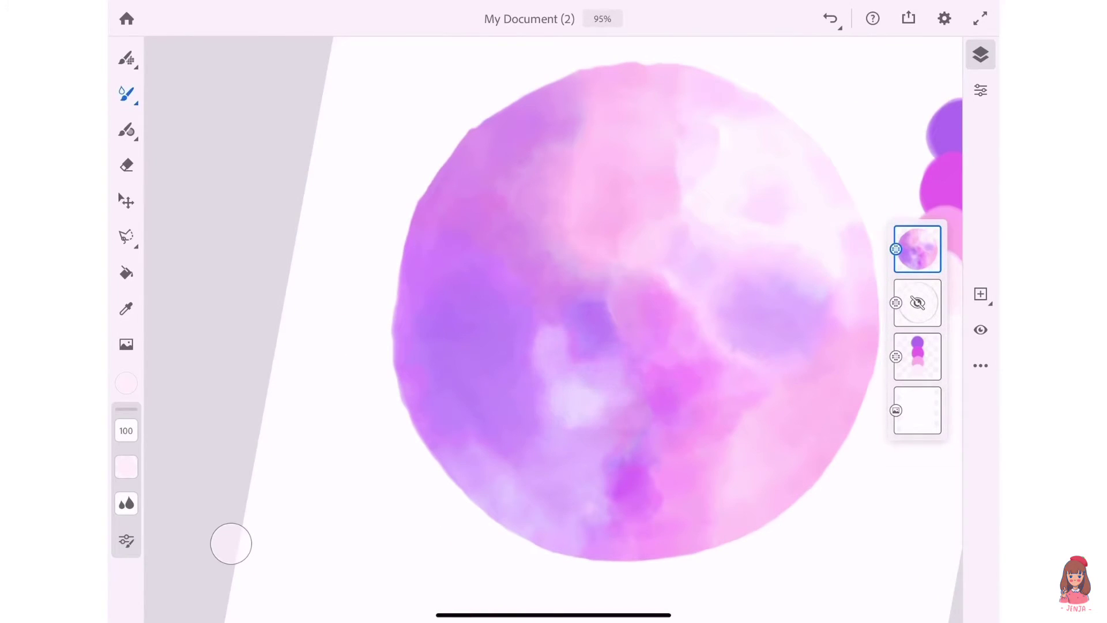
Step: Sample the purple swatch and deepen the moon's left edge with it
click(945, 124)
drag(634, 317, 554, 332)
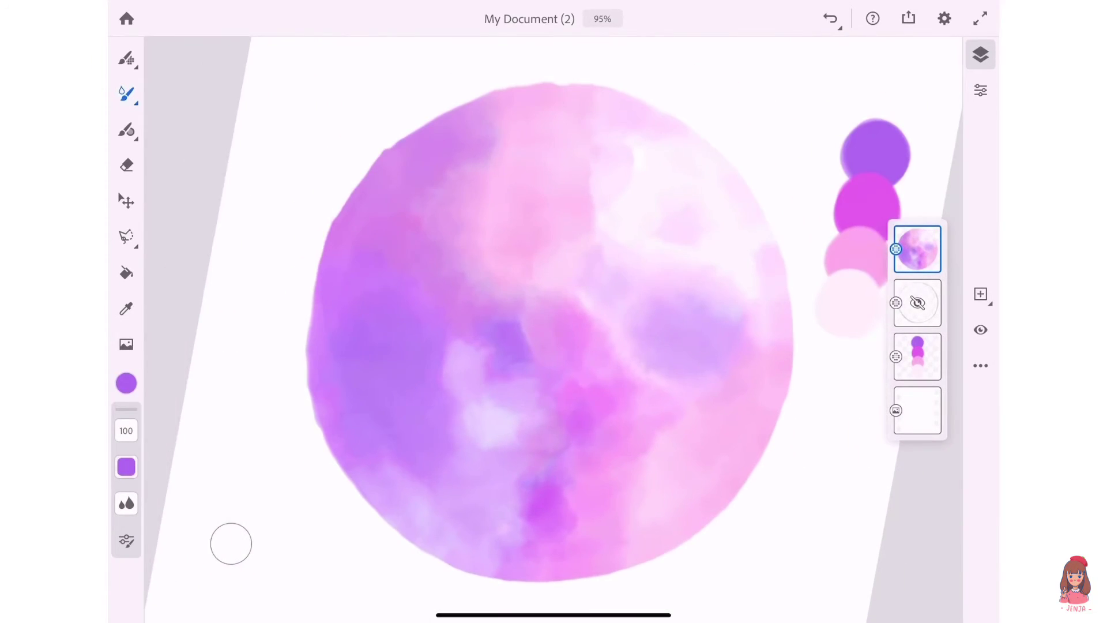
click(126, 382)
click(126, 383)
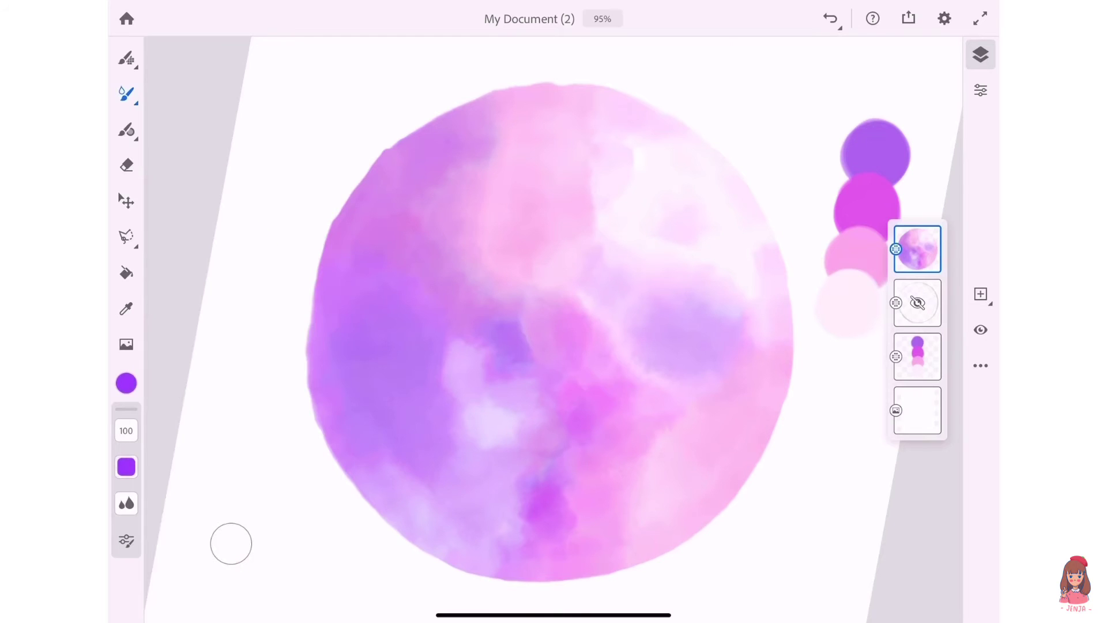
drag(309, 274, 311, 400)
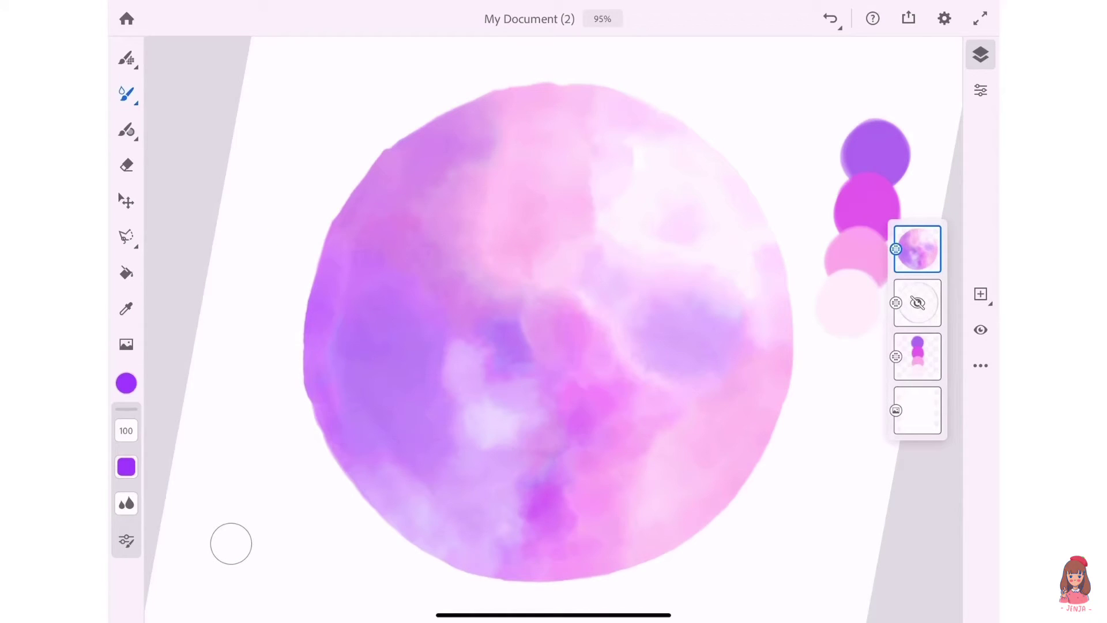
scroll(554, 322, up, 5)
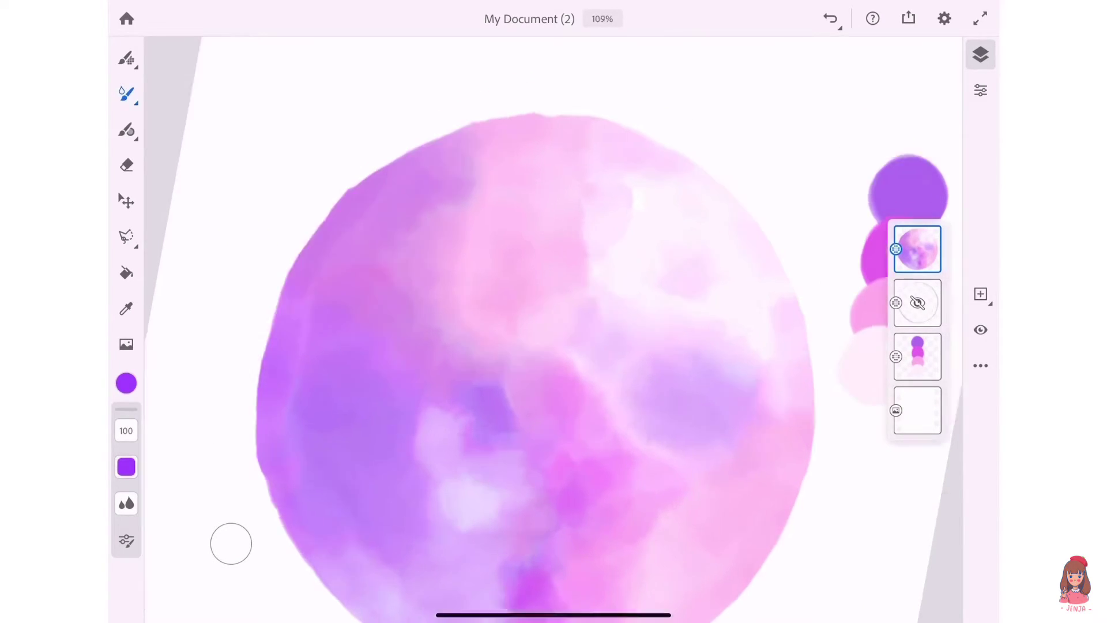
scroll(554, 323, down, 5)
Step: Enlarge the brush to size 136 and dab light pink into the moon's upper middle
click(426, 302)
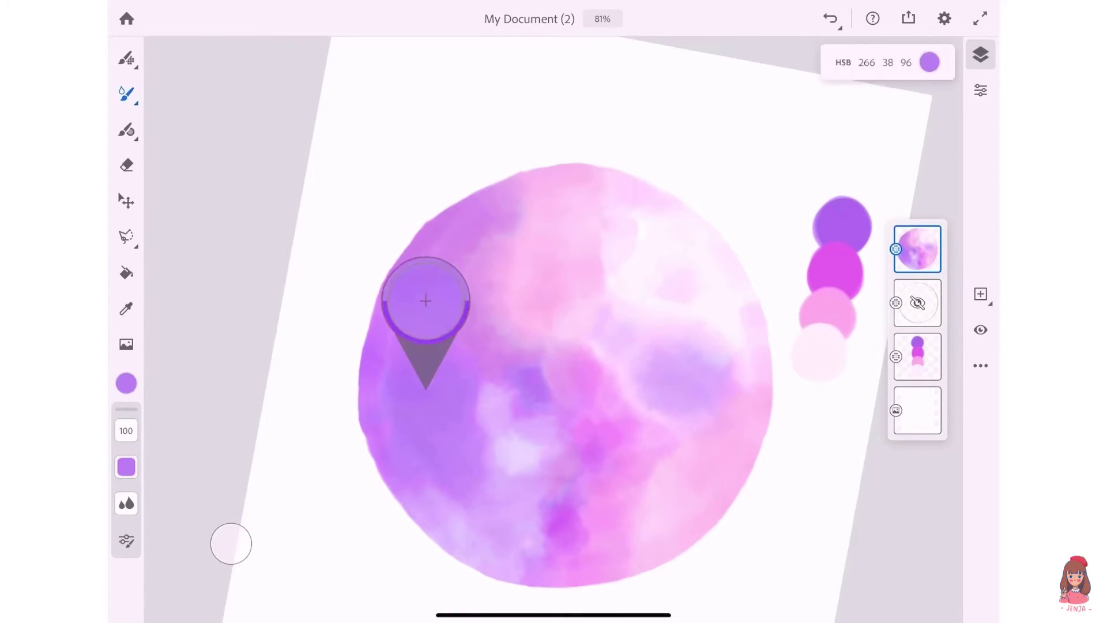
drag(126, 431, 161, 407)
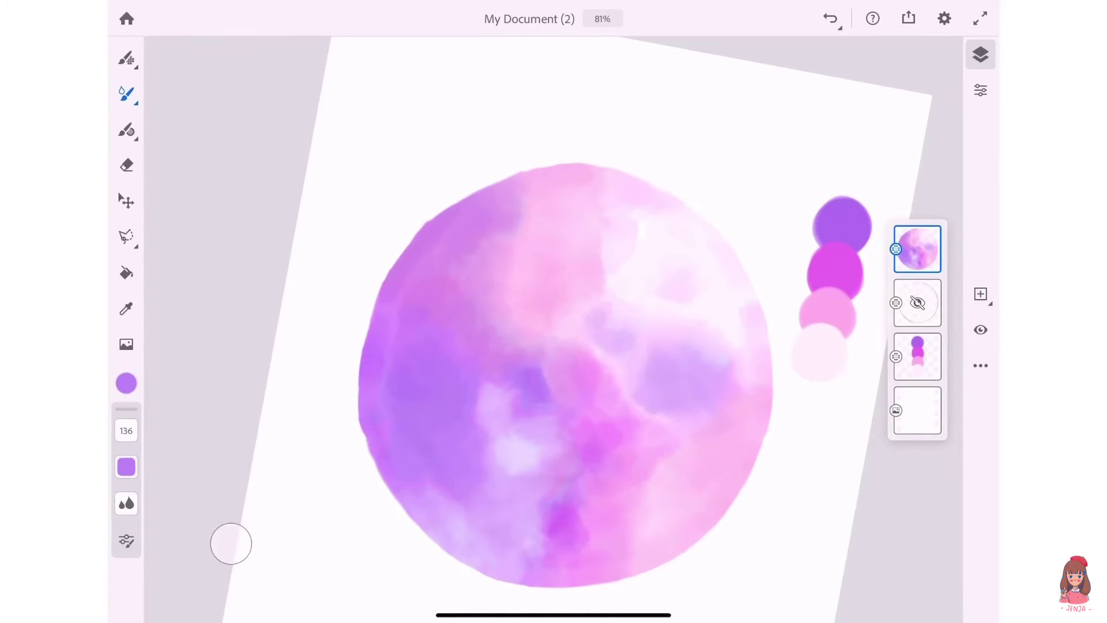
click(828, 316)
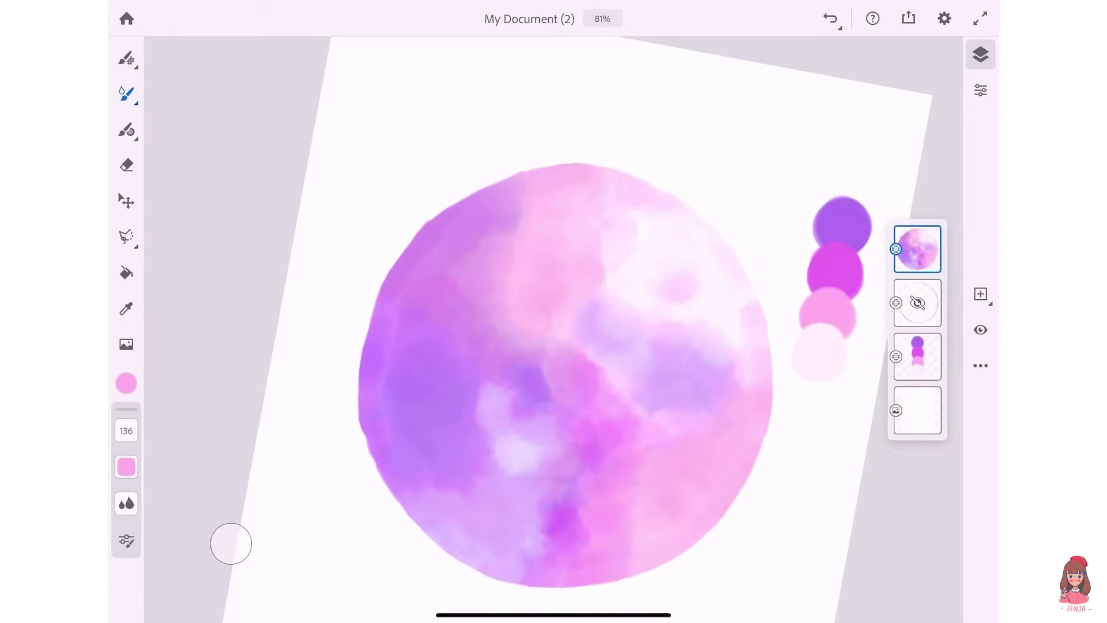
drag(585, 228, 622, 256)
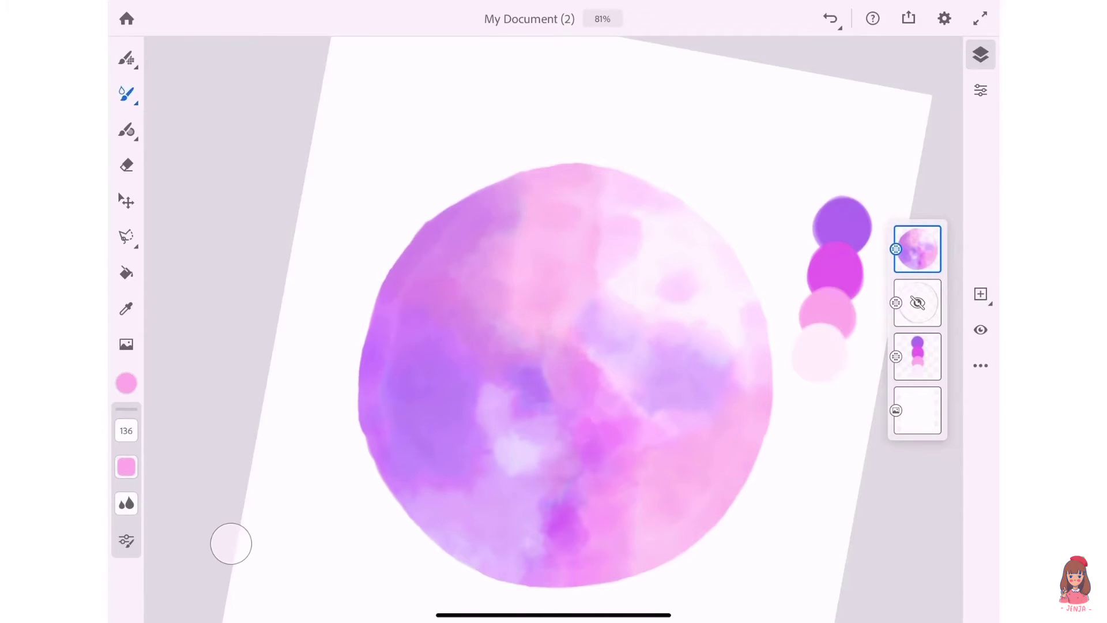
scroll(554, 346, down, 3)
scroll(553, 346, up, 5)
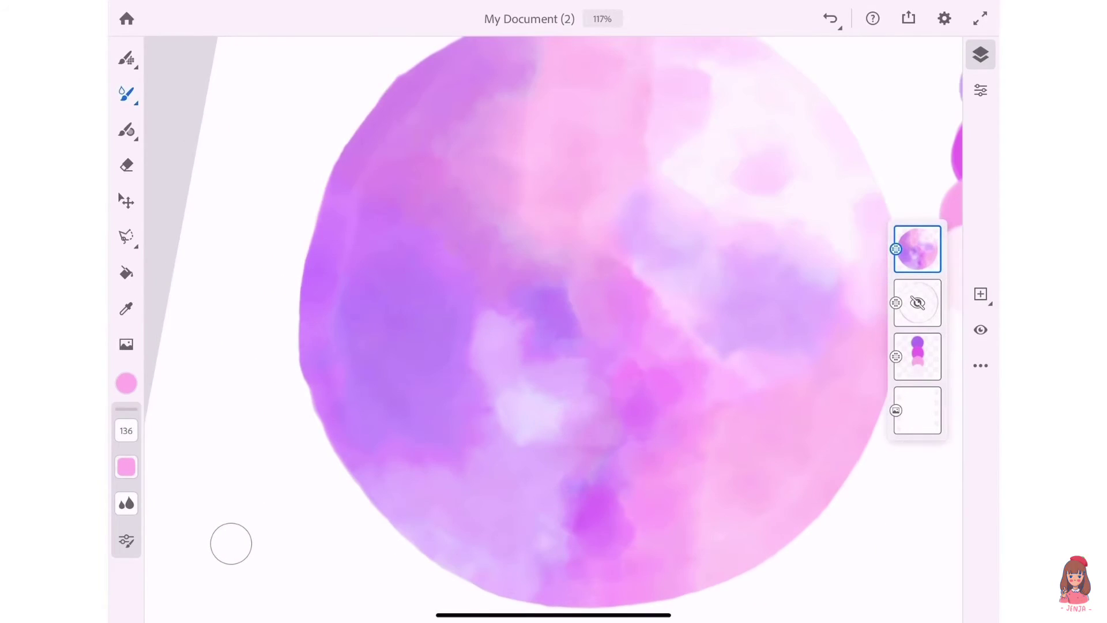
Step: Sample a pink from the moon, enlarge the brush, and undo a trial upper-left stroke
click(404, 323)
scroll(230, 544, up, 2)
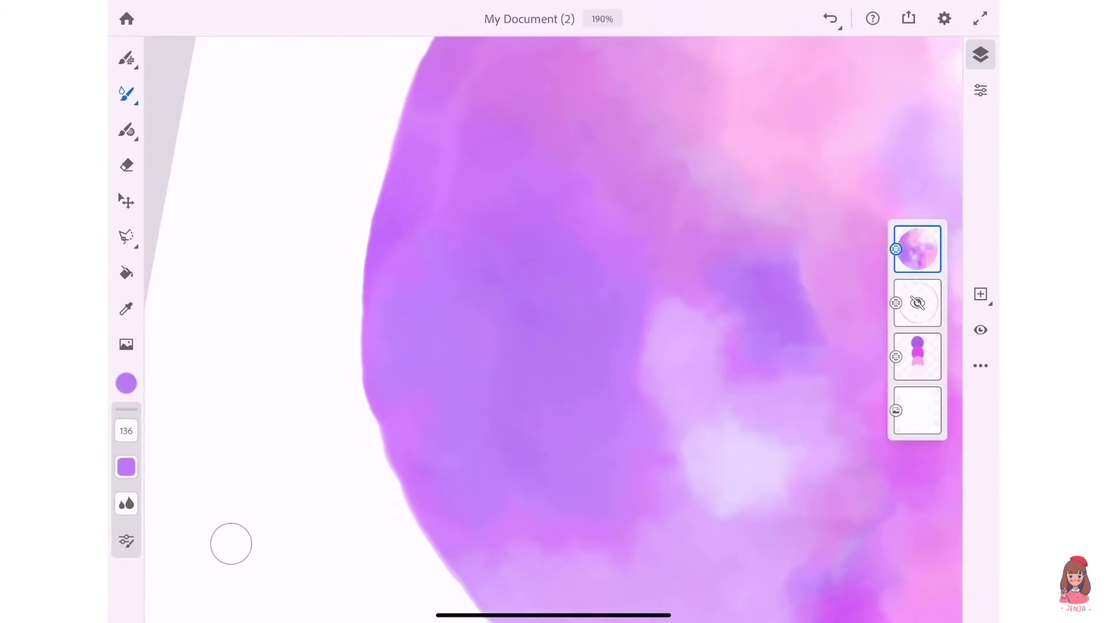
scroll(230, 543, up, 2)
scroll(231, 544, down, 2)
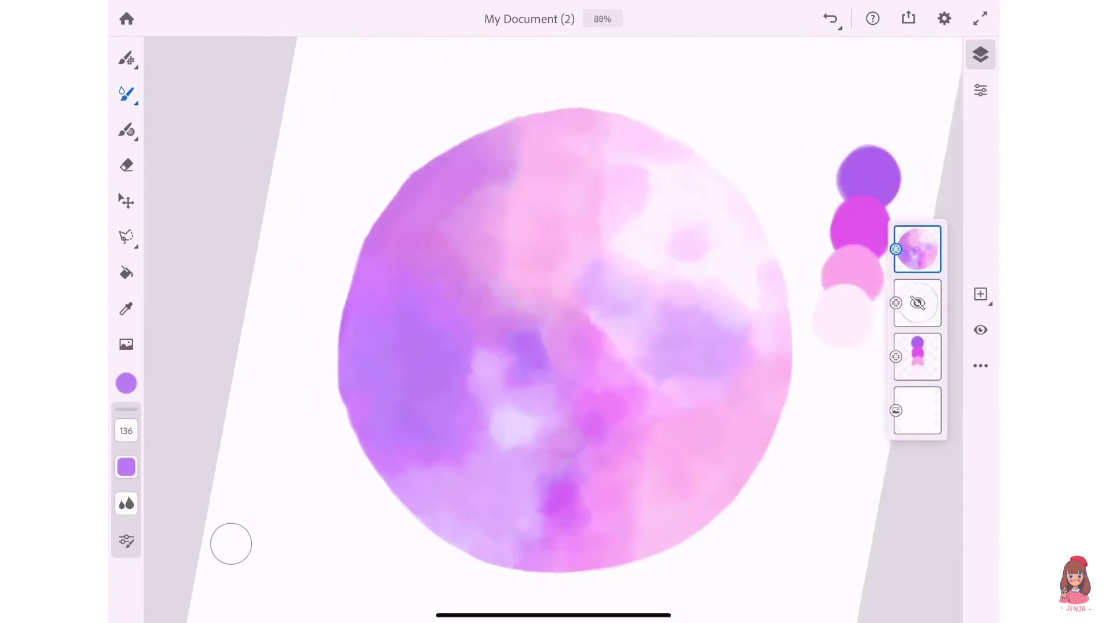
scroll(231, 543, up, 1)
click(716, 450)
key(bracketright)
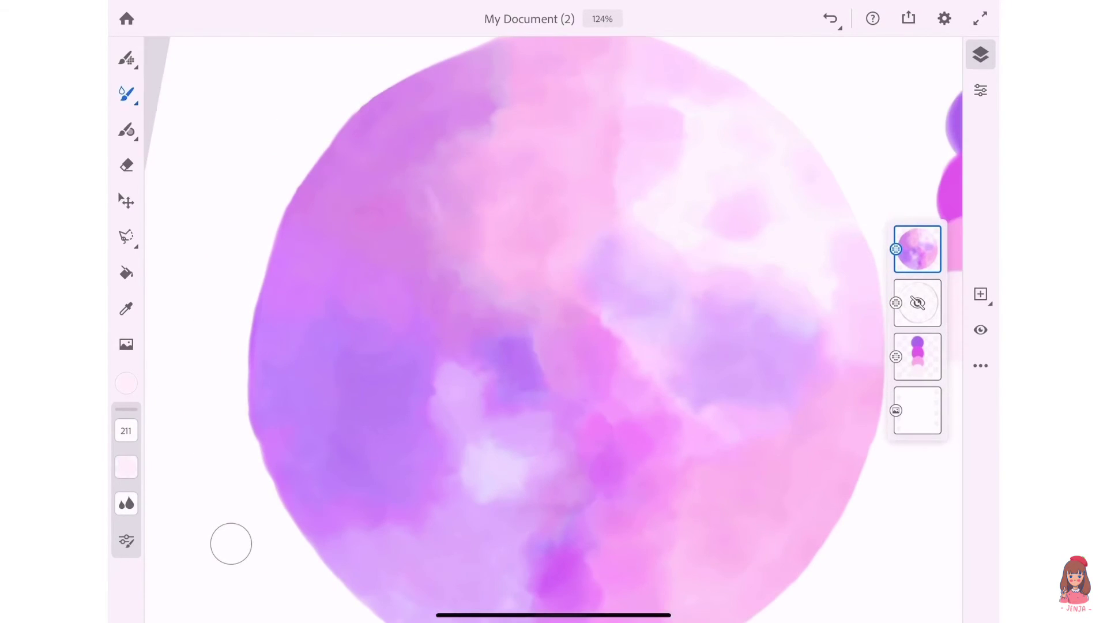
drag(427, 193, 456, 271)
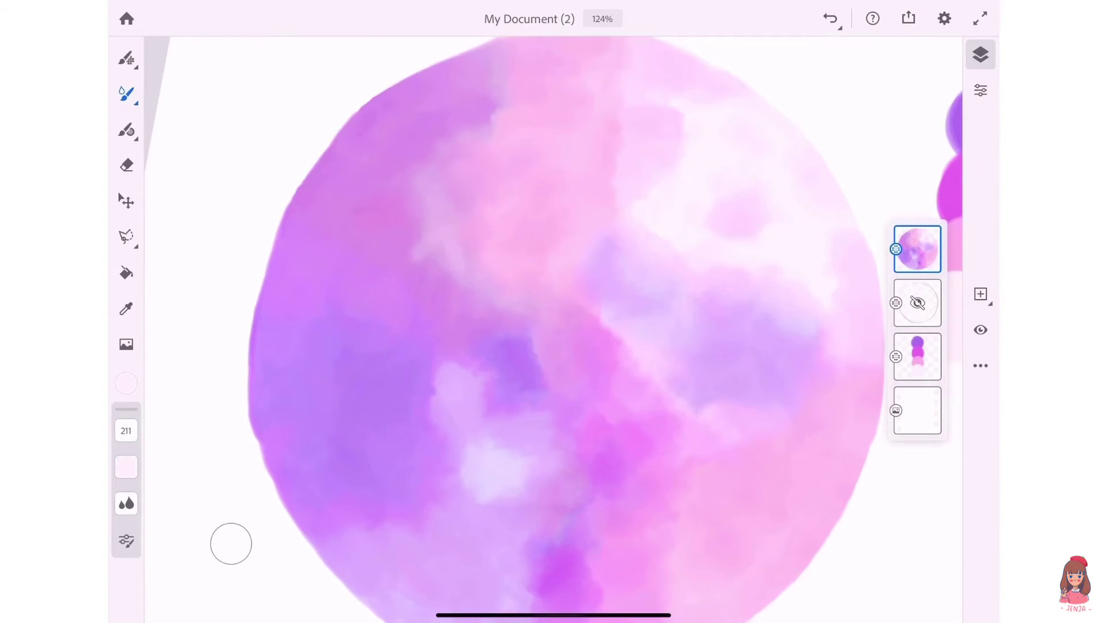
scroll(553, 329, down, 5)
key(ctrl+z)
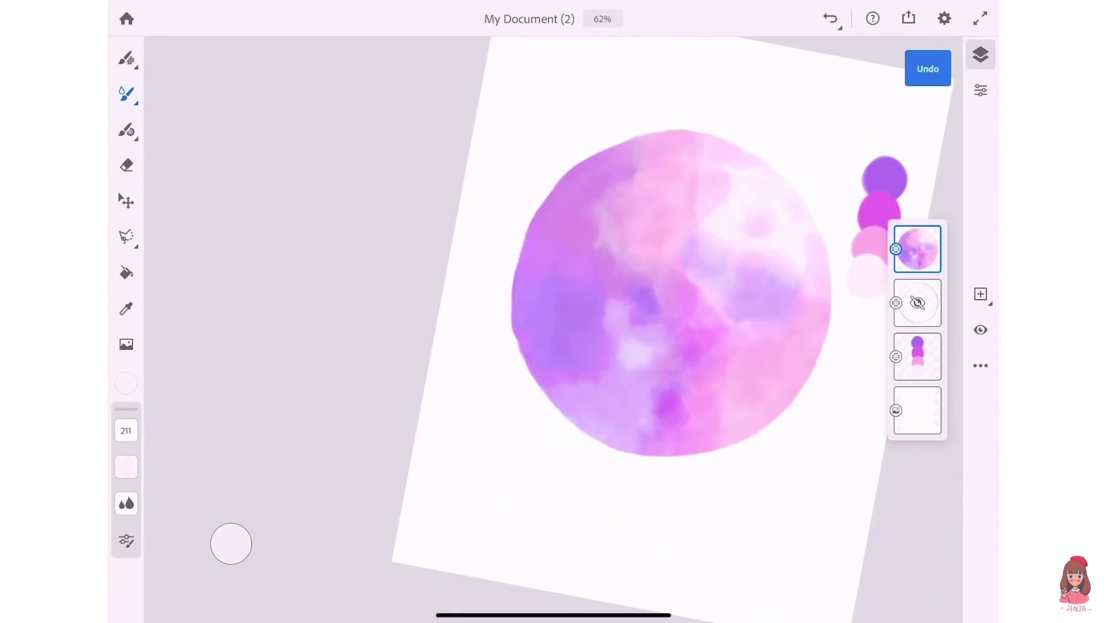
Step: Add a new empty layer on top of the stack
scroll(554, 328, up, 3)
scroll(553, 329, up, 2)
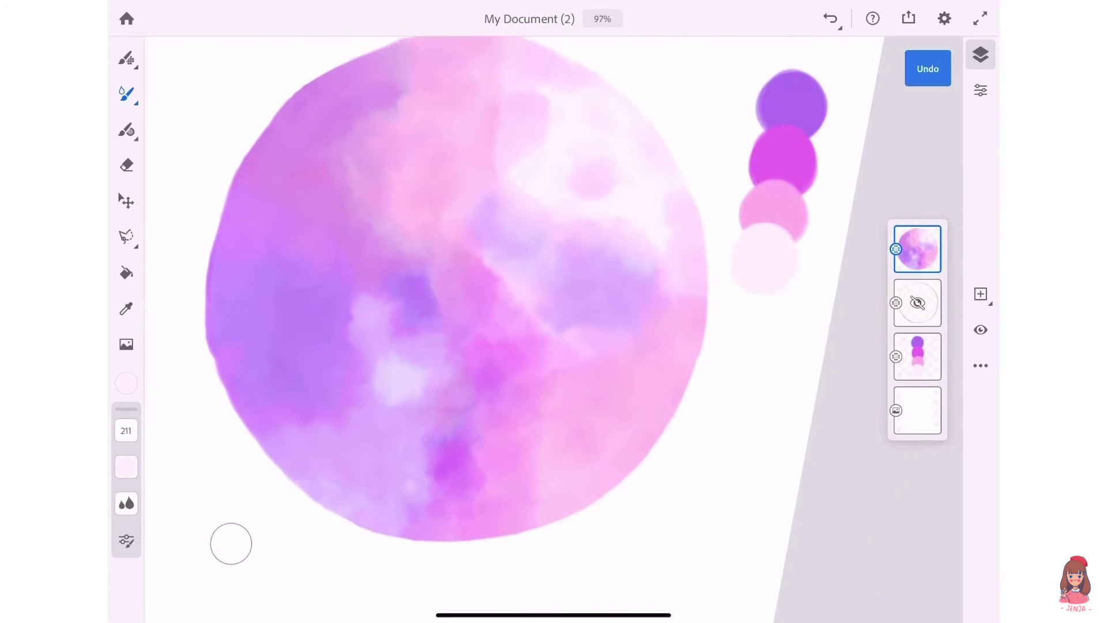
click(981, 294)
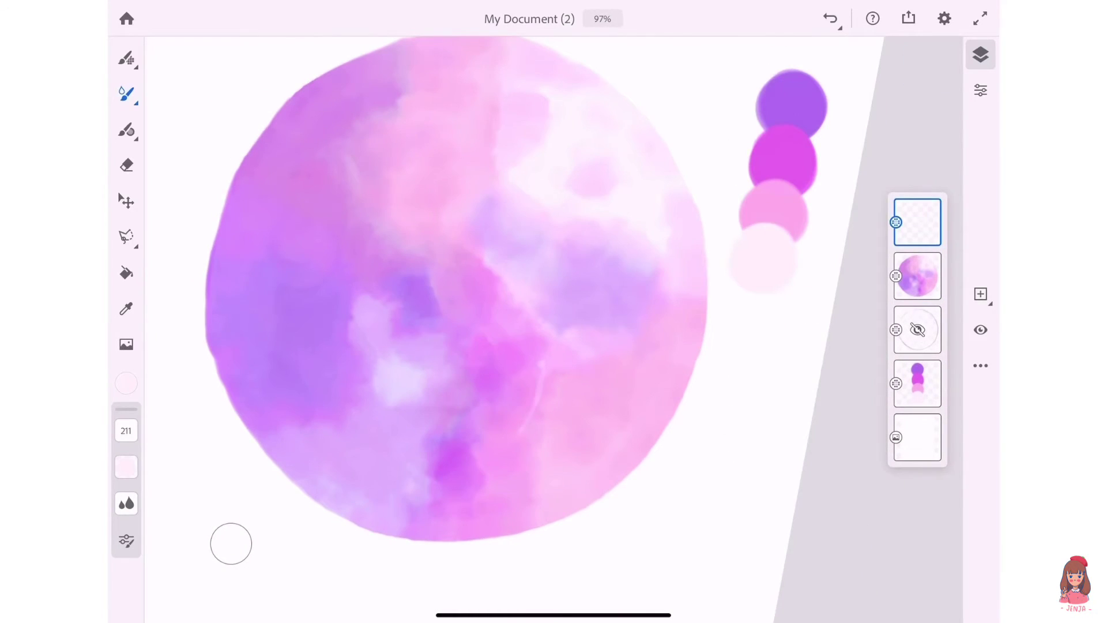
Step: Paint thin pale rays radiating from the moon's lower middle, undoing the stray blob
mouse_move(541, 361)
mouse_down()
mouse_move(536, 402)
mouse_move(501, 448)
mouse_up()
drag(508, 403, 494, 454)
scroll(519, 404, up, 5)
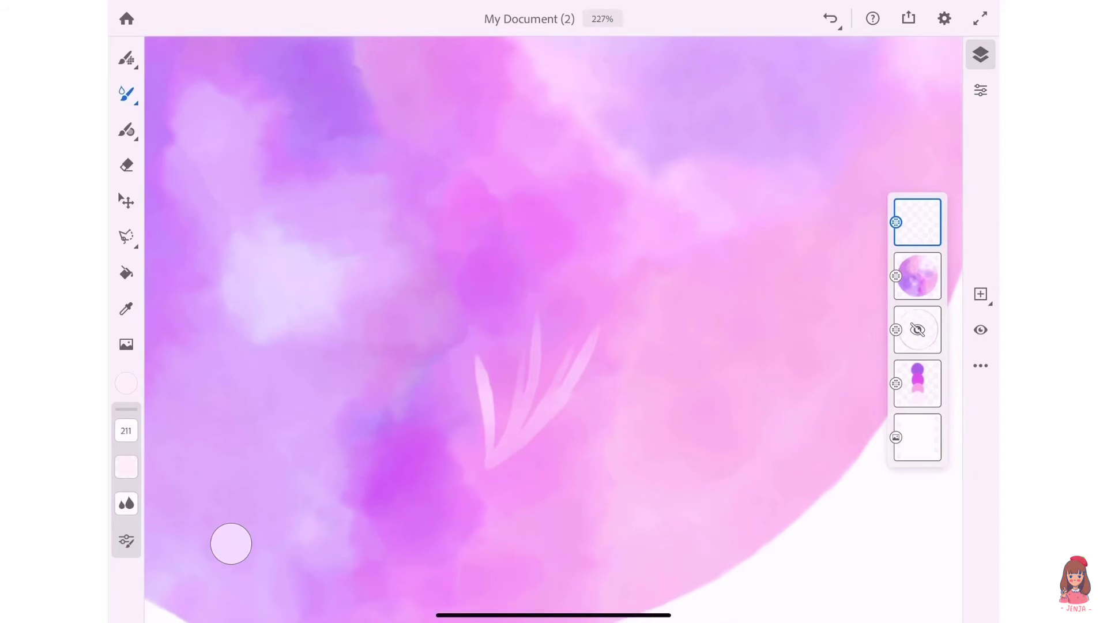
mouse_move(420, 399)
mouse_down()
mouse_move(489, 466)
mouse_move(383, 490)
mouse_up()
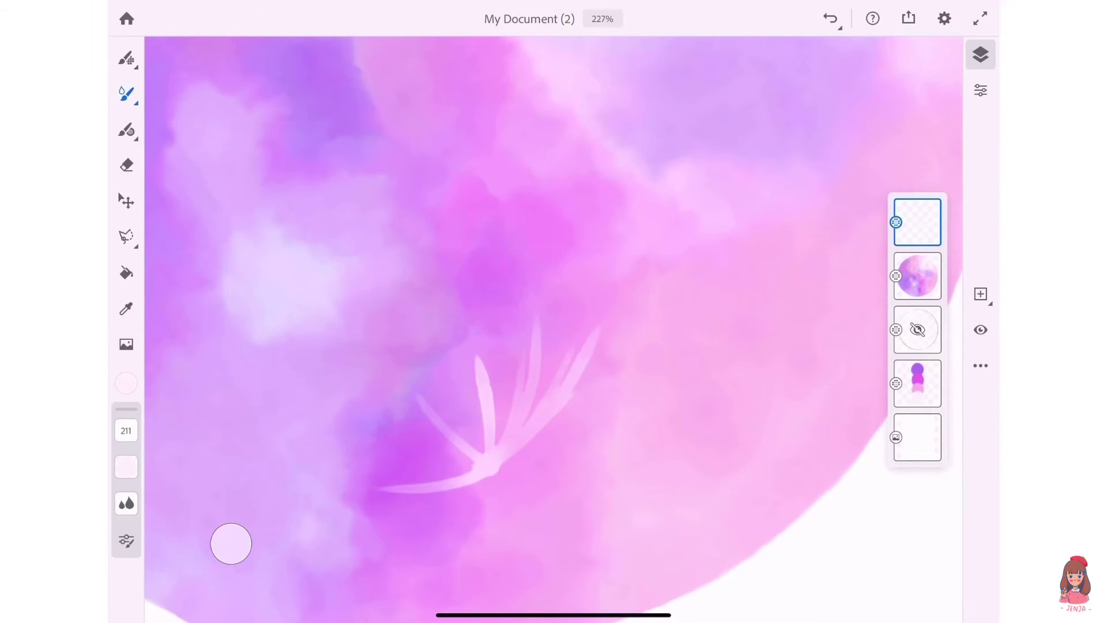
scroll(519, 346, down, 2)
drag(510, 410, 636, 352)
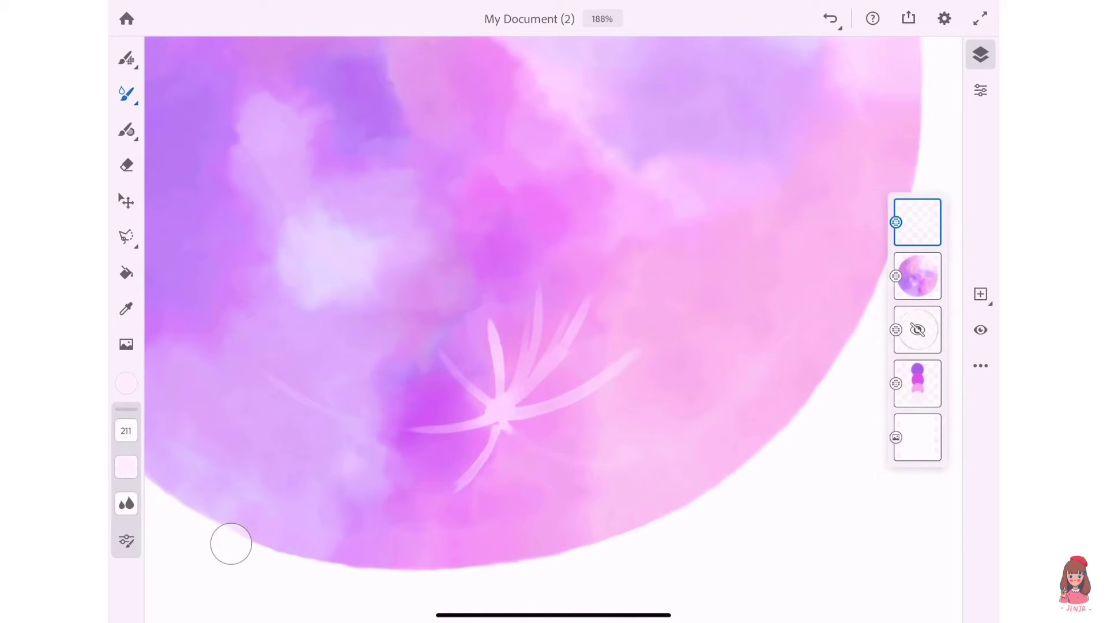
key(ctrl+z)
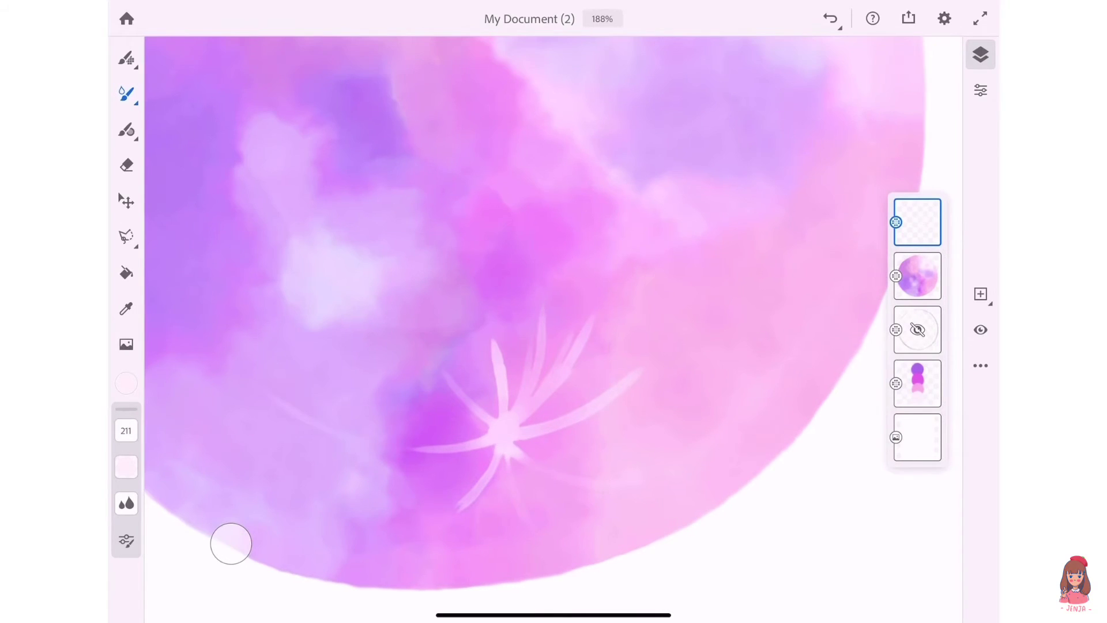
Step: Lower the top layer's opacity to 40 in Layer Properties
click(918, 222)
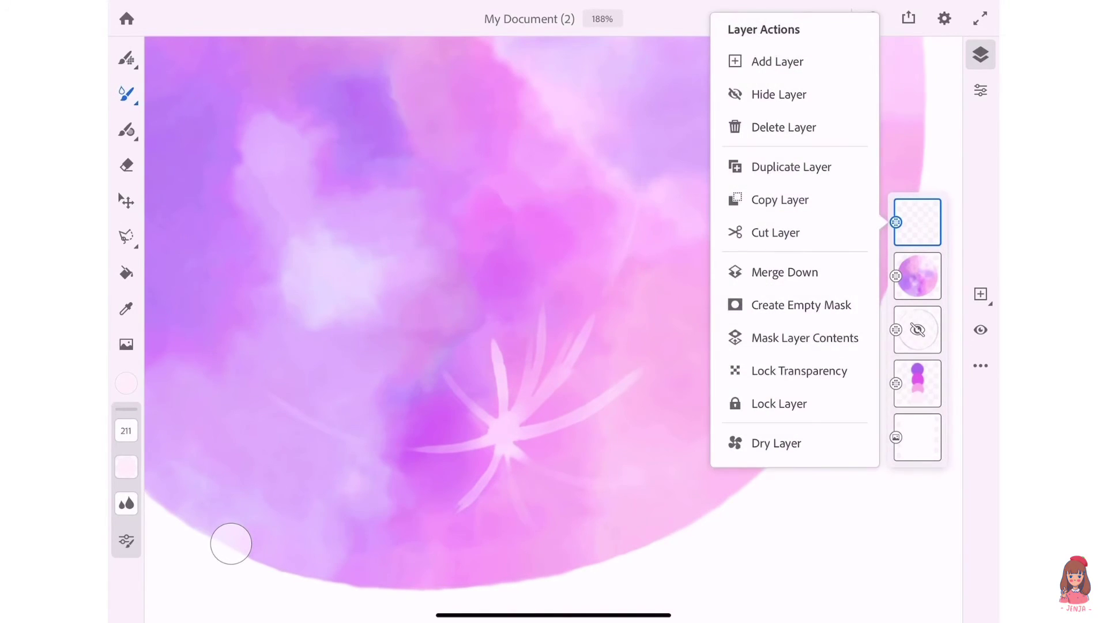
click(231, 543)
click(980, 366)
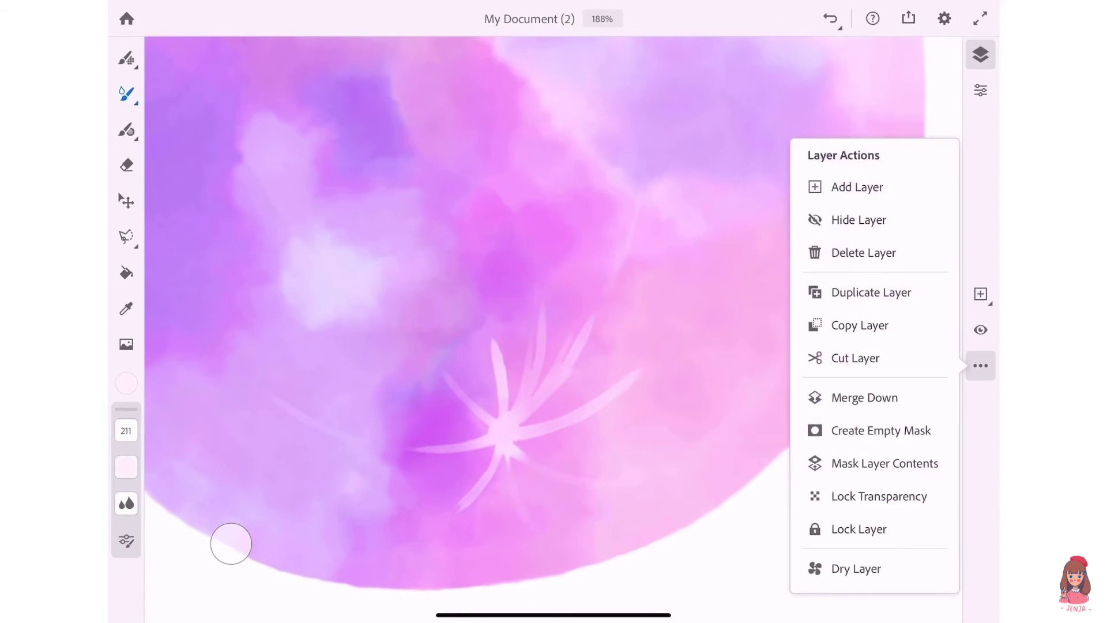
click(980, 366)
click(981, 90)
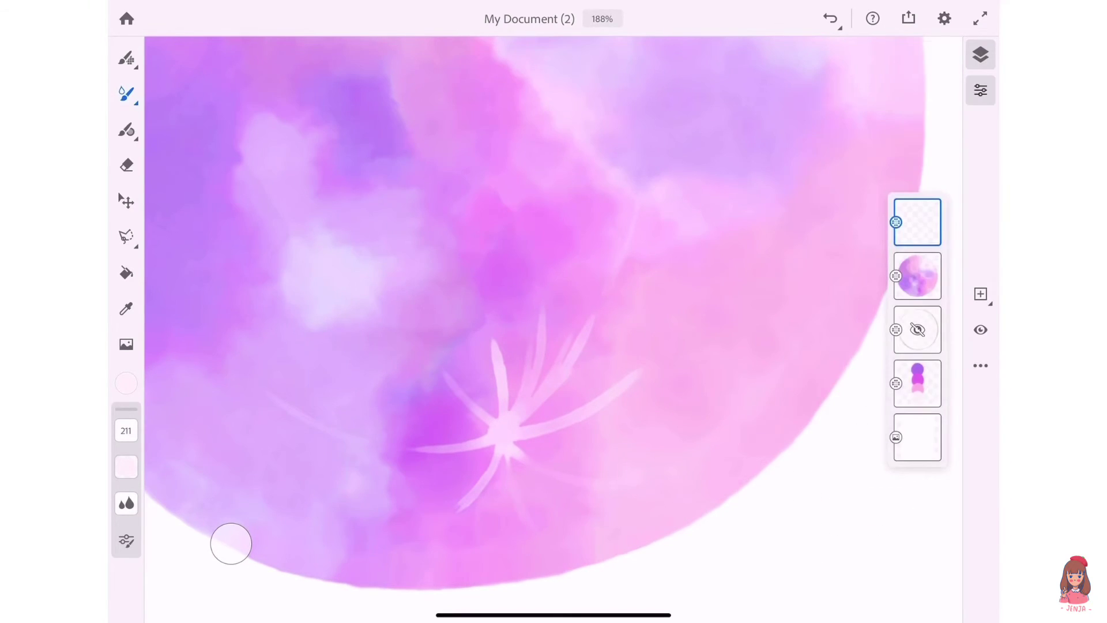
drag(944, 225, 846, 225)
Step: Try several blend modes and settle on Lighten for the sparkle layer
click(861, 162)
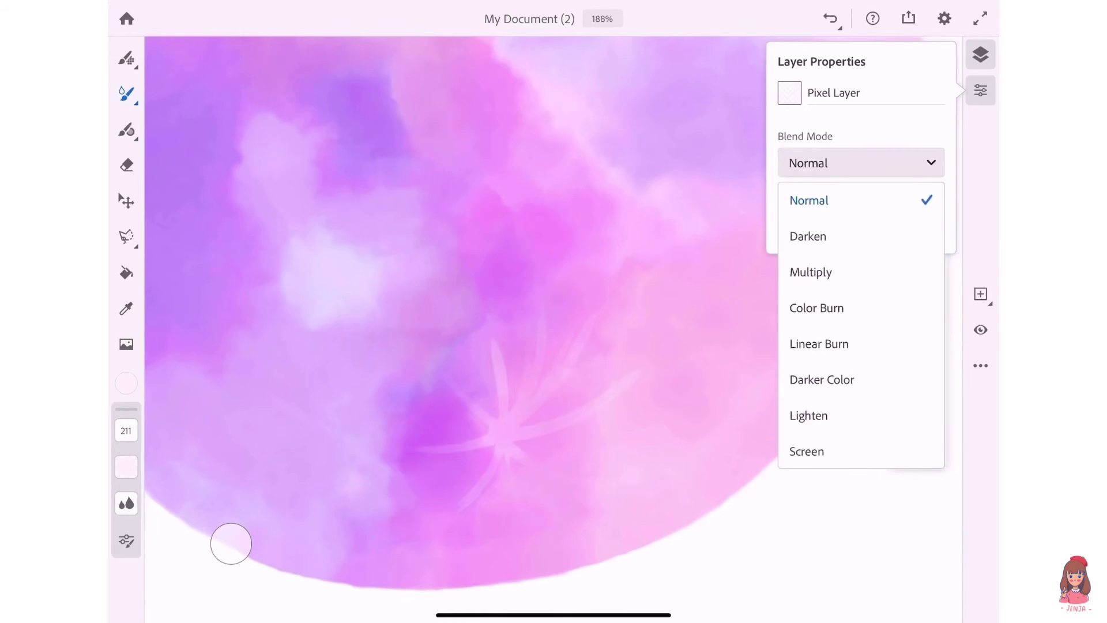
click(811, 272)
click(817, 308)
click(821, 379)
click(807, 451)
click(808, 416)
click(980, 90)
Step: Zoom out slightly and add a small pale dab near the moon's top
scroll(519, 323, down, 2)
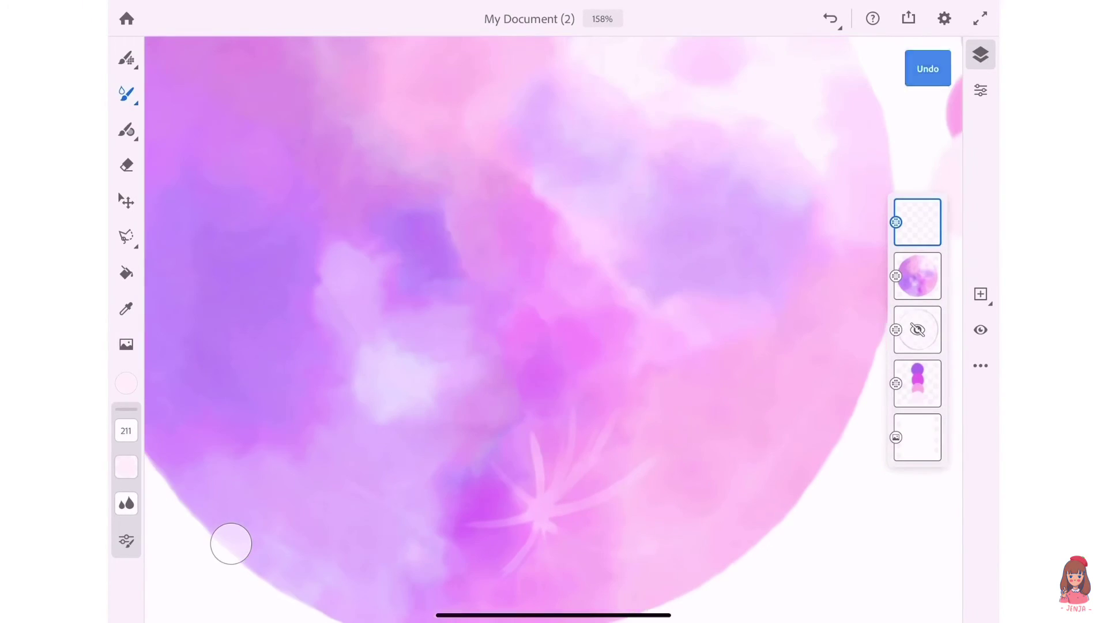
mouse_move(126, 430)
mouse_down()
mouse_move(161, 414)
mouse_move(161, 461)
mouse_up()
scroll(554, 323, down, 3)
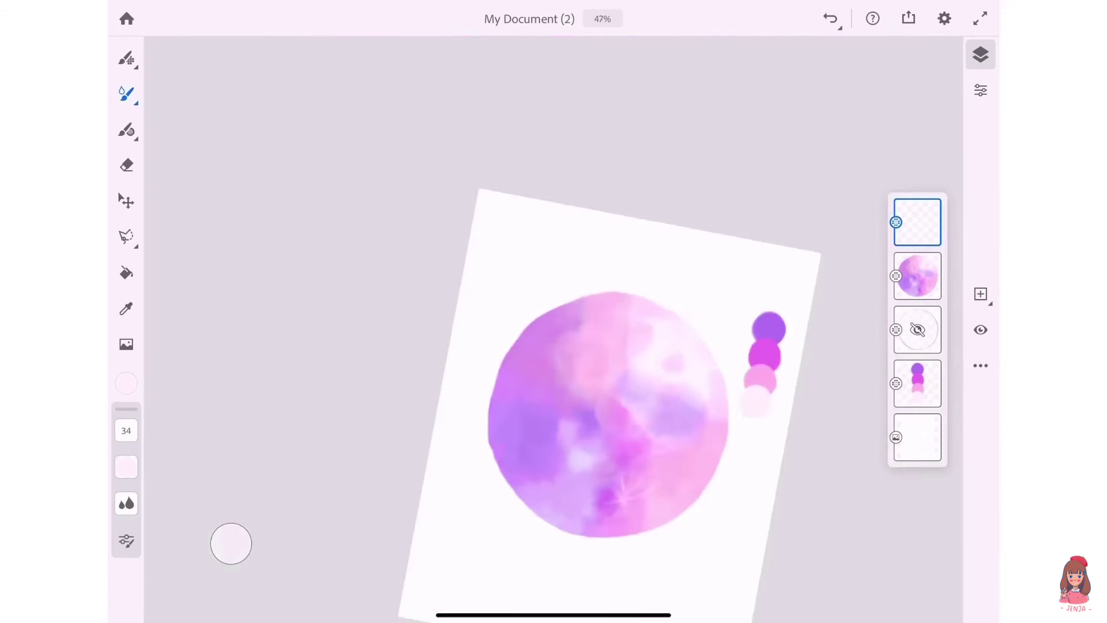
scroll(554, 323, up, 5)
scroll(554, 322, up, 1)
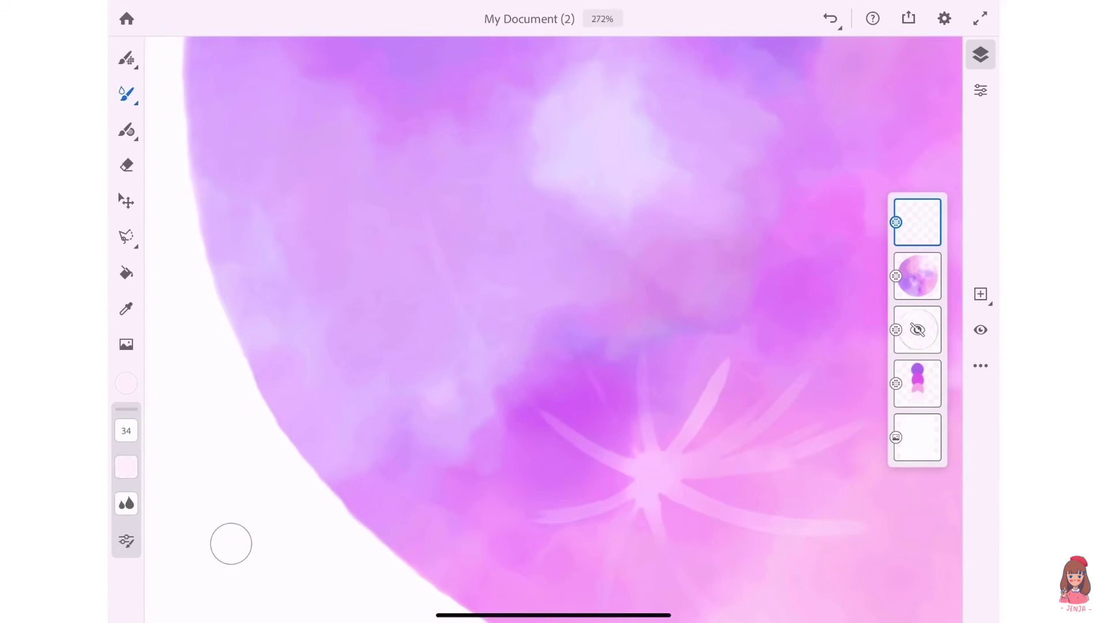
scroll(554, 323, down, 2)
scroll(553, 323, up, 3)
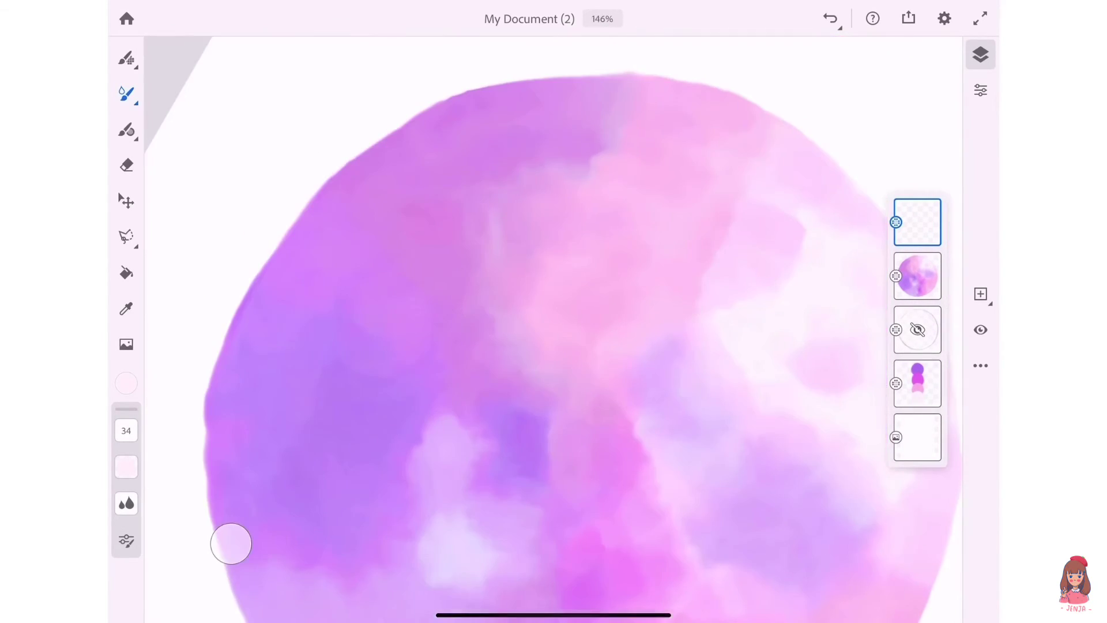
scroll(553, 323, up, 2)
click(593, 161)
Step: Add another pale dab and soften the pale marks around the star shape
scroll(553, 323, down, 3)
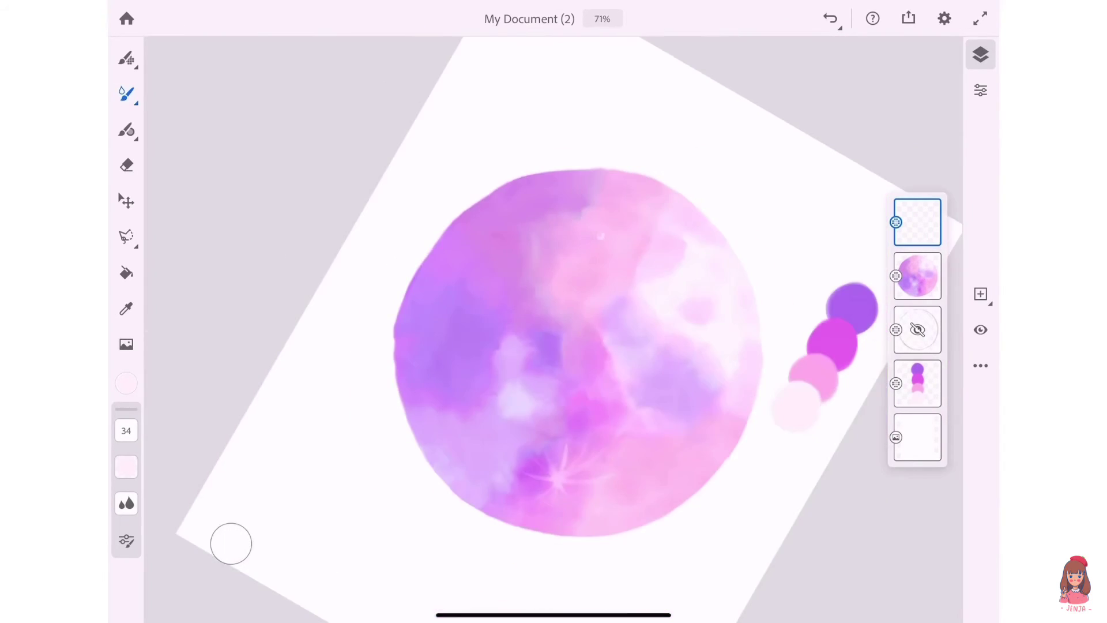
scroll(553, 323, up, 3)
scroll(553, 323, up, 1)
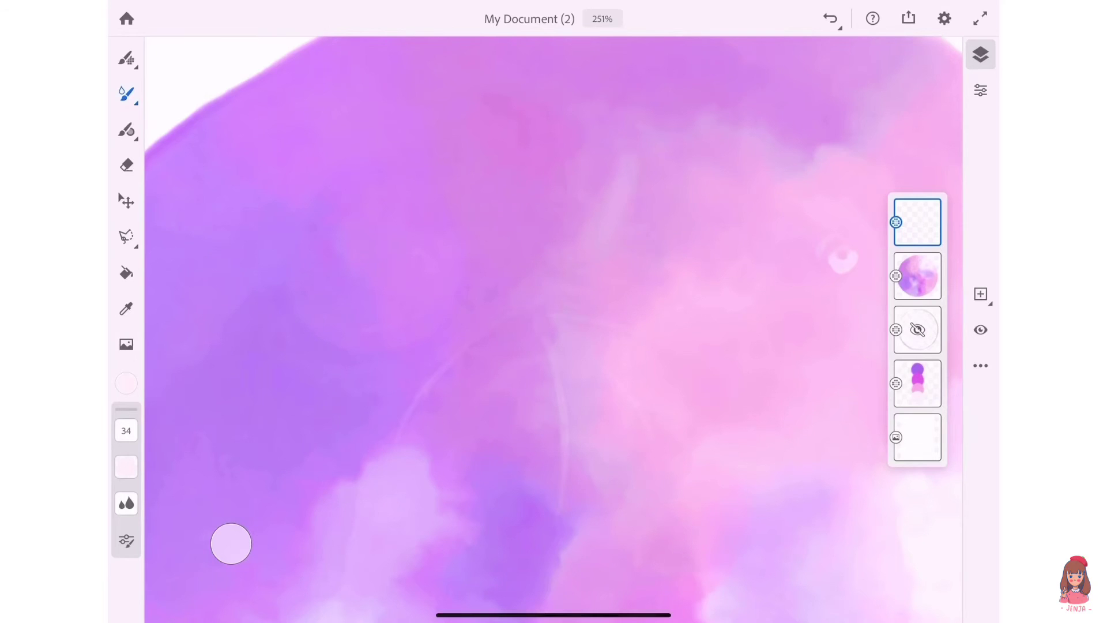
click(532, 313)
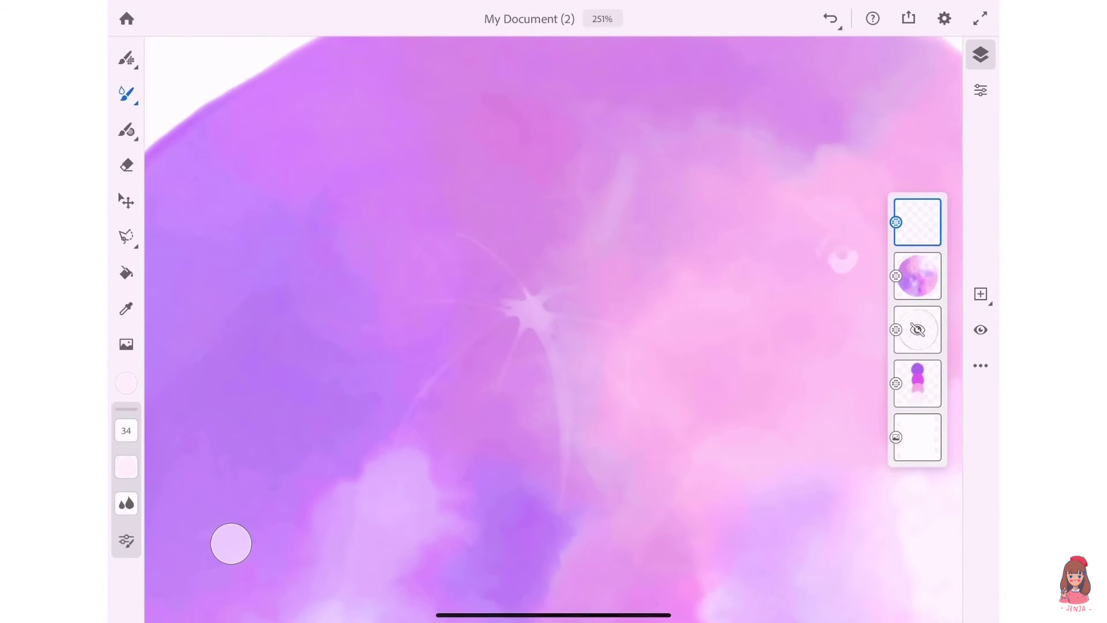
click(528, 294)
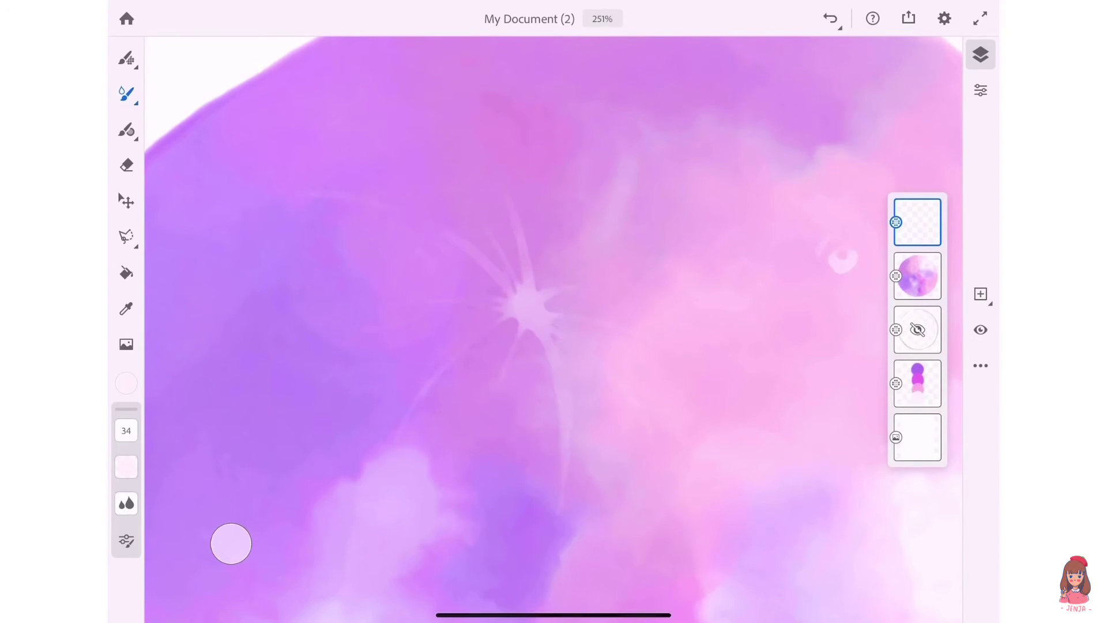
scroll(554, 323, down, 5)
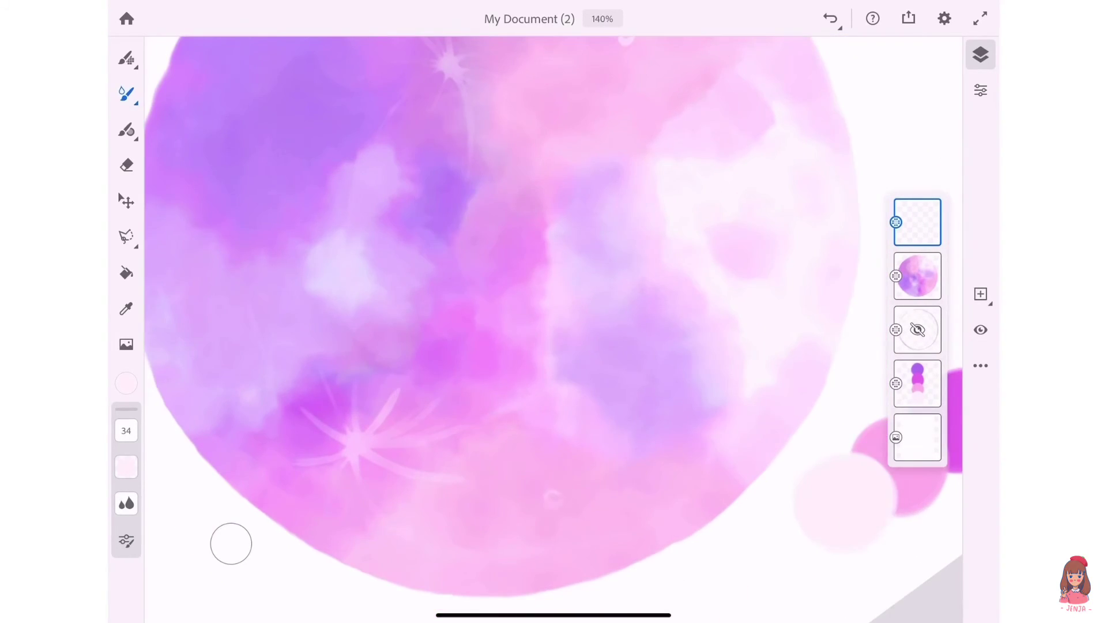
scroll(554, 323, up, 2)
scroll(553, 323, up, 2)
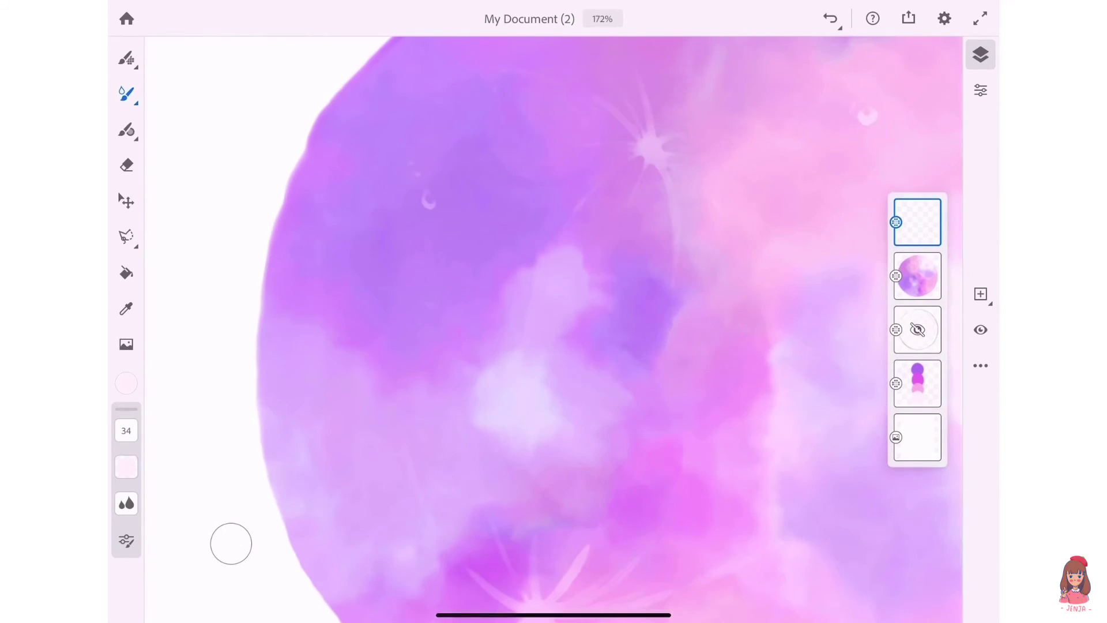
scroll(554, 323, down, 5)
scroll(554, 323, up, 3)
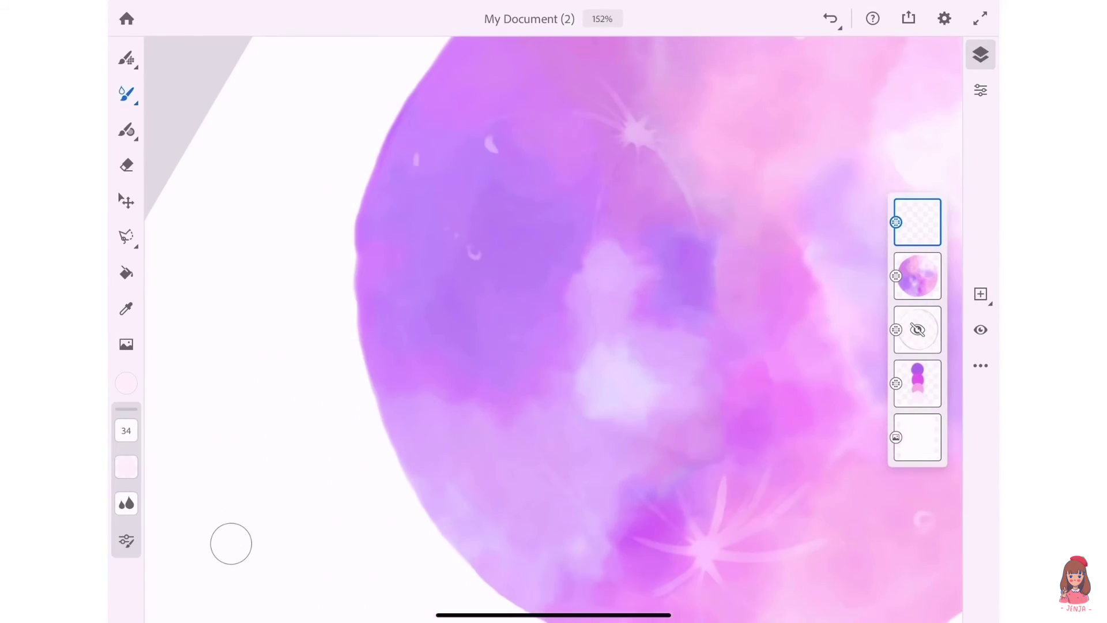
scroll(553, 322, up, 4)
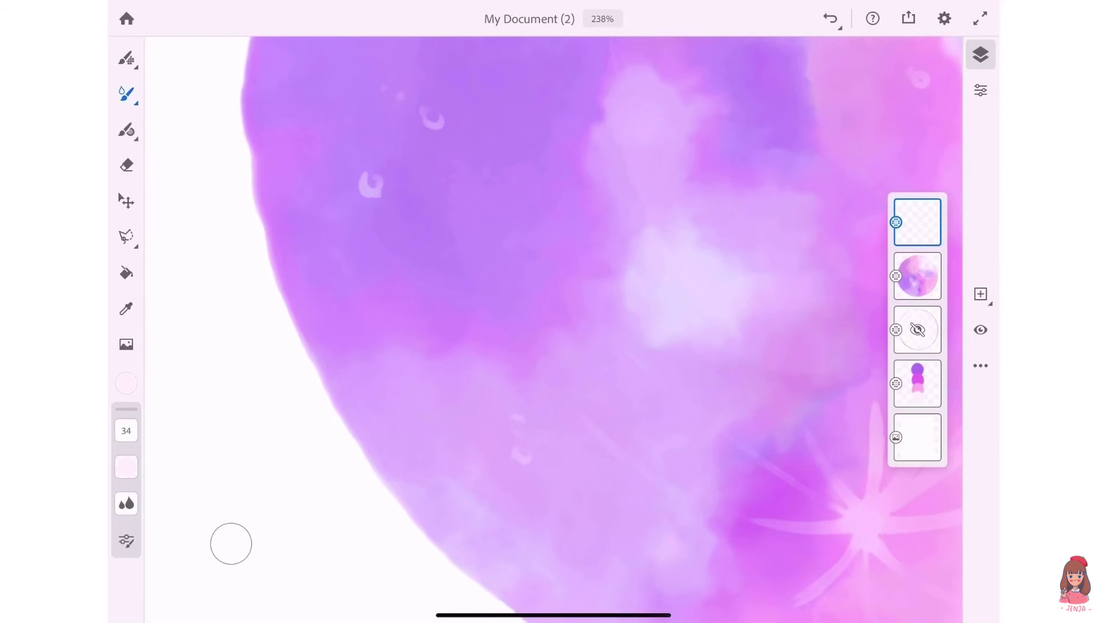
scroll(554, 323, down, 5)
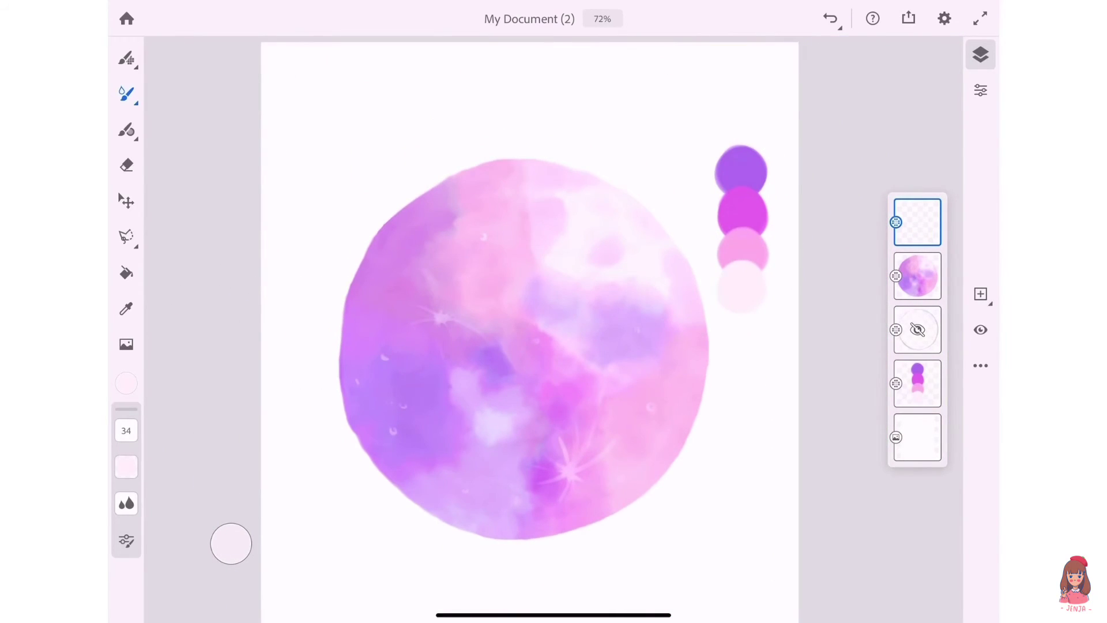
Step: On the moon's paint layer, darken the right edge with purple
click(741, 171)
scroll(476, 257, up, 5)
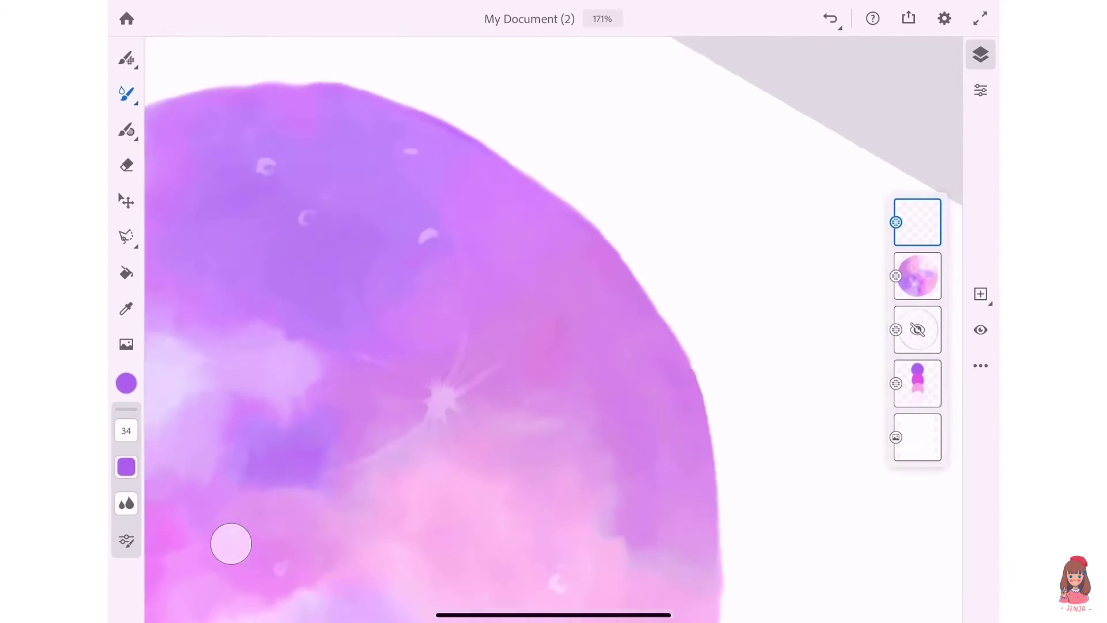
scroll(473, 346, up, 3)
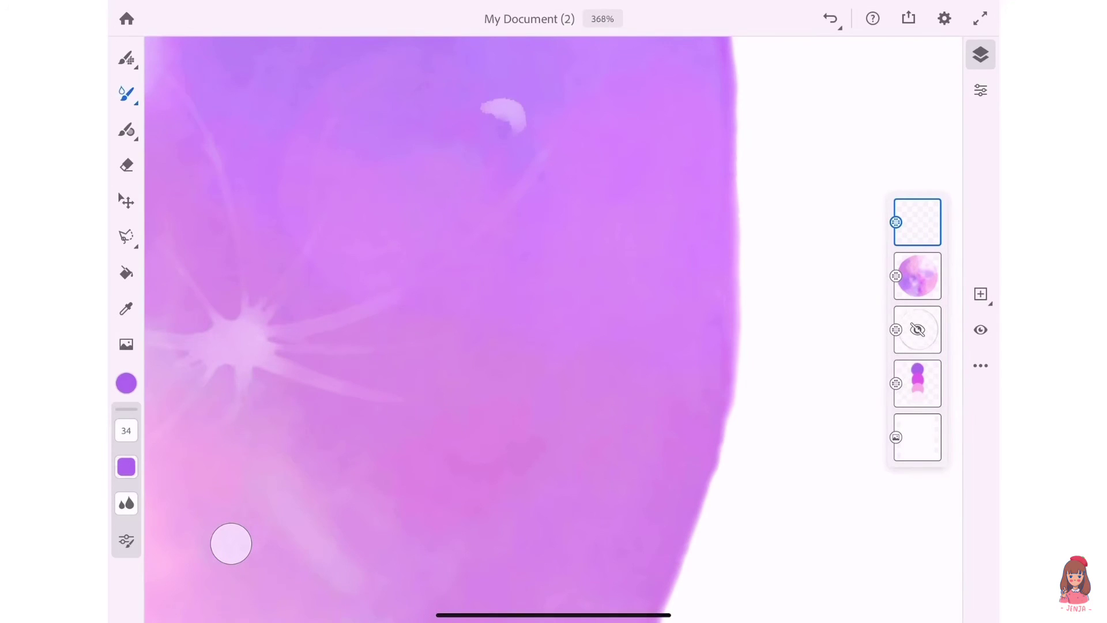
scroll(711, 388, down, 3)
click(917, 275)
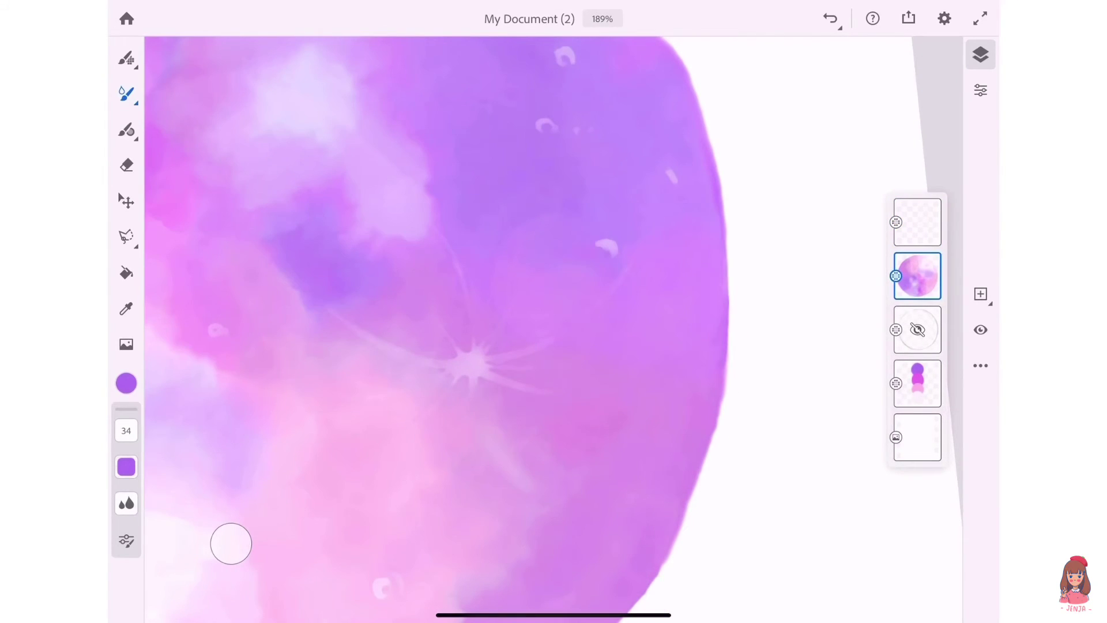
mouse_move(728, 196)
mouse_down()
mouse_move(729, 369)
mouse_move(700, 513)
mouse_move(640, 600)
mouse_up()
Step: Try two right-edge strokes on the outline layer, undoing both
click(917, 330)
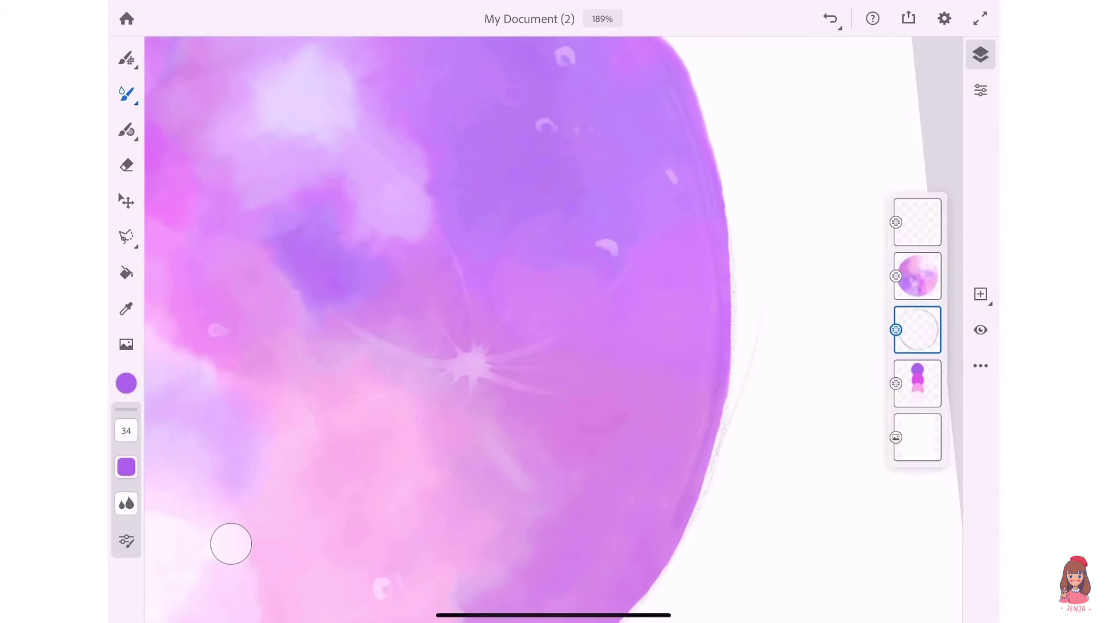
drag(730, 233, 723, 410)
key(ctrl+z)
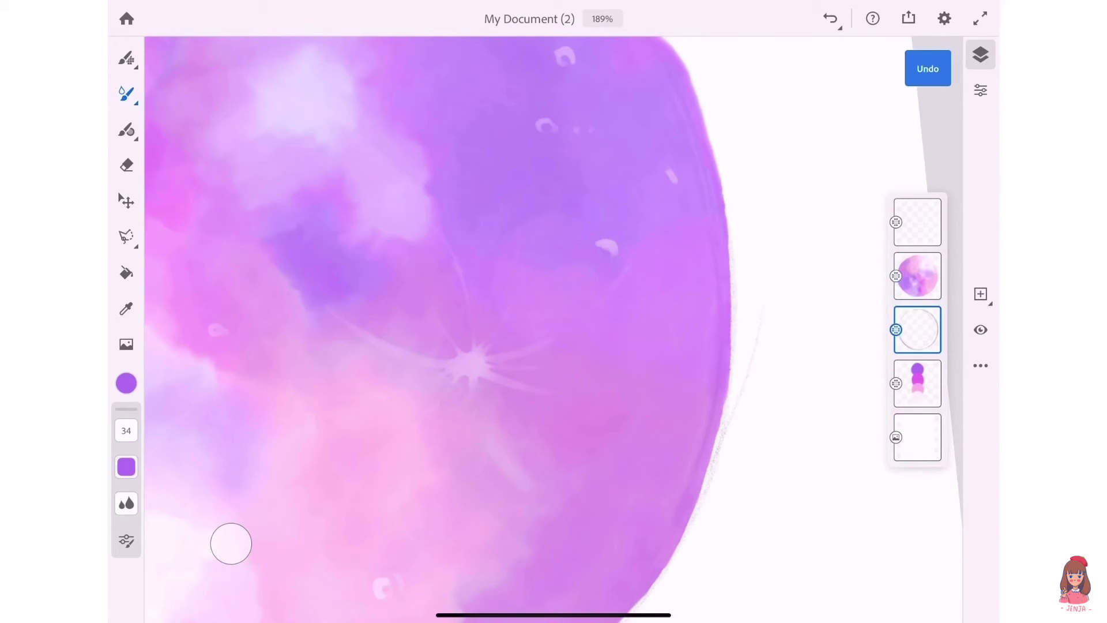
drag(730, 239, 732, 368)
key(ctrl+z)
Step: Back on the paint layer, stroke down the right edge and undo a stray mark
click(918, 276)
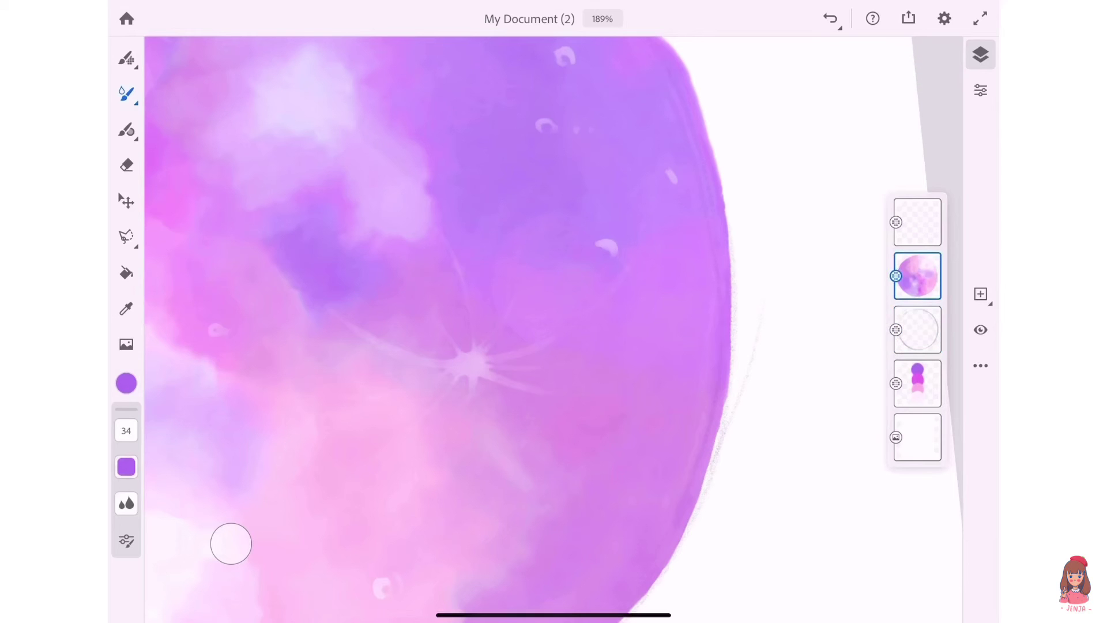
mouse_move(729, 222)
mouse_down()
mouse_move(728, 357)
mouse_move(687, 548)
mouse_up()
scroll(554, 328, up, 2)
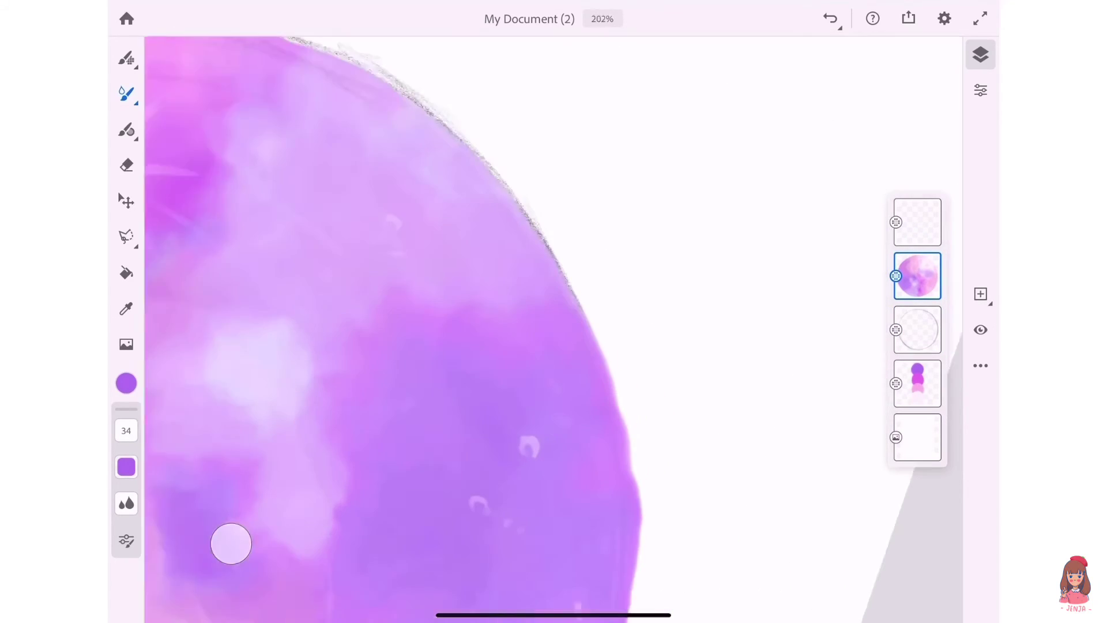
scroll(404, 329, up, 2)
mouse_move(674, 479)
mouse_down()
mouse_move(660, 335)
mouse_move(684, 574)
mouse_up()
key(ctrl+z)
scroll(415, 329, up, 2)
Step: Switch to a lighter lilac and add grainy pencil marks along the right edge
click(635, 173)
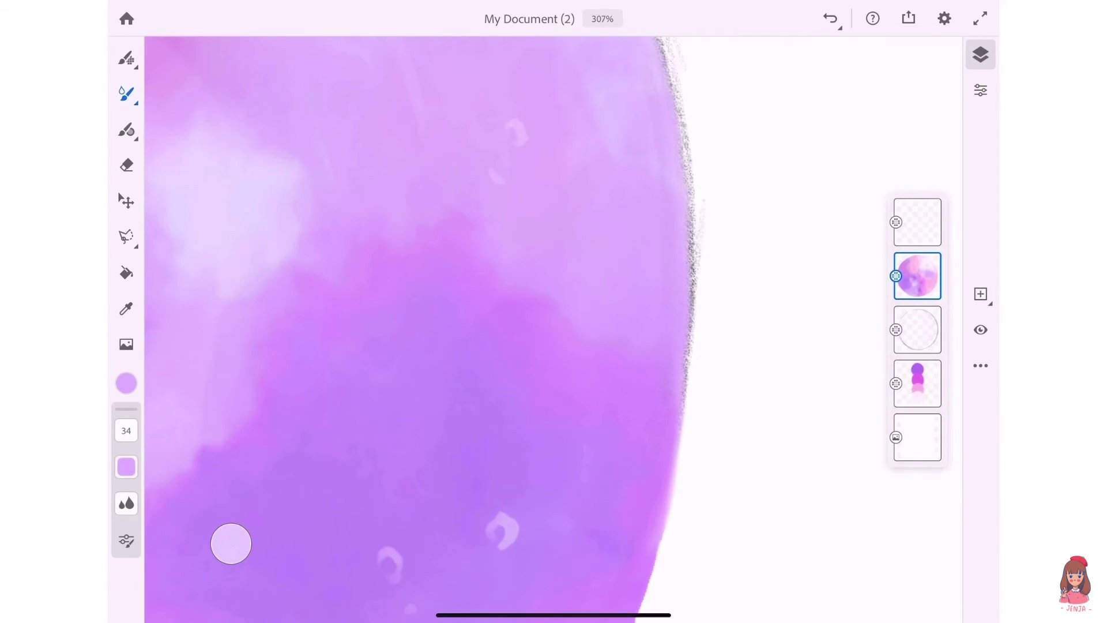
drag(691, 323, 675, 470)
scroll(415, 328, up, 2)
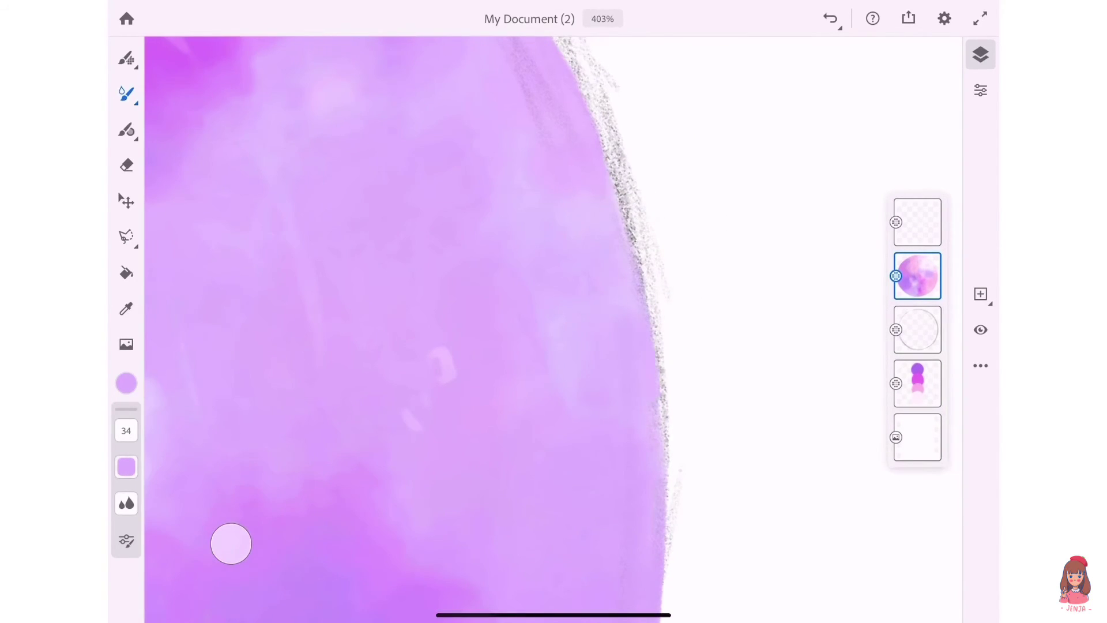
drag(656, 398, 667, 548)
scroll(403, 329, down, 1)
mouse_move(672, 150)
mouse_down()
mouse_move(683, 357)
mouse_move(666, 453)
mouse_up()
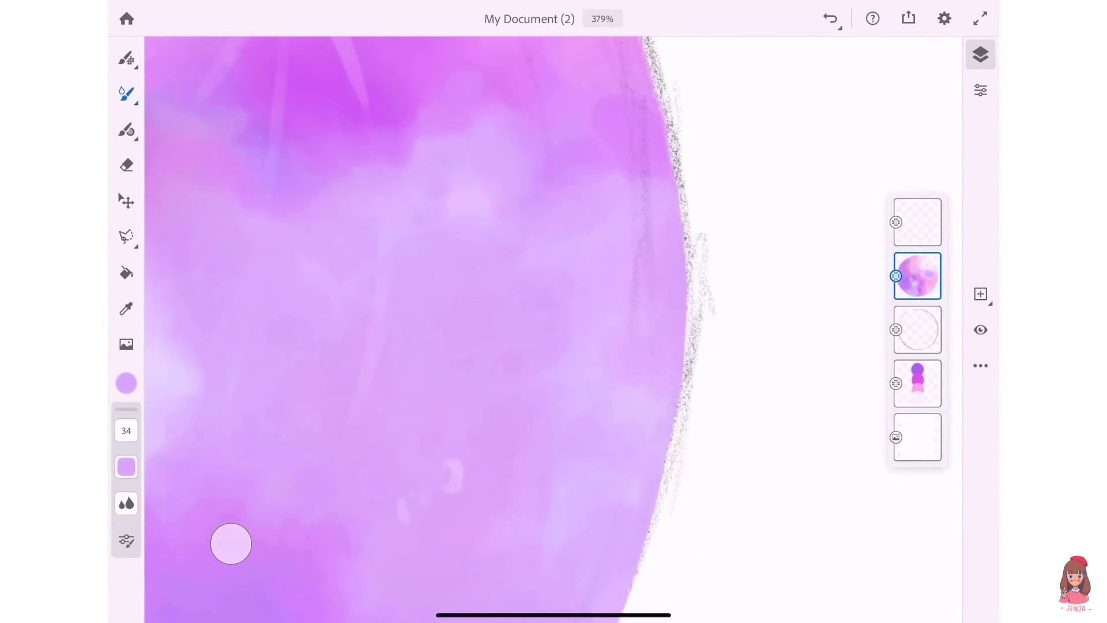
scroll(415, 329, down, 2)
drag(686, 271, 649, 472)
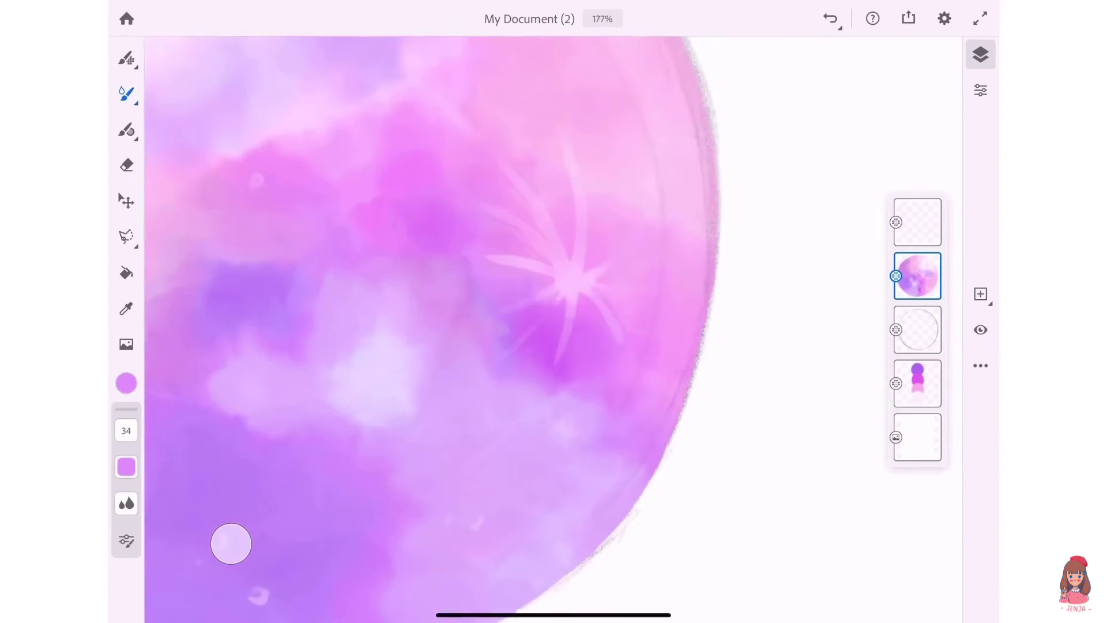
scroll(416, 328, down, 2)
drag(692, 248, 675, 427)
drag(698, 334, 640, 516)
Step: Keep layering lilac pencil grain down the moon's right edge
scroll(415, 329, down, 2)
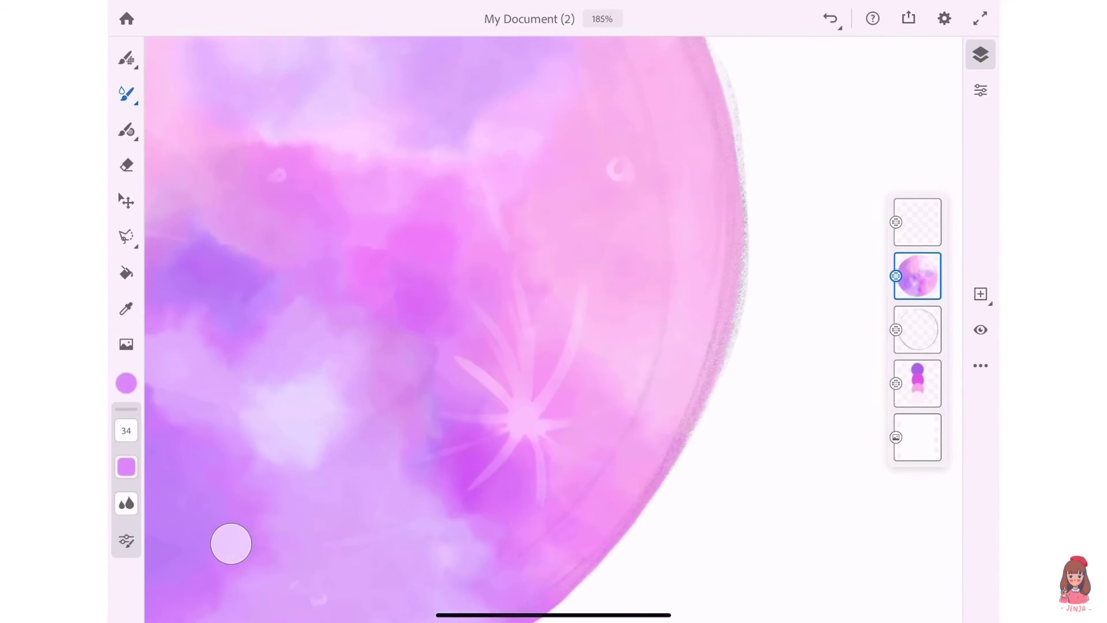
drag(710, 323, 634, 496)
drag(686, 393, 631, 527)
scroll(415, 329, down, 3)
scroll(415, 328, up, 3)
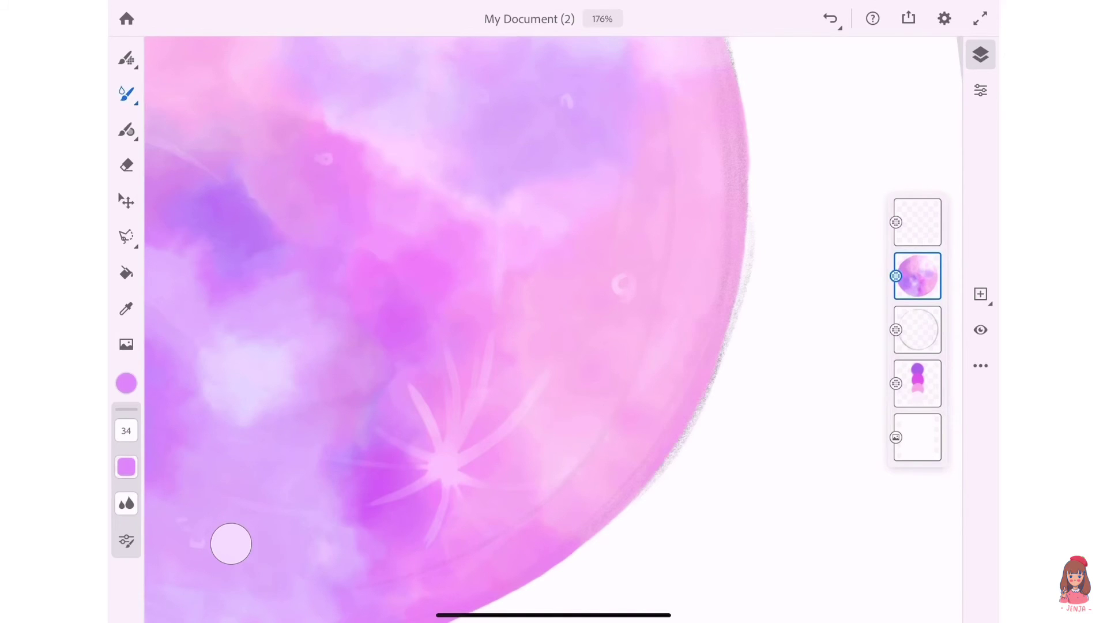
scroll(415, 329, down, 3)
scroll(415, 329, up, 2)
drag(678, 355, 629, 545)
scroll(415, 329, down, 2)
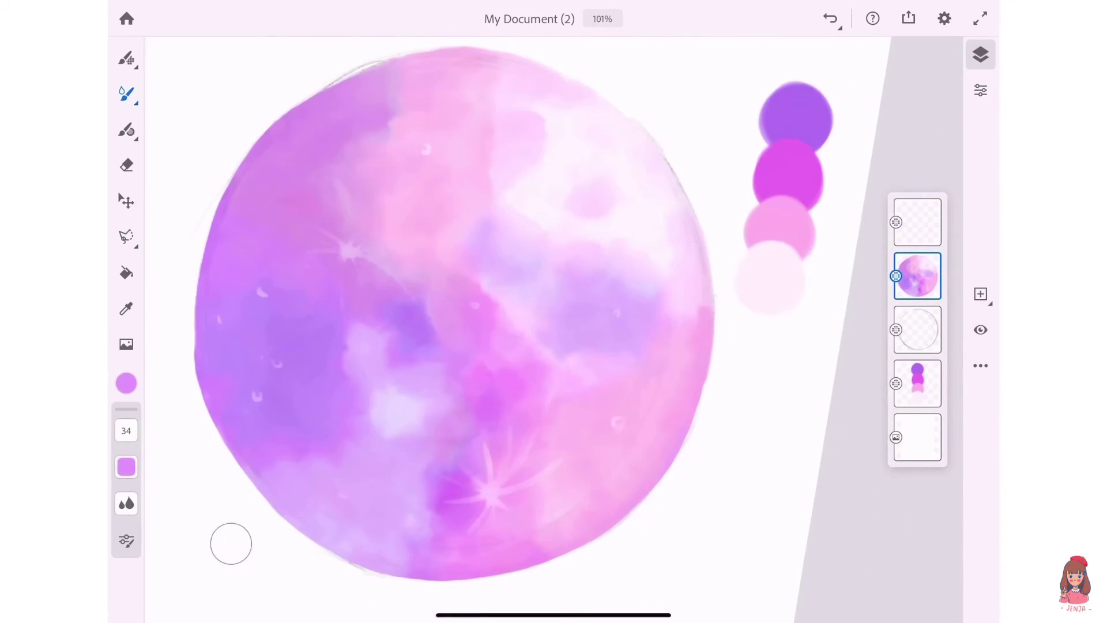
scroll(415, 329, up, 5)
Step: Sample light pink and add small pencil marks along the right edge
click(818, 150)
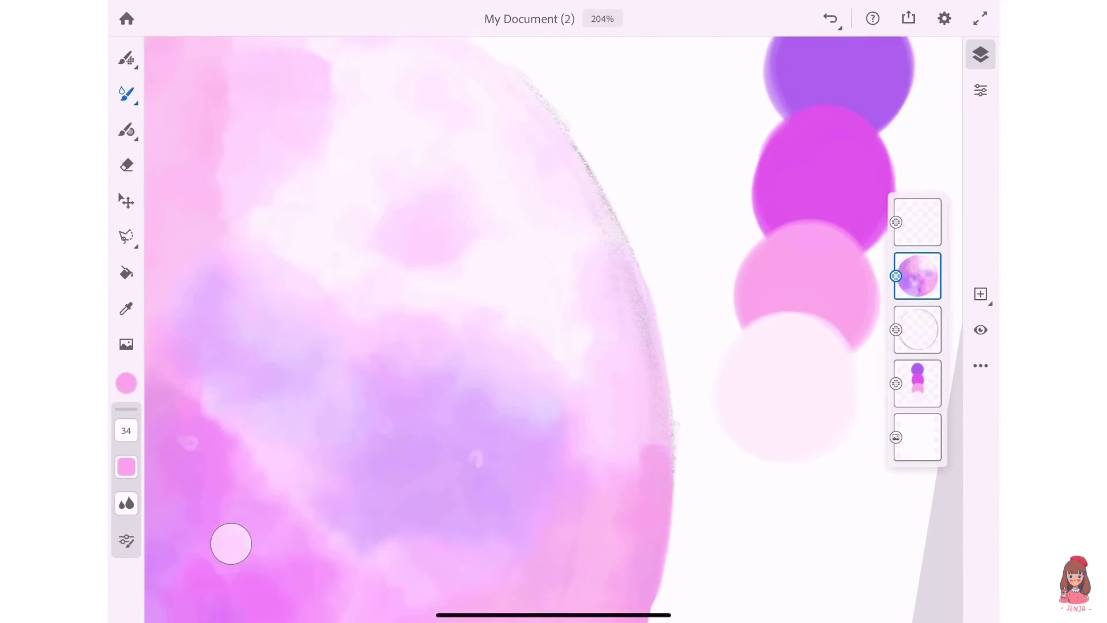
drag(660, 341, 672, 410)
scroll(415, 328, up, 1)
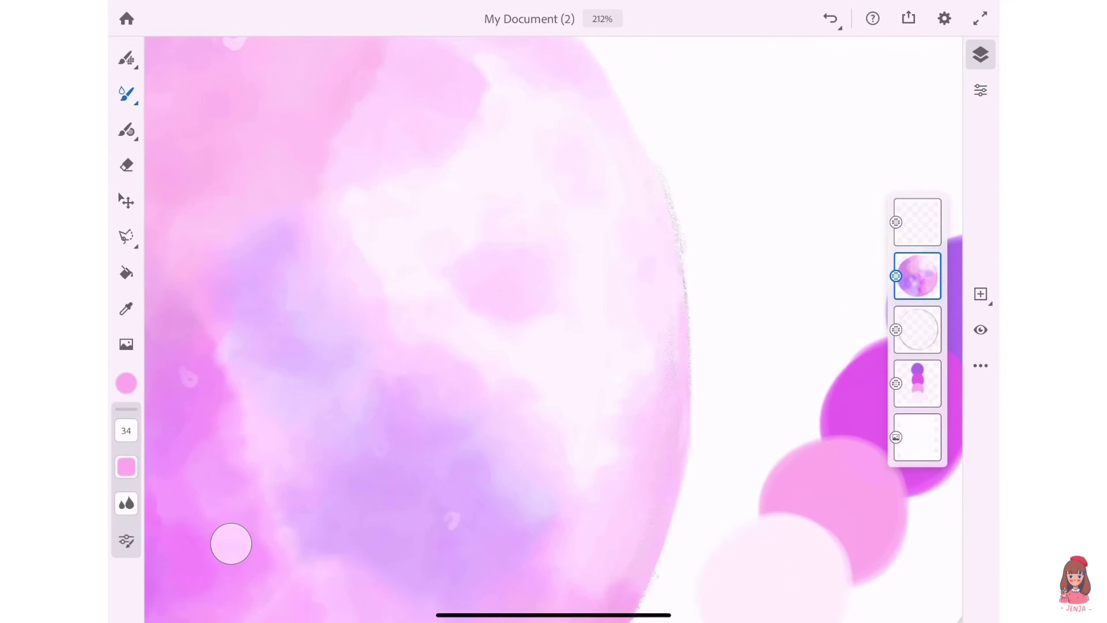
drag(681, 265, 693, 441)
scroll(415, 328, down, 3)
scroll(415, 328, up, 3)
drag(698, 254, 683, 479)
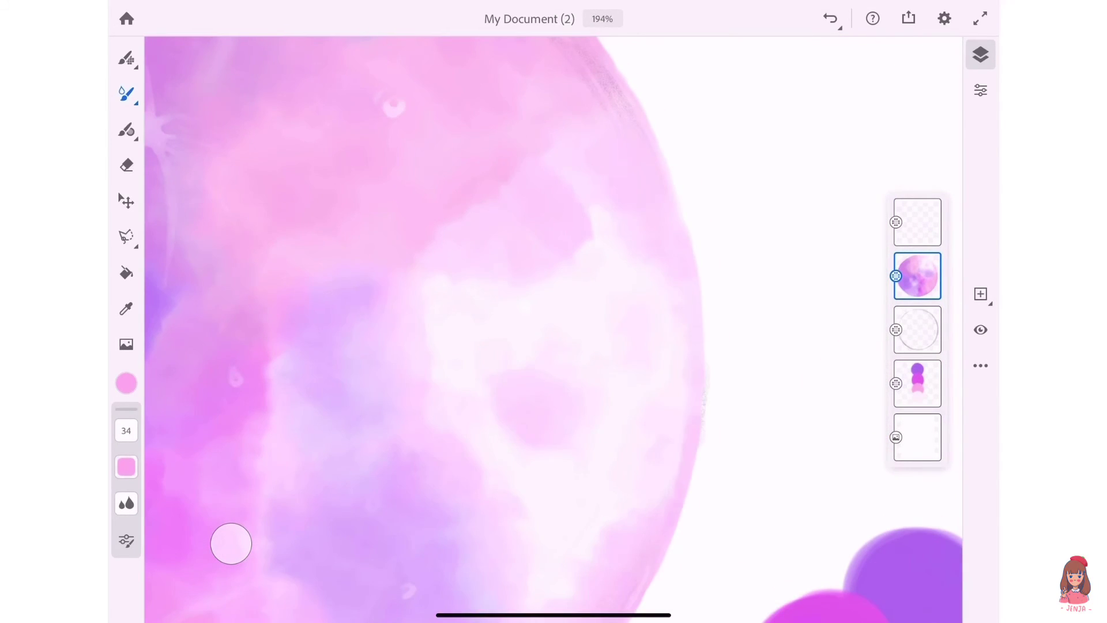
mouse_move(708, 141)
mouse_down()
mouse_move(715, 346)
mouse_move(718, 213)
mouse_up()
Step: Finish the pink pencil grain texture on the moon's rim
scroll(415, 328, down, 2)
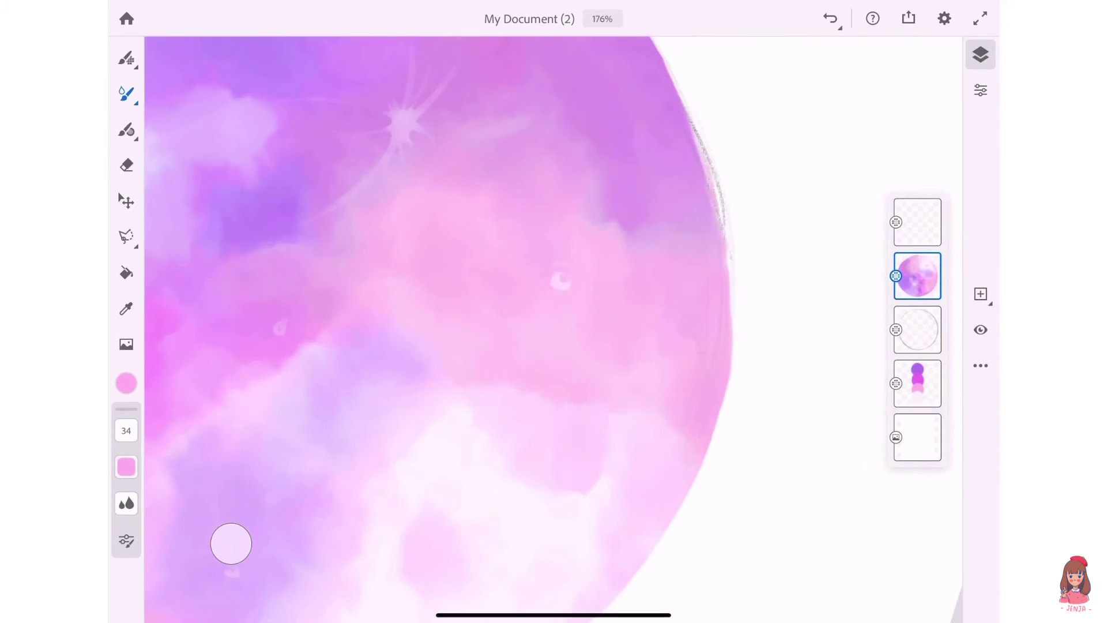
mouse_move(671, 78)
mouse_down()
mouse_move(727, 271)
mouse_move(731, 363)
mouse_up()
scroll(438, 329, down, 3)
scroll(438, 329, down, 2)
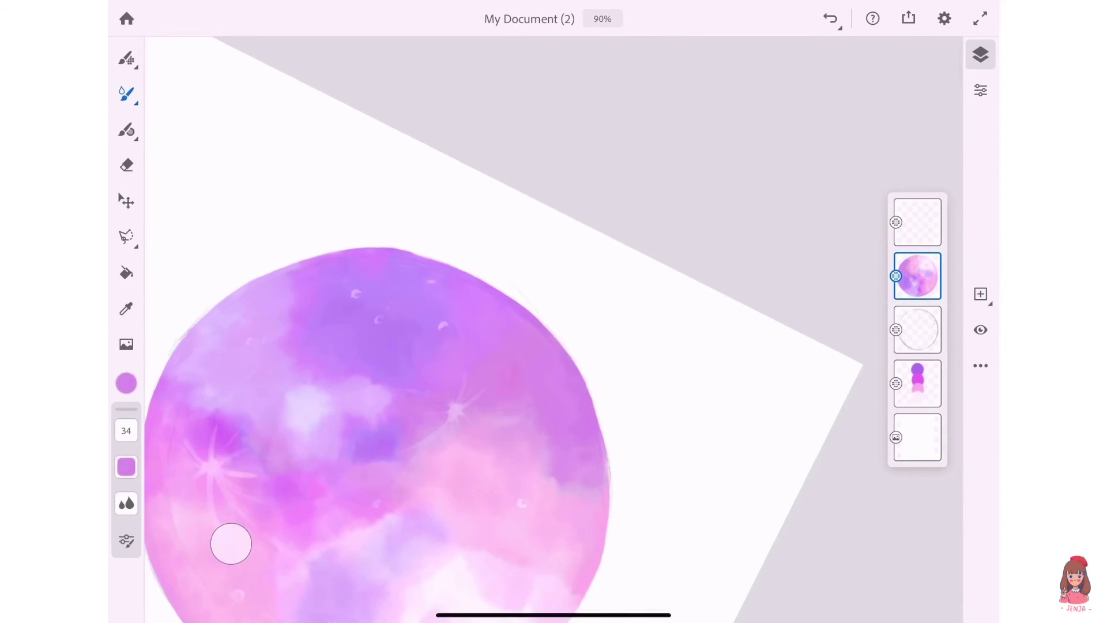
scroll(553, 329, up, 5)
drag(501, 237, 548, 441)
drag(527, 321, 552, 484)
scroll(553, 329, down, 8)
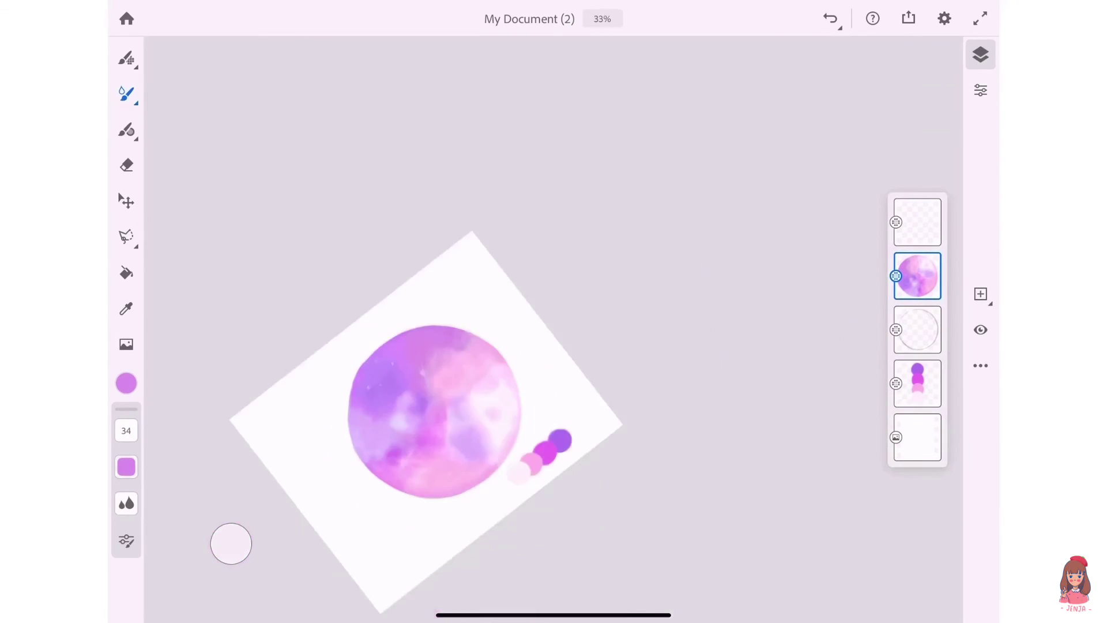
scroll(554, 328, up, 5)
scroll(554, 329, up, 5)
Step: With the Eraser (size 44), clean stray paint off the left edge, then reload pale pink
key(e)
scroll(553, 328, left, 3)
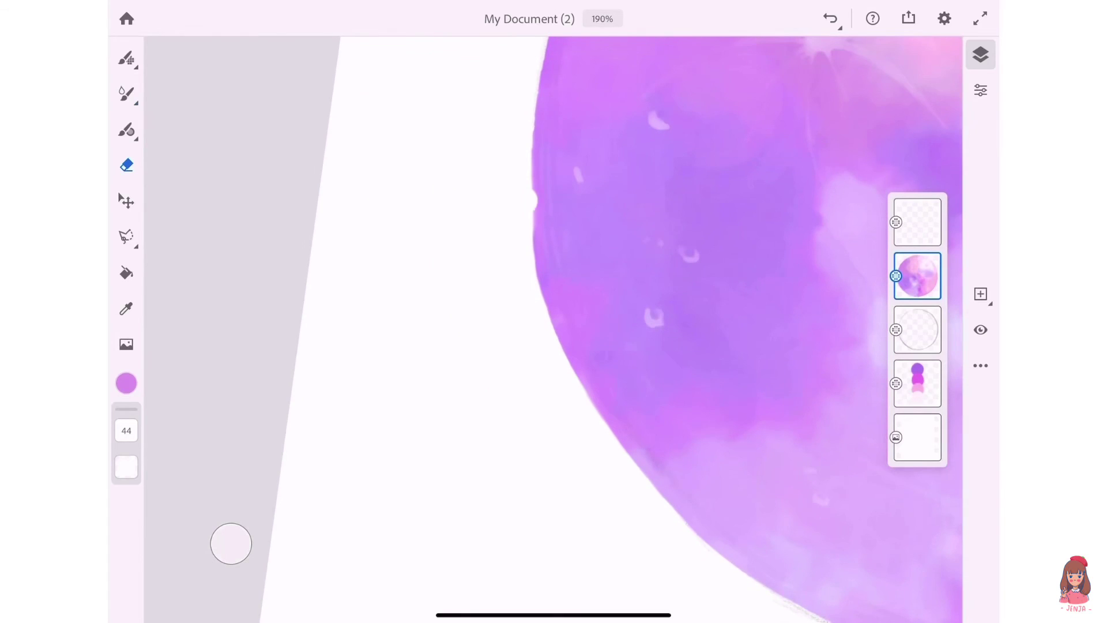
key(ctrl+z)
key(ctrl+z)
drag(536, 225, 542, 303)
drag(545, 263, 583, 396)
key(ctrl+z)
scroll(554, 329, up, 2)
scroll(553, 329, up, 1)
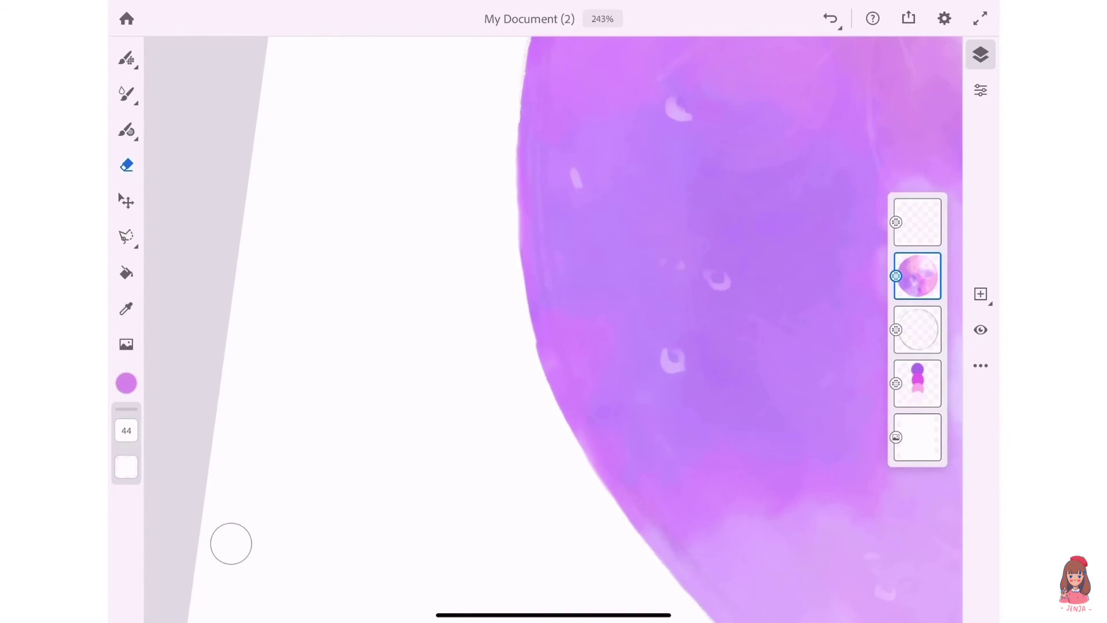
scroll(553, 328, down, 3)
scroll(761, 231, up, 3)
click(761, 317)
Step: Target the empty top layer and choose a light pink Live watercolour brush
click(917, 222)
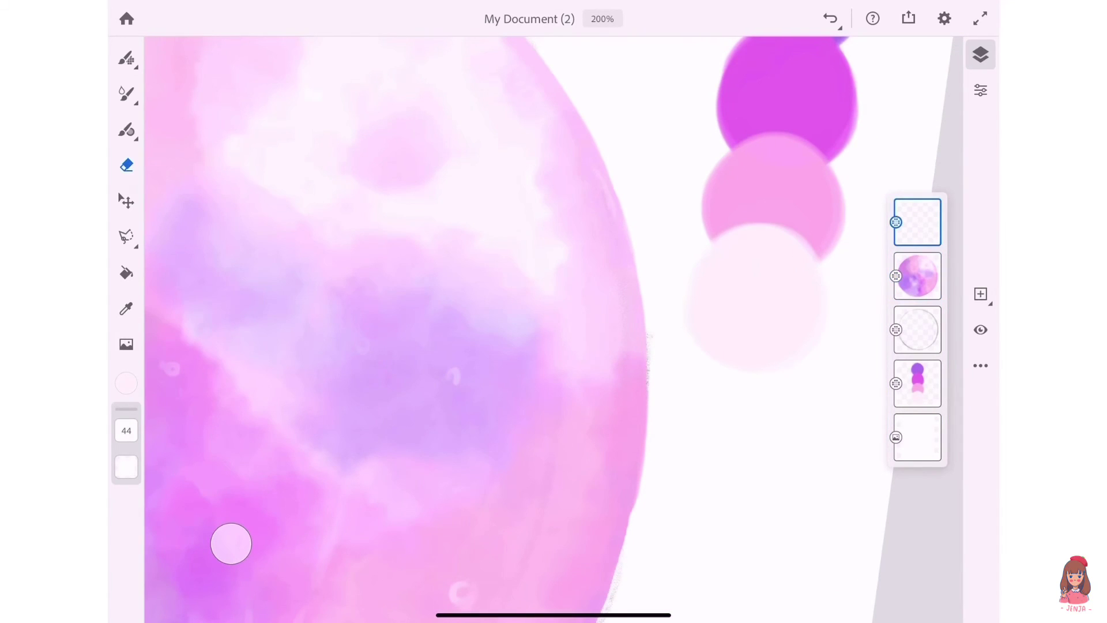
click(127, 94)
scroll(553, 328, left, 3)
scroll(554, 329, up, 2)
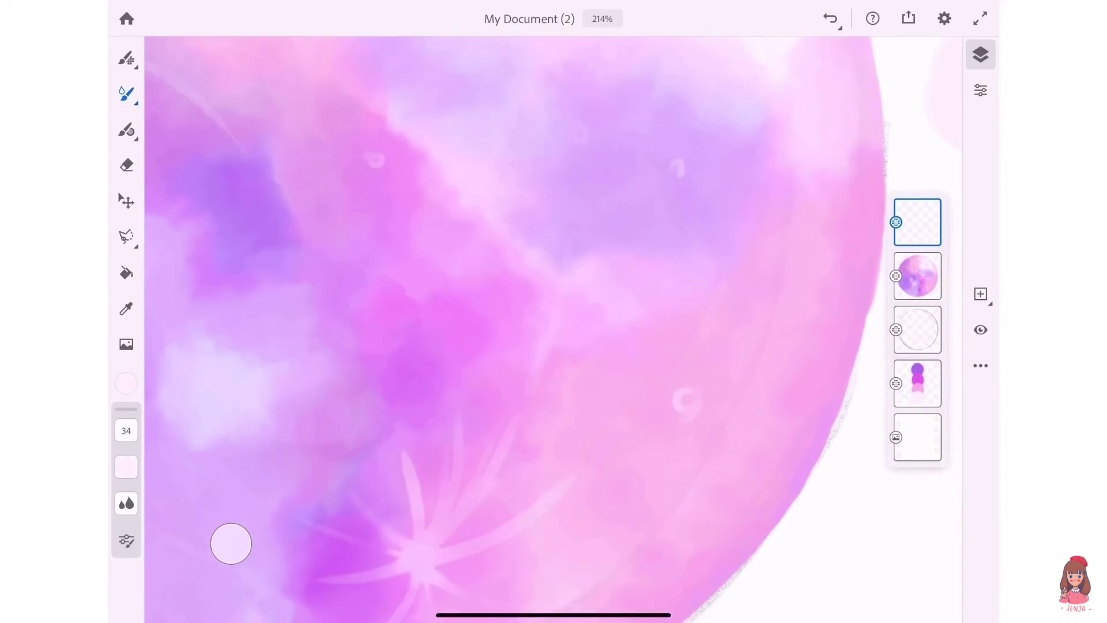
scroll(553, 329, up, 2)
scroll(554, 328, down, 3)
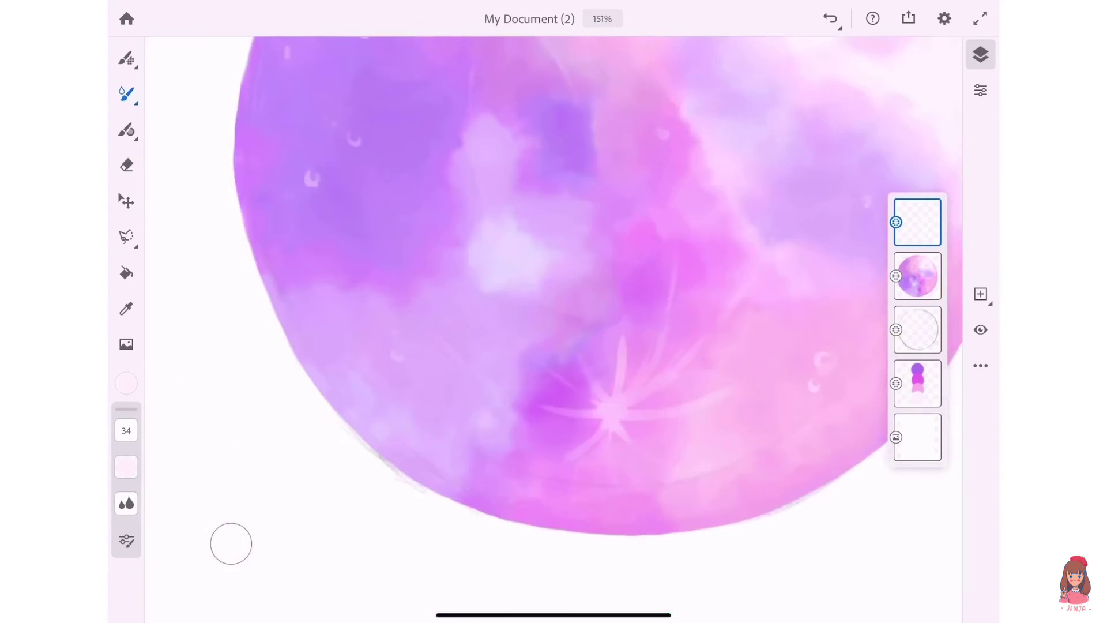
scroll(554, 329, up, 2)
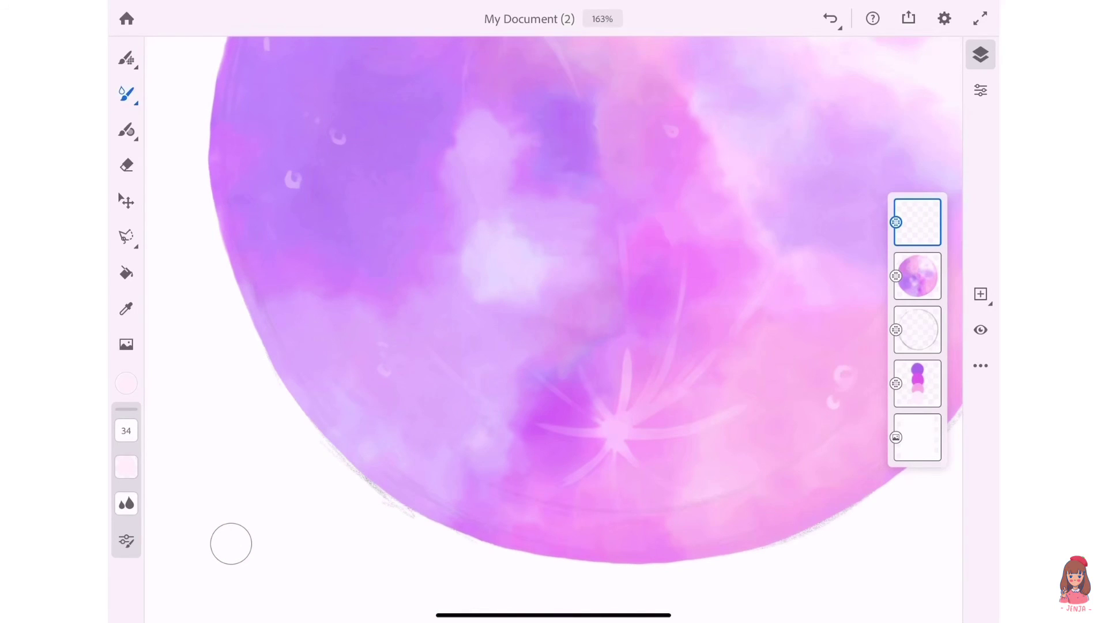
scroll(553, 329, up, 1)
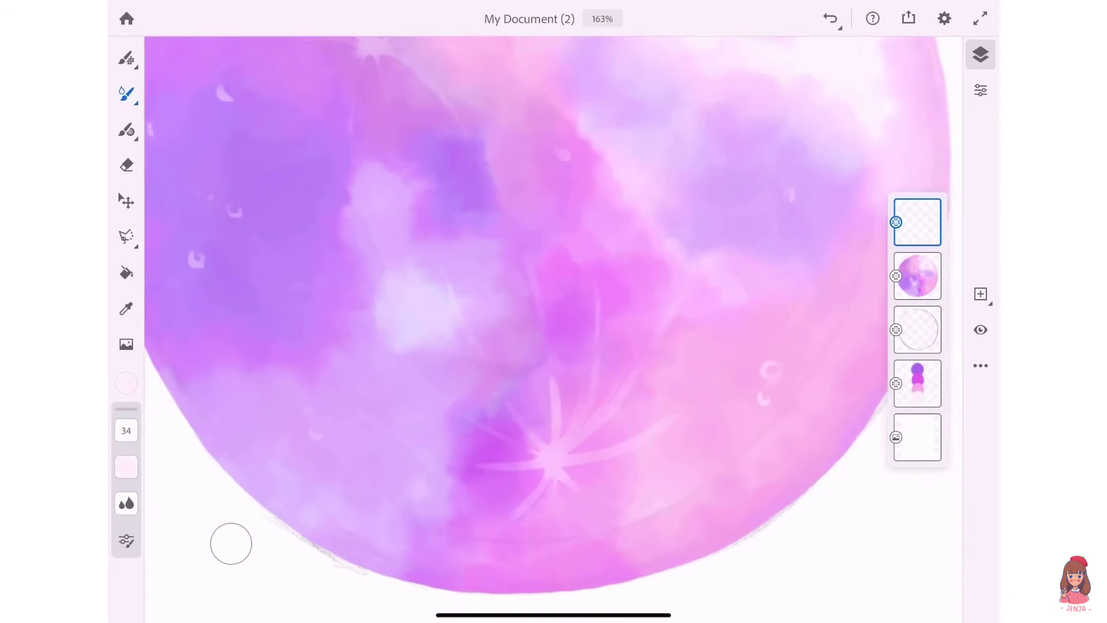
scroll(554, 329, up, 2)
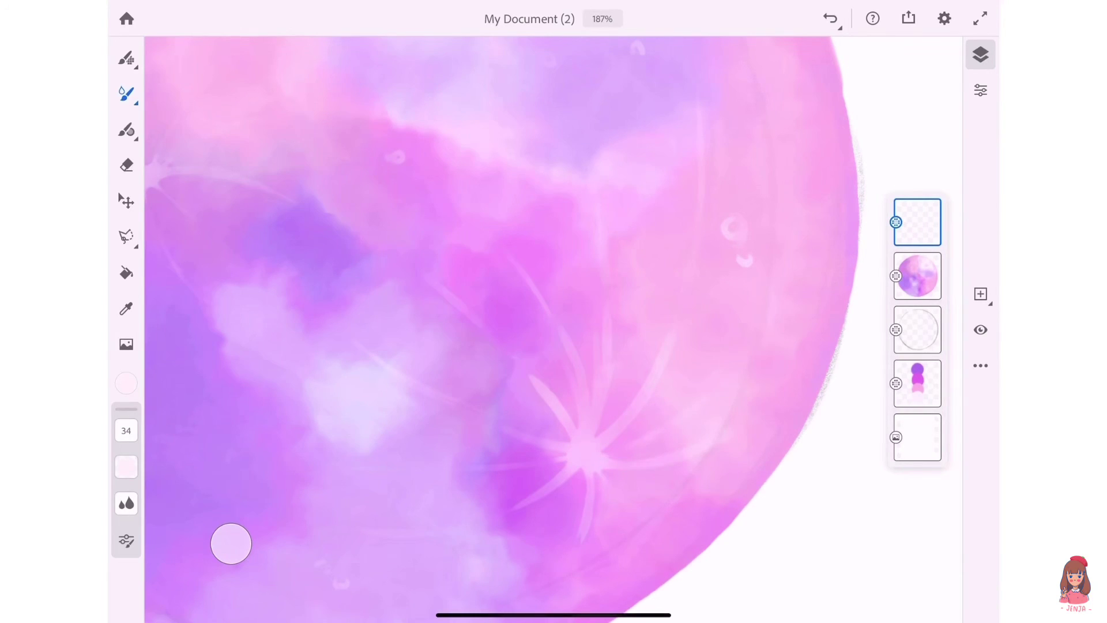
scroll(554, 329, up, 2)
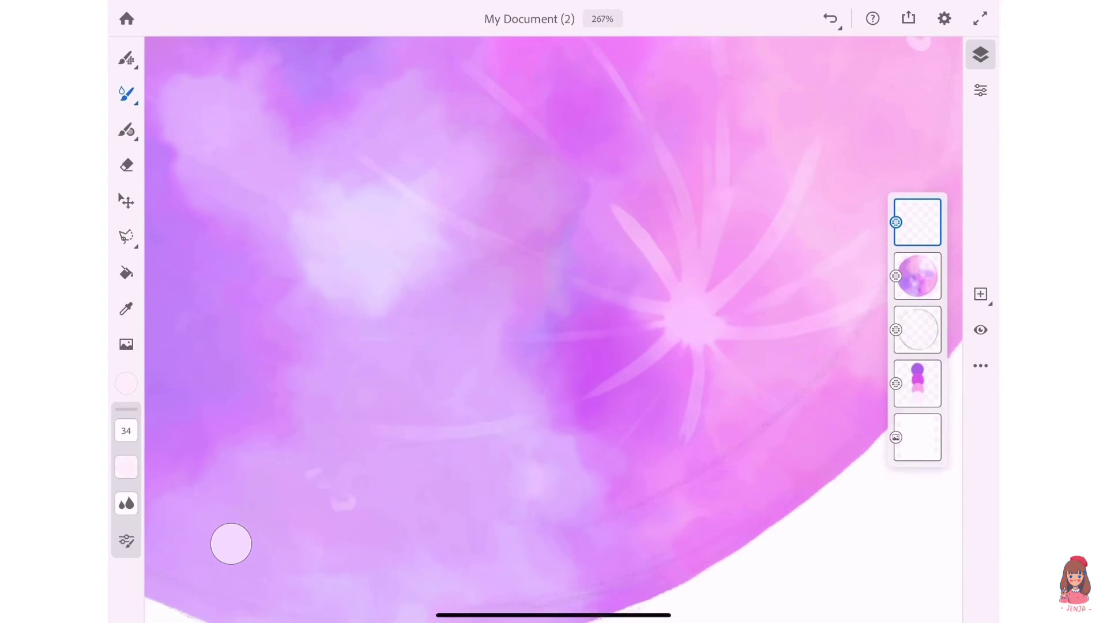
Step: Paint a faint pale pink curved stroke across the moon's lower area near the large star
drag(366, 575, 447, 555)
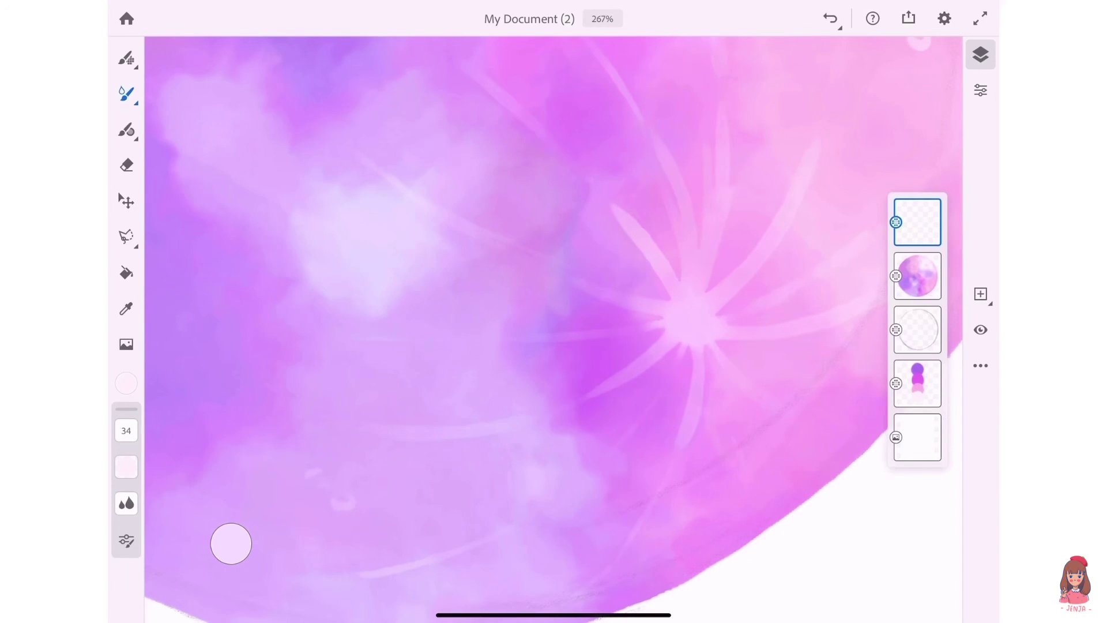
scroll(554, 329, down, 3)
scroll(554, 329, up, 2)
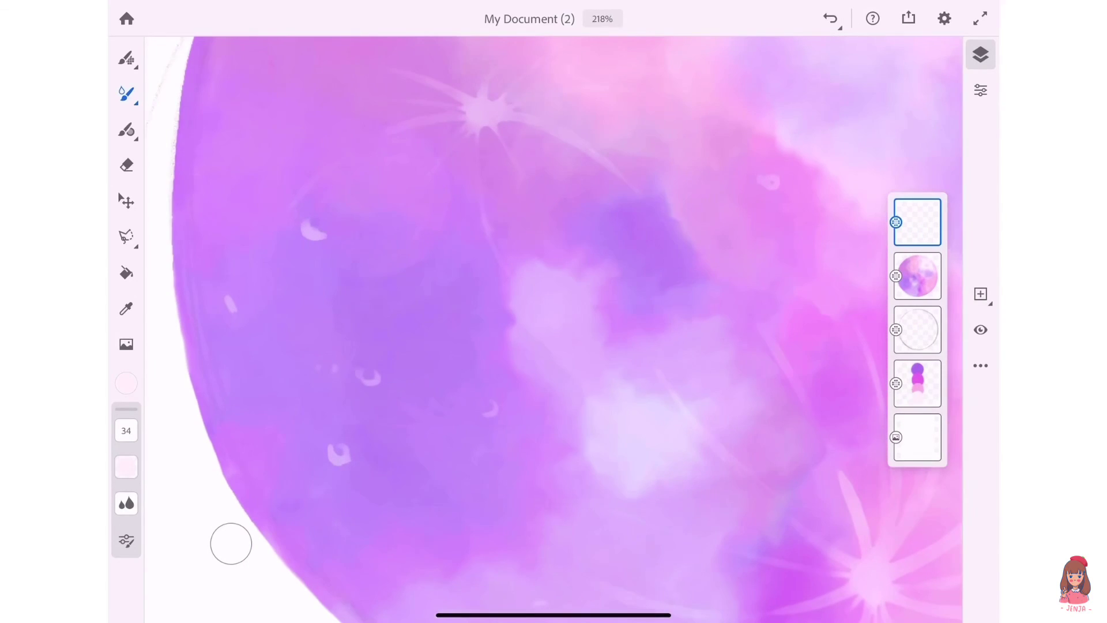
scroll(553, 329, up, 3)
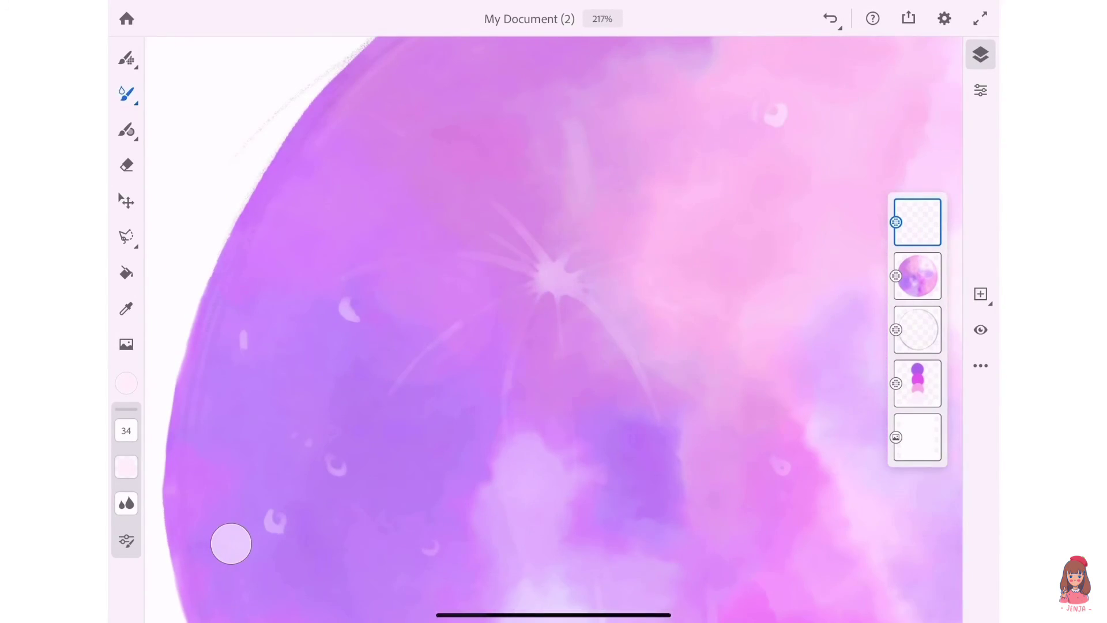
scroll(553, 329, up, 2)
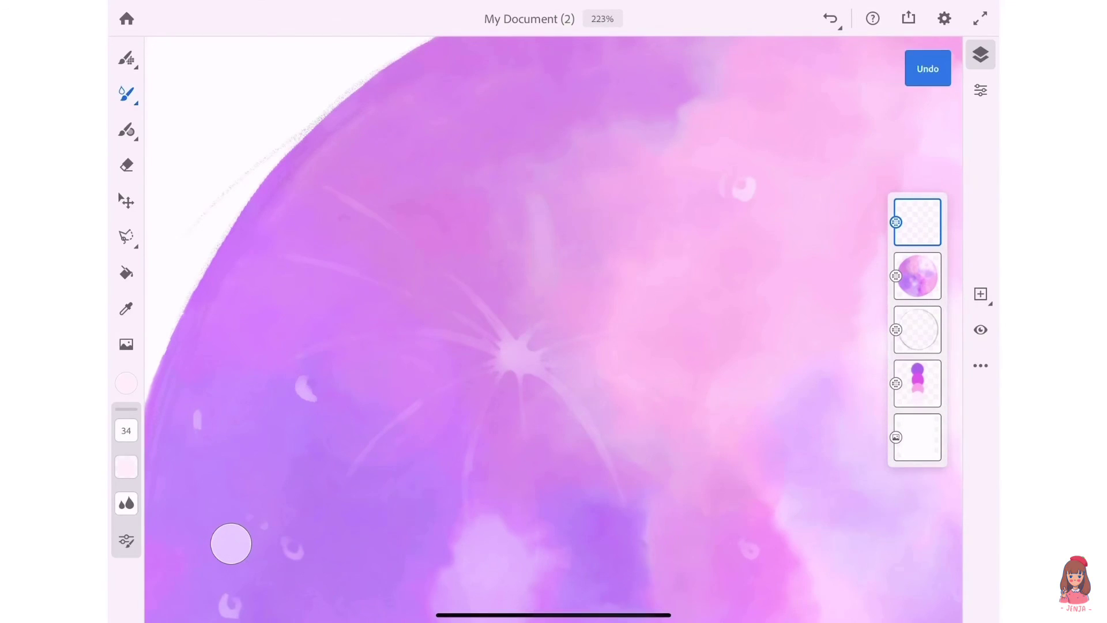
scroll(554, 329, down, 3)
scroll(554, 329, up, 3)
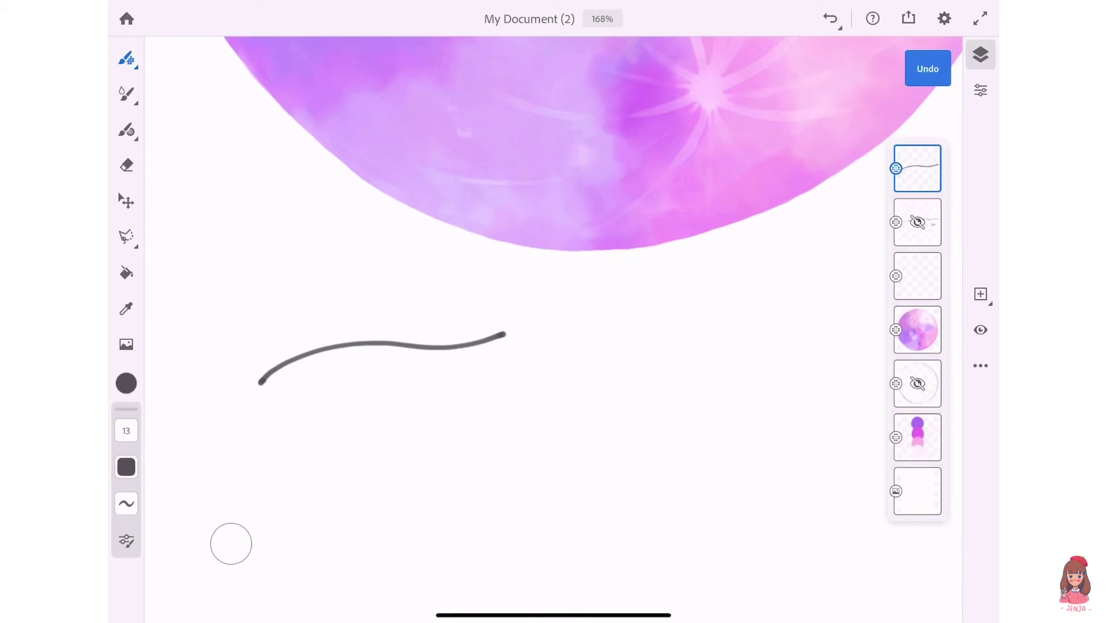
Step: Handwrite 'moon' in grey cursive below the moon, undoing slips, then start a small lower-right signature
drag(507, 335, 710, 325)
scroll(554, 311, right, 3)
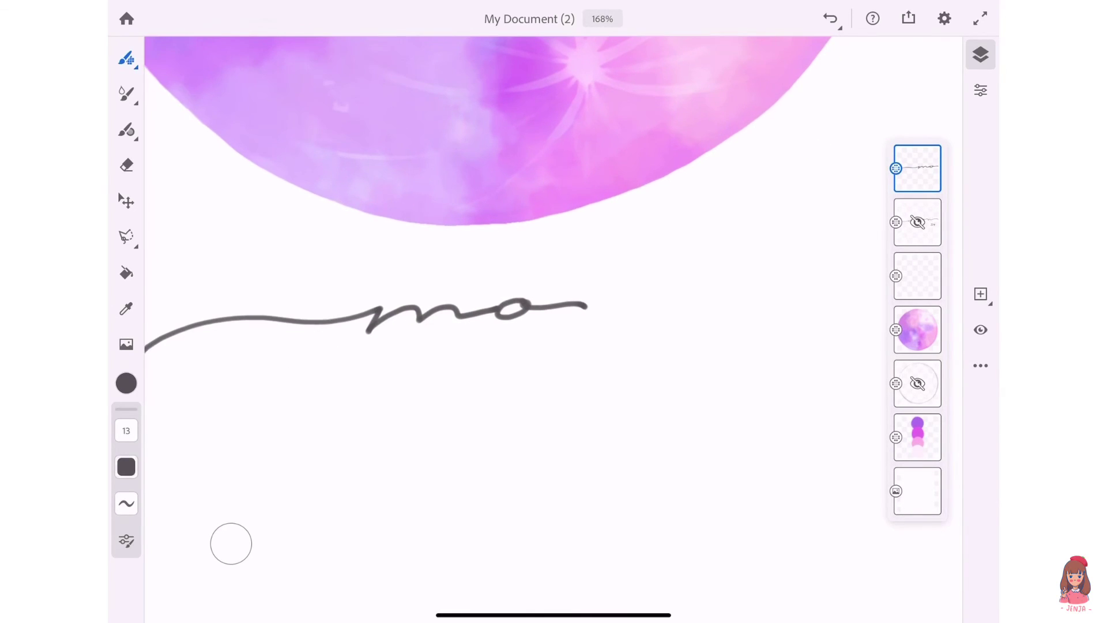
drag(586, 302, 852, 291)
key(ctrl+z)
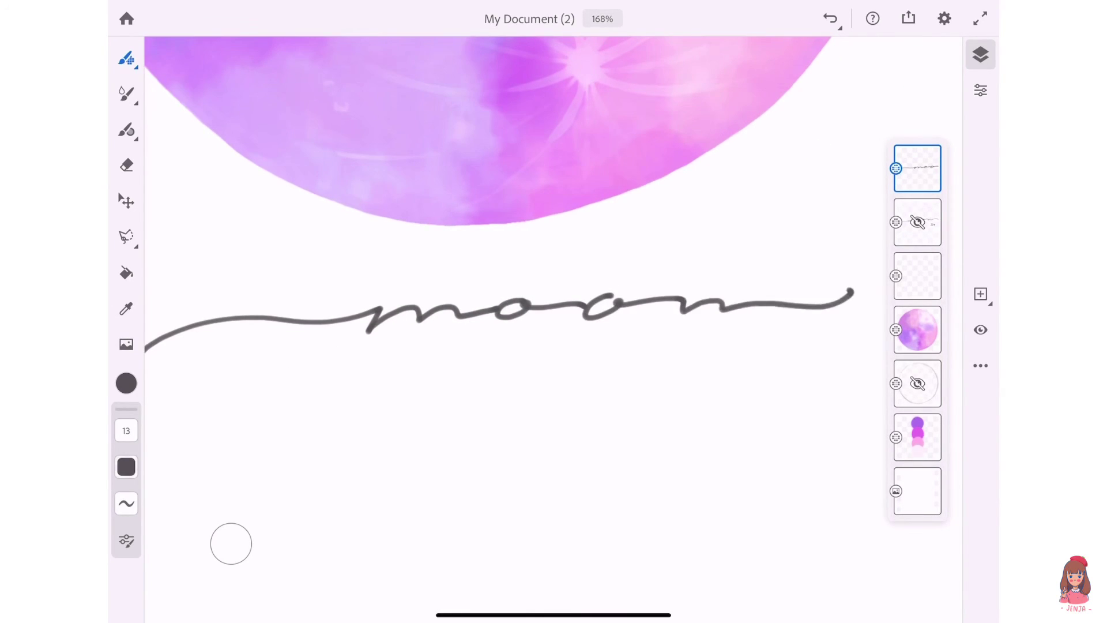
mouse_move(760, 383)
mouse_down()
mouse_move(744, 407)
mouse_move(762, 406)
mouse_move(764, 424)
mouse_move(831, 413)
mouse_up()
key(ctrl+z)
key(ctrl+z)
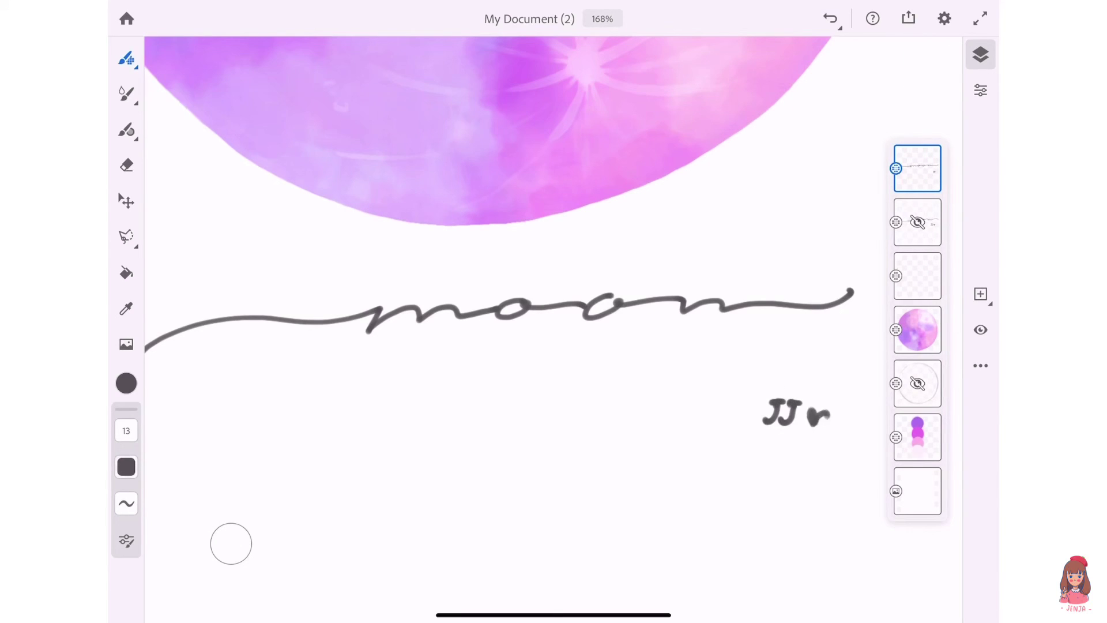